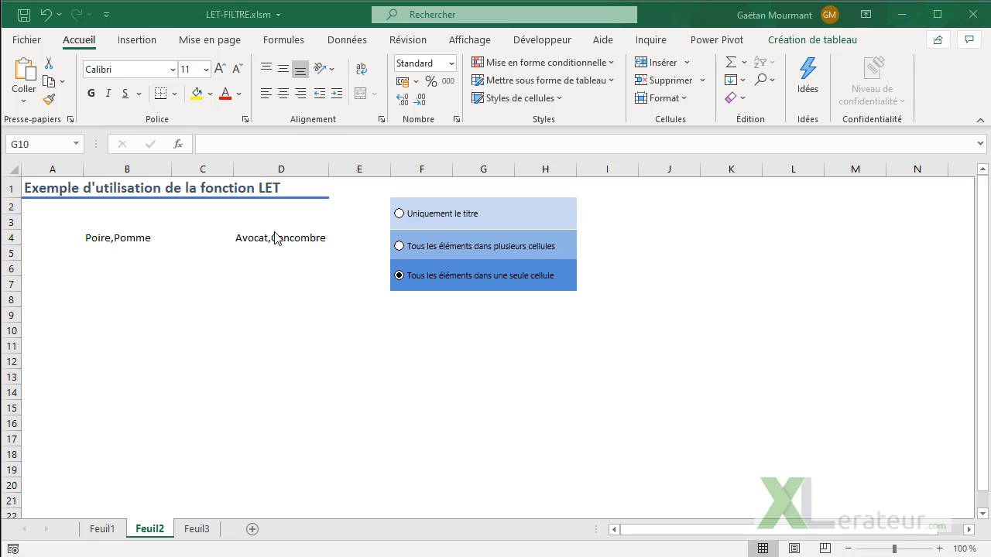
# Compare the example's three display options: title only, all items in several cells, and all items in a single cell.
pyautogui.click(399, 214)
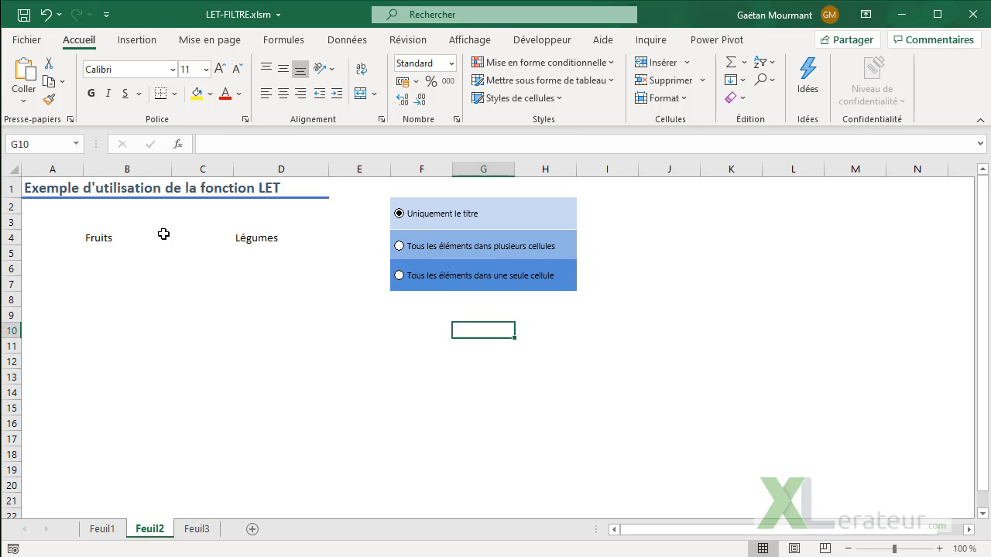
pyautogui.click(438, 249)
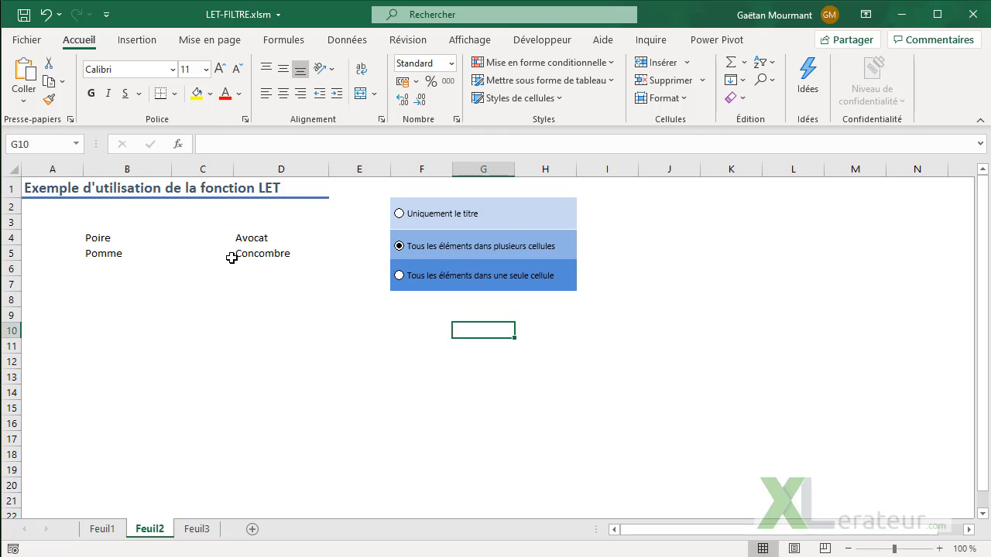
pyautogui.click(400, 279)
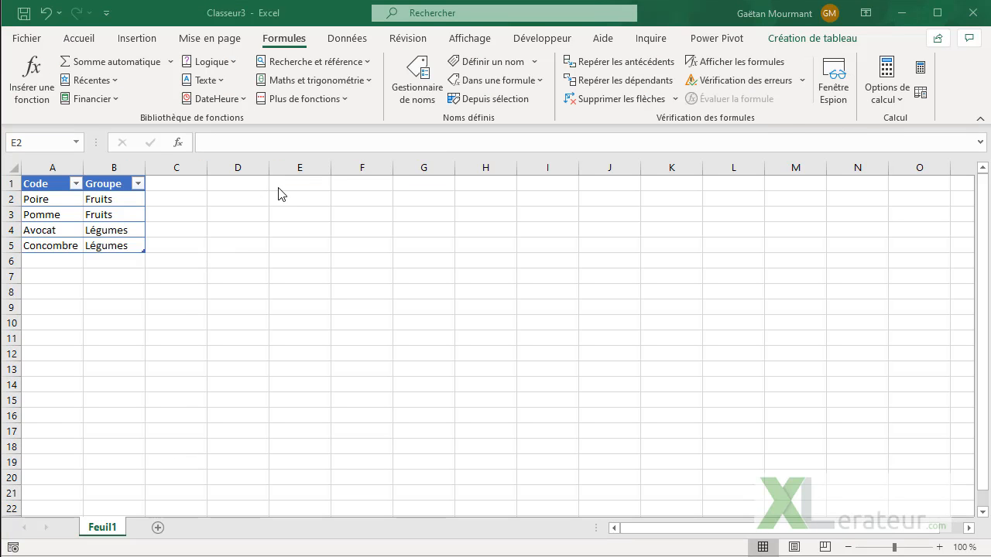
pyautogui.click(289, 198)
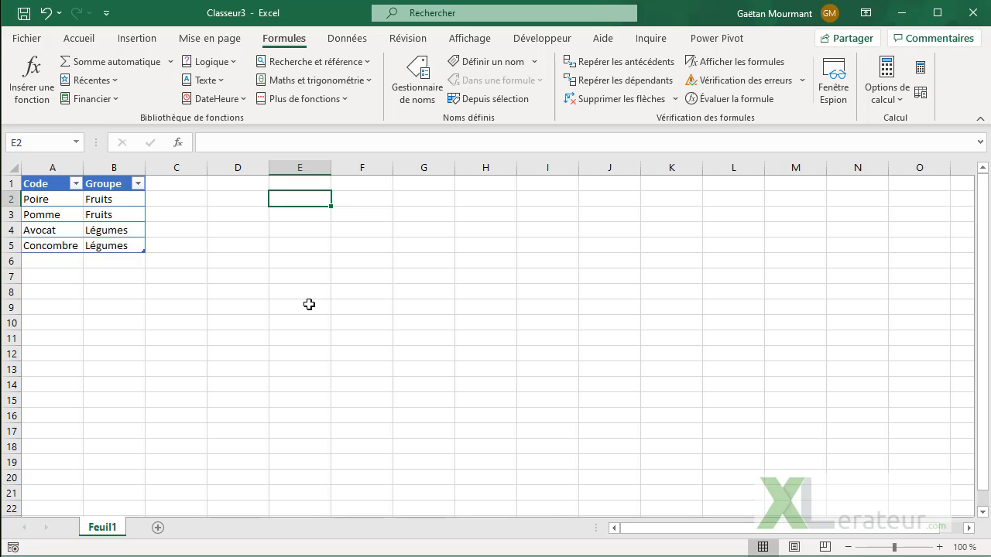
pyautogui.write('=let(')
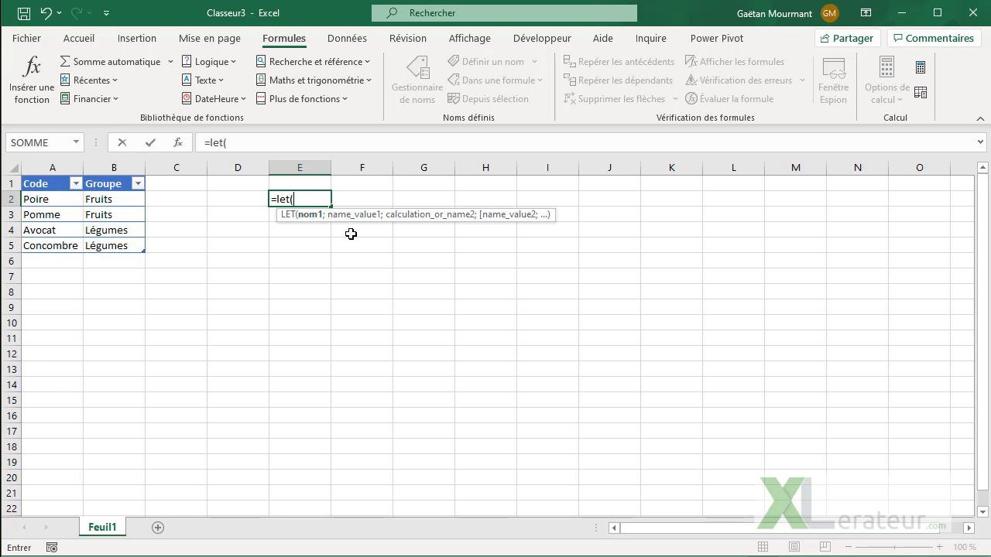
pyautogui.press('Escape')
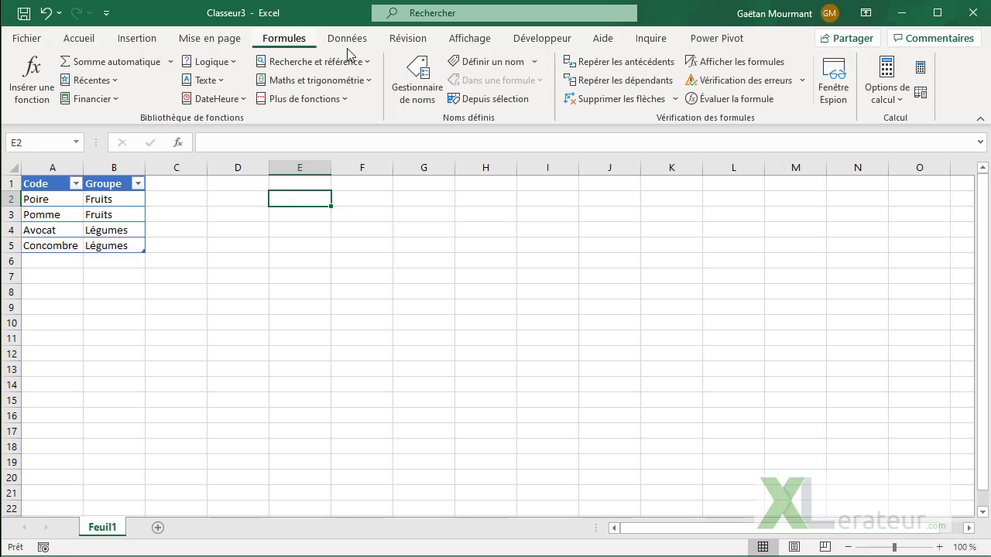
pyautogui.click(416, 74)
pyautogui.press('Escape')
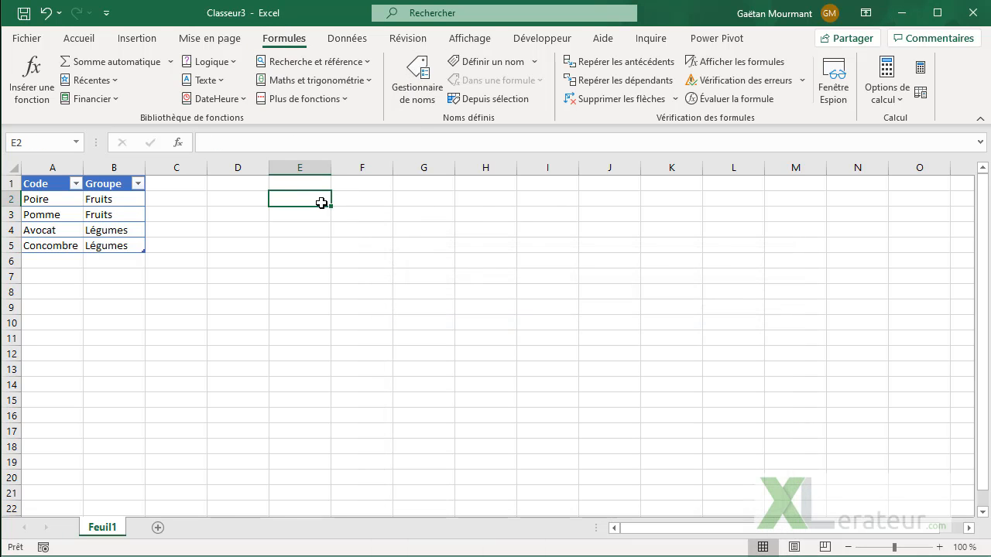
# Enter the formula =LET(x;1;y;2;x+y) in cell E2.
pyautogui.write('=let(')
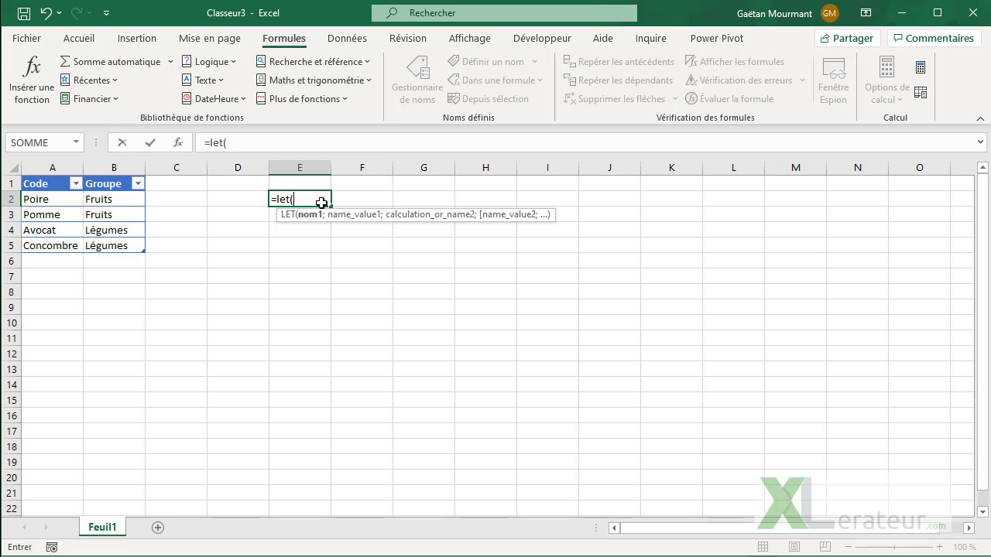
pyautogui.write('x;1')
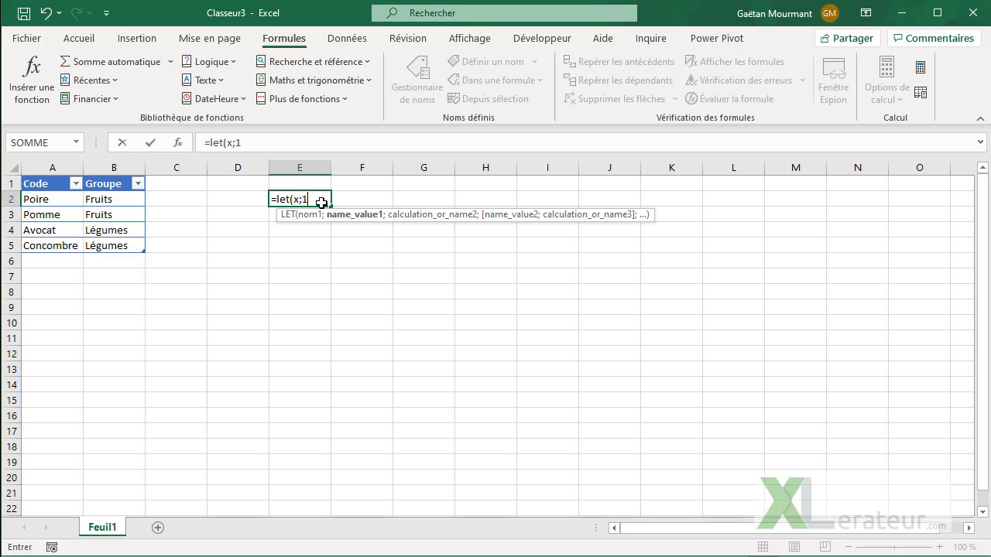
pyautogui.write(';')
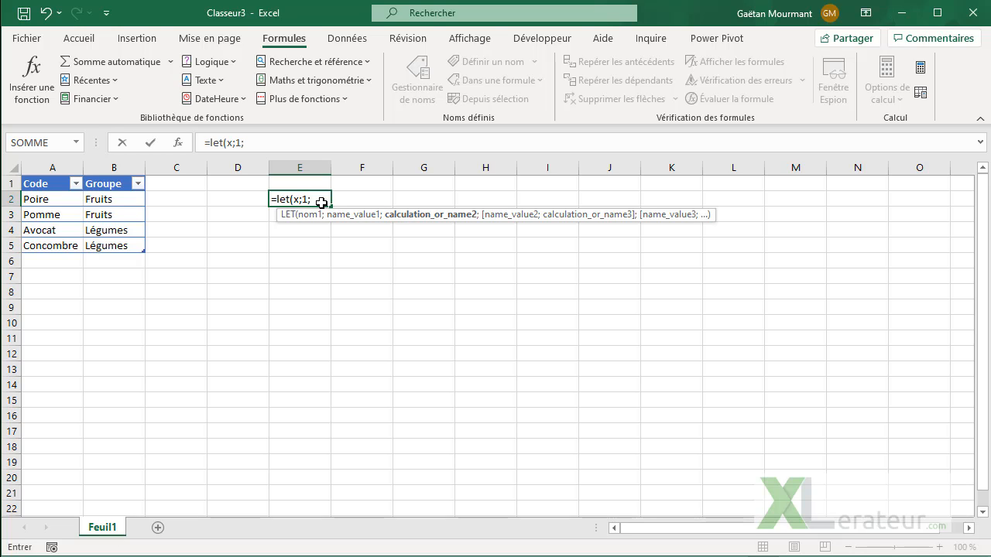
pyautogui.write('y;2')
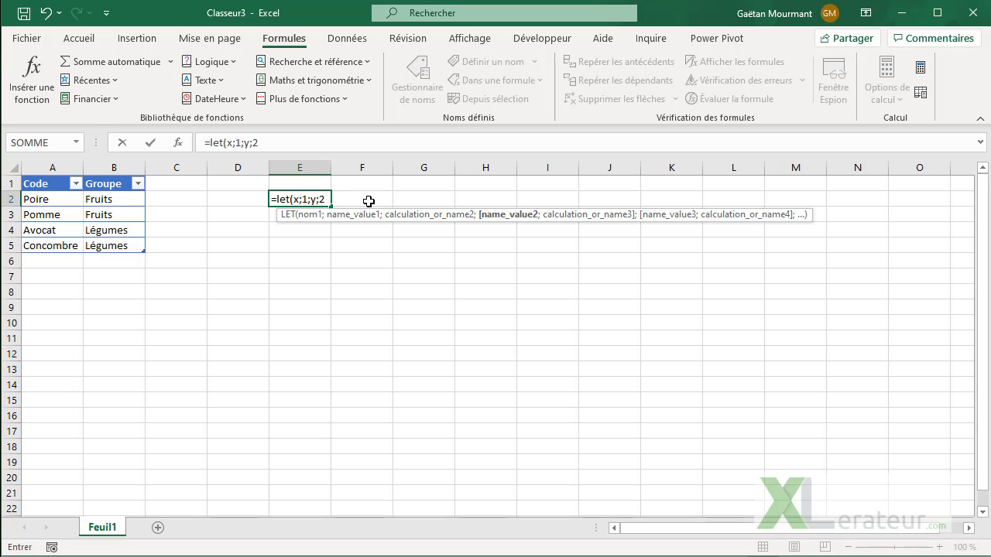
pyautogui.write(';')
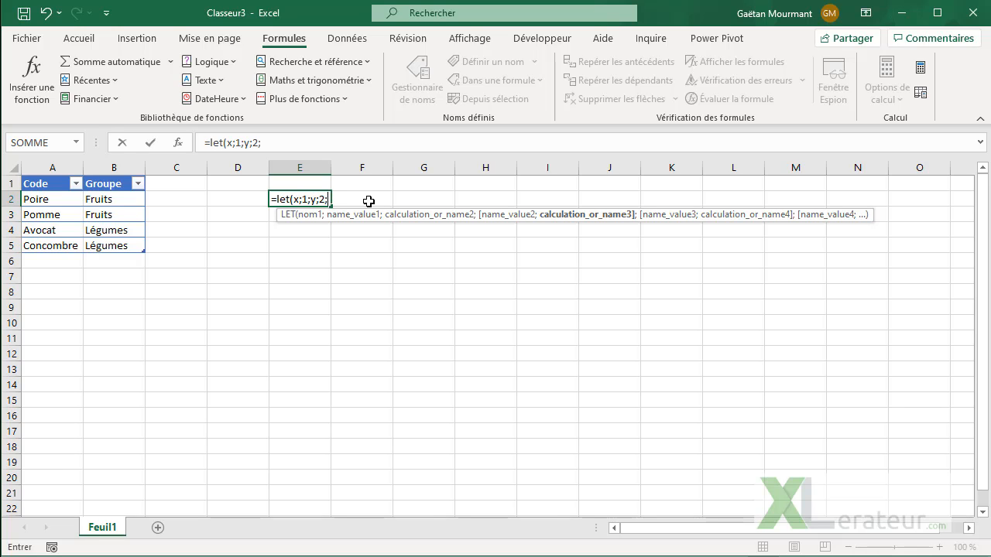
pyautogui.write('x+y')
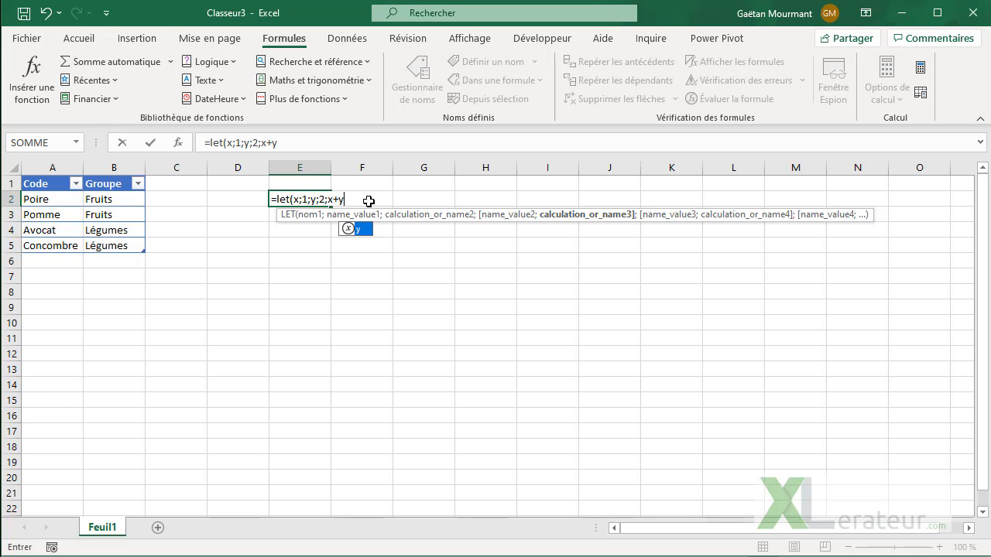
pyautogui.write(')')
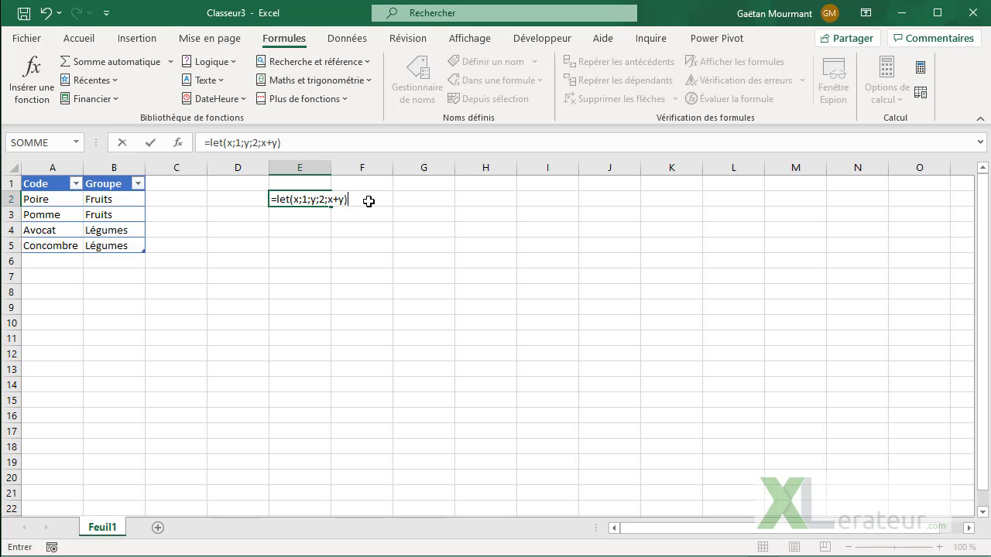
pyautogui.press('Return')
pyautogui.press('Up')
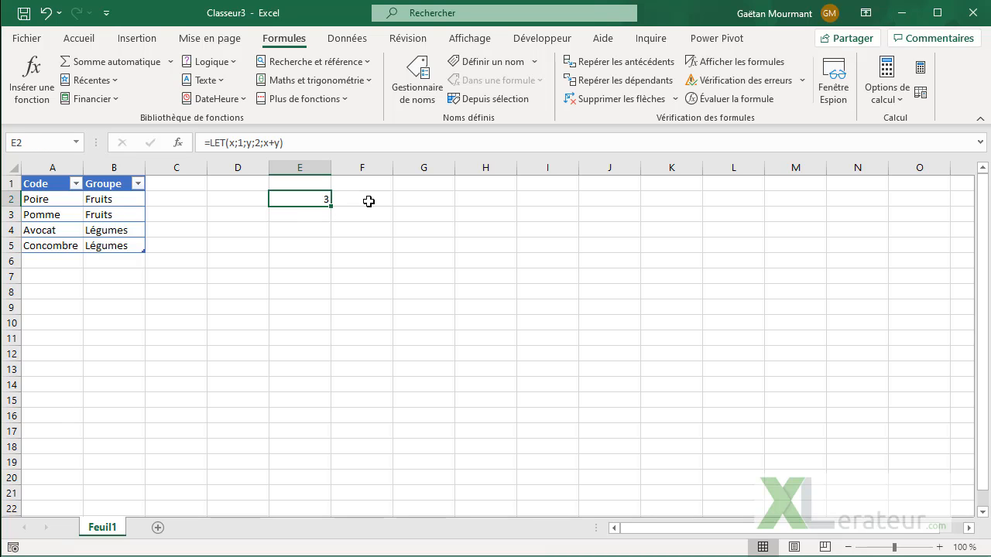
# Rewrite the formula in E2 as =LET(x;1;y;2;SommeXY;x+y;SommeXY*2), confirm it, and clear the cell.
pyautogui.press('F2')
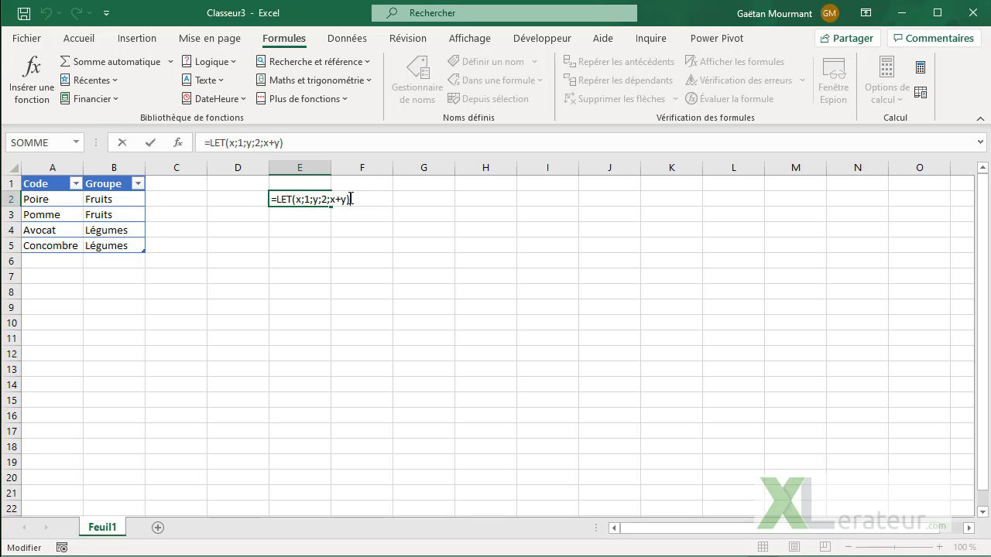
pyautogui.moveTo(331, 200); pyautogui.dragTo(371, 198)
pyautogui.write('S')
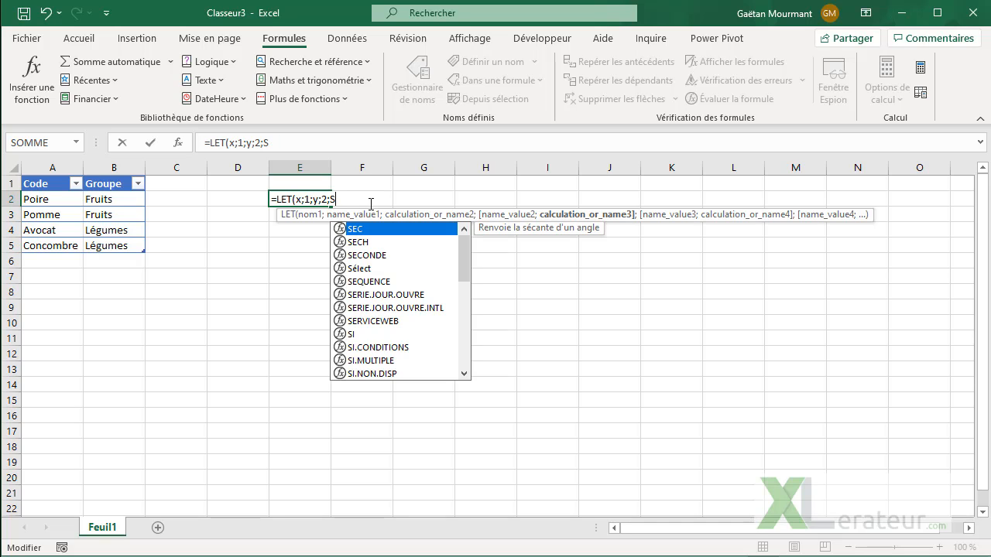
pyautogui.write('ommeXY')
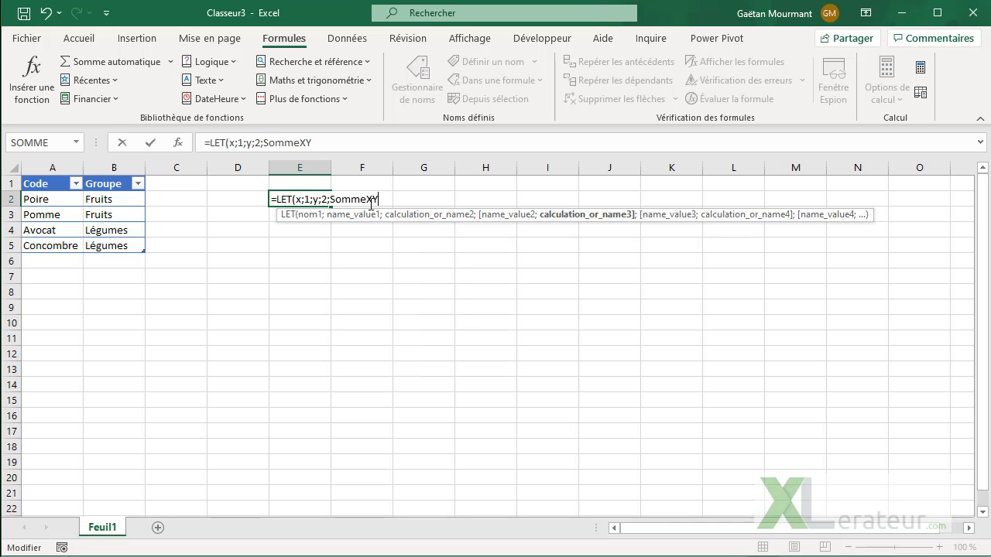
pyautogui.write(';x+')
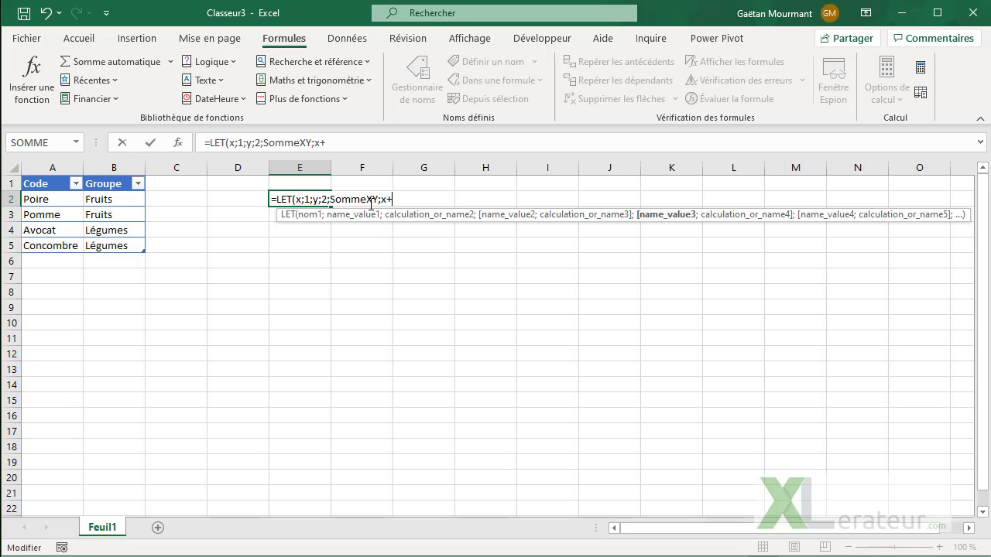
pyautogui.write('y;')
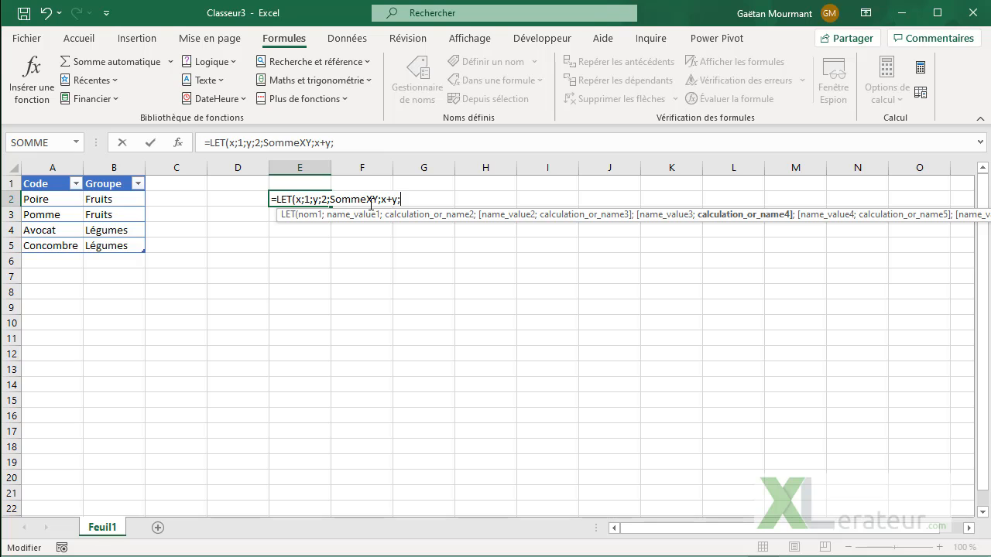
pyautogui.write('Som')
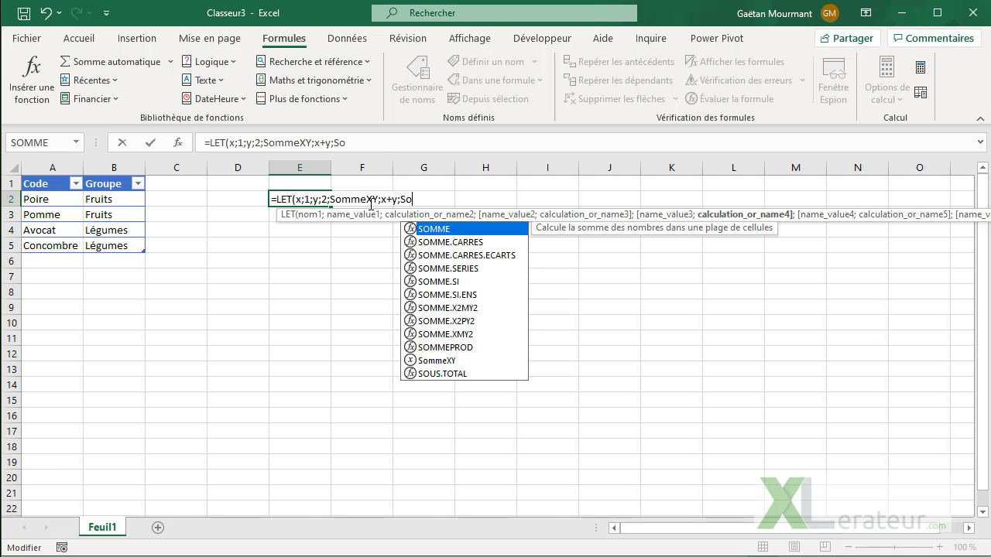
pyautogui.write('mex')
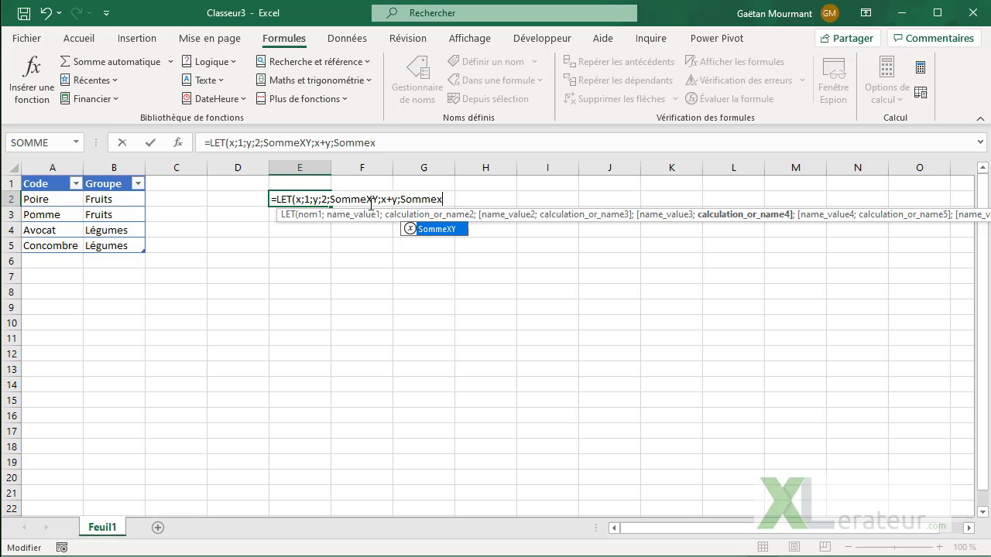
pyautogui.press('Tab')
pyautogui.write('*2')
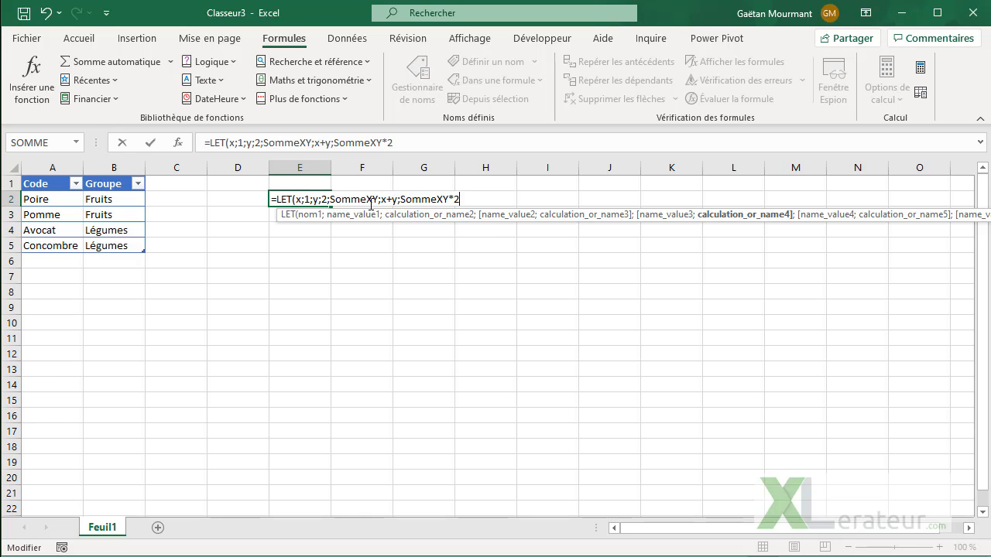
pyautogui.write(')')
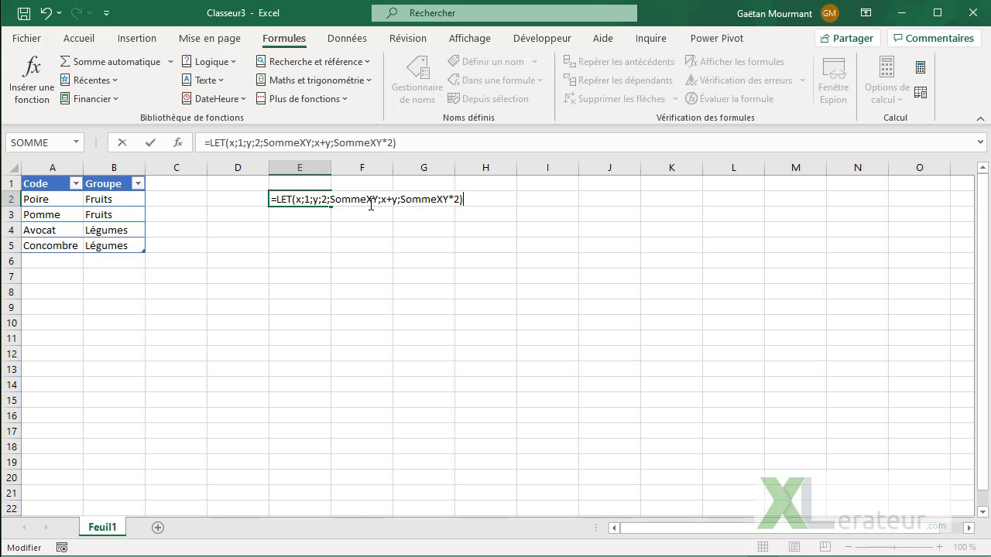
pyautogui.doubleClick(371, 200)
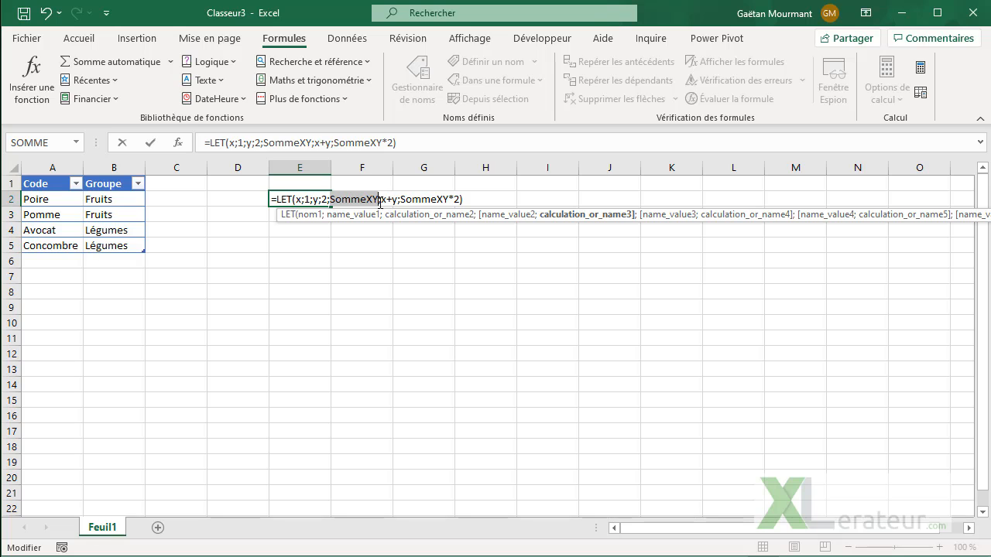
pyautogui.doubleClick(422, 198)
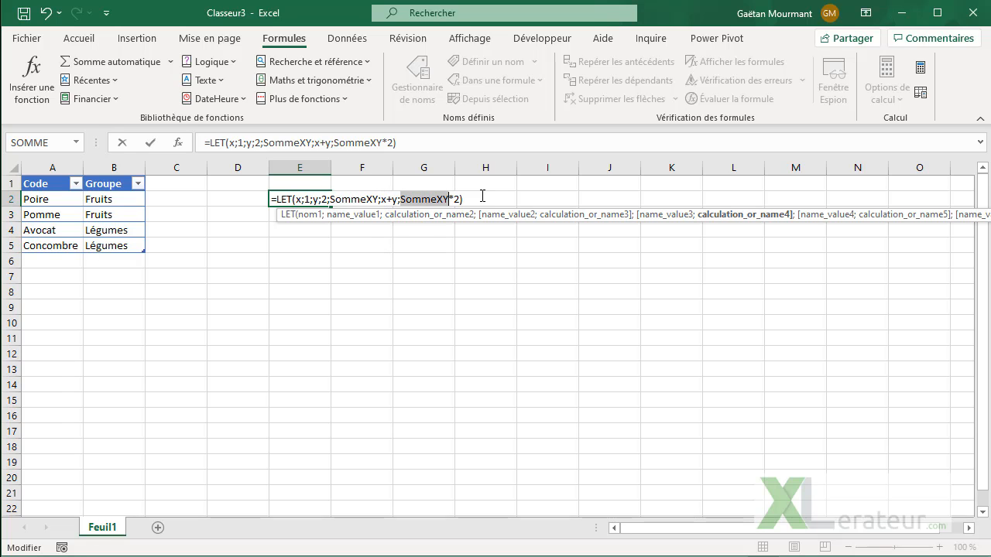
pyautogui.press('Return')
pyautogui.press('Up')
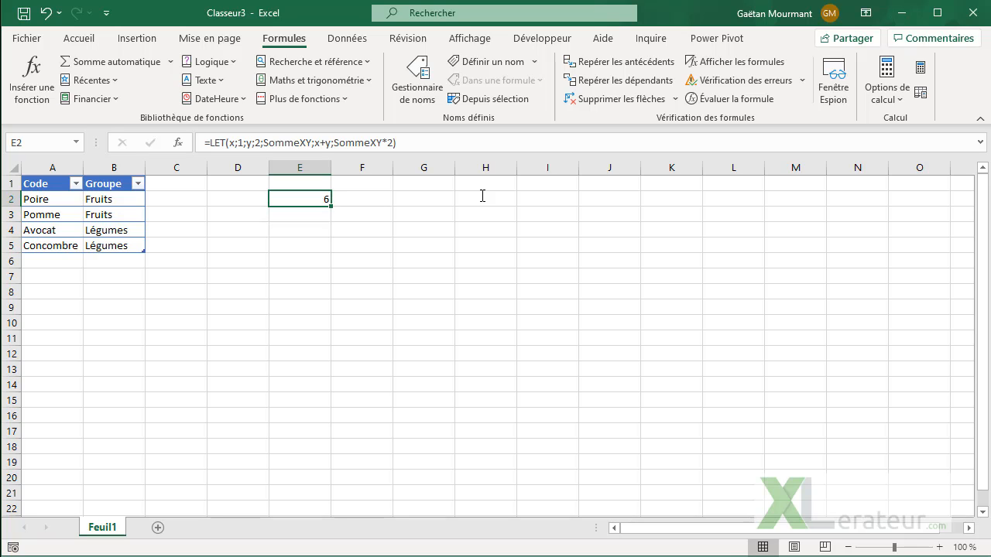
pyautogui.press('Delete')
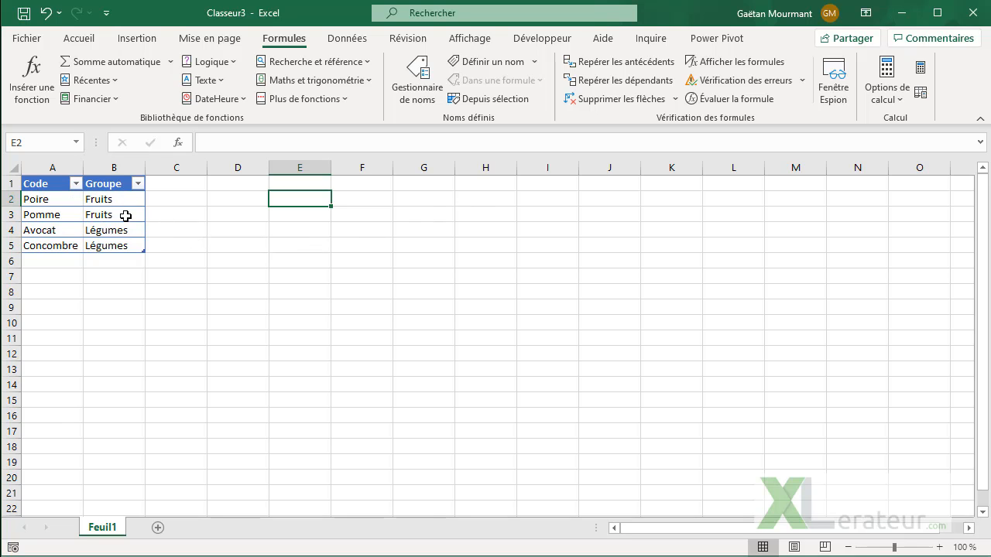
# Enter the value 1 in cell I1 and label it Choix in cell H1.
pyautogui.click(546, 180)
pyautogui.write('1')
pyautogui.press('Return')
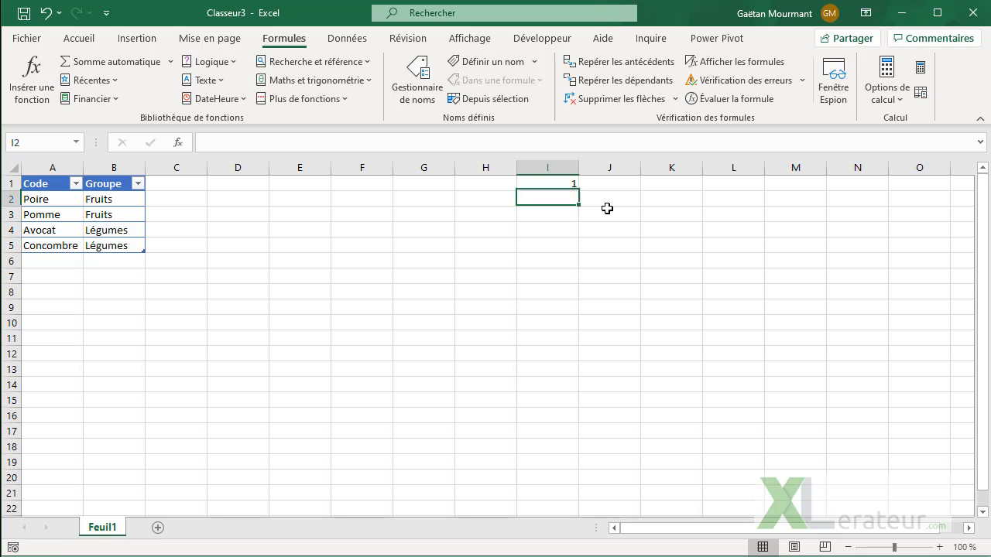
pyautogui.press('Up')
pyautogui.press('Left')
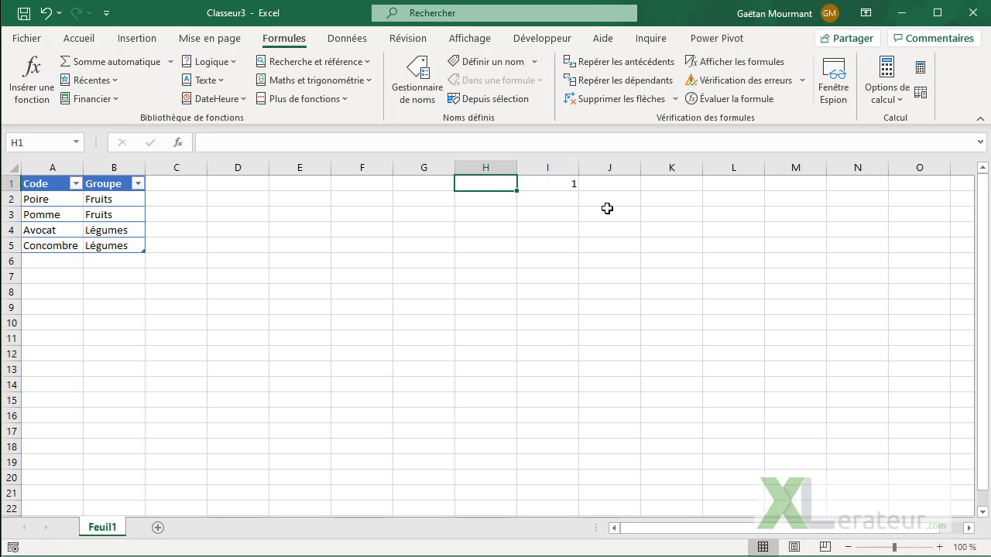
pyautogui.write('Choix')
pyautogui.press('Return')
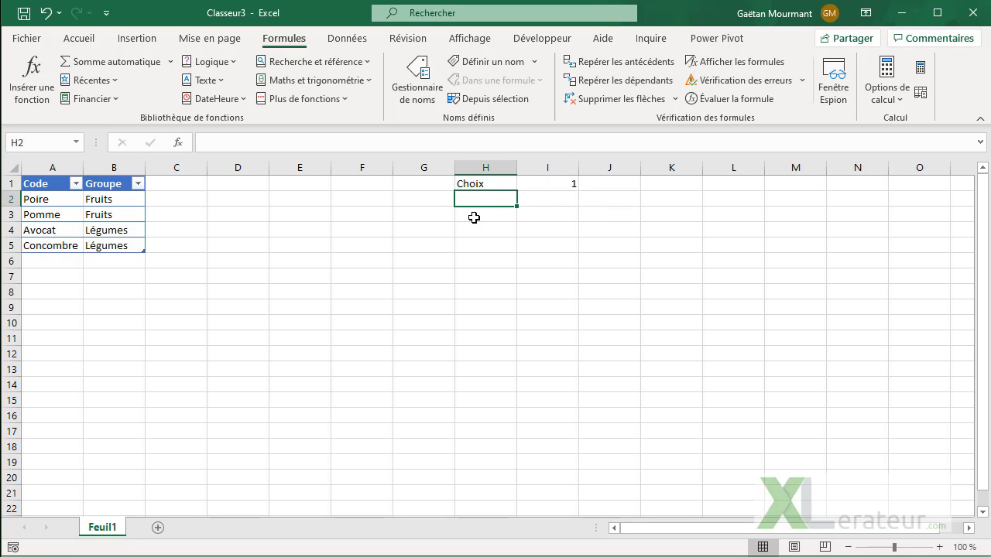
# Start a new formula in cell E2.
pyautogui.click(314, 199)
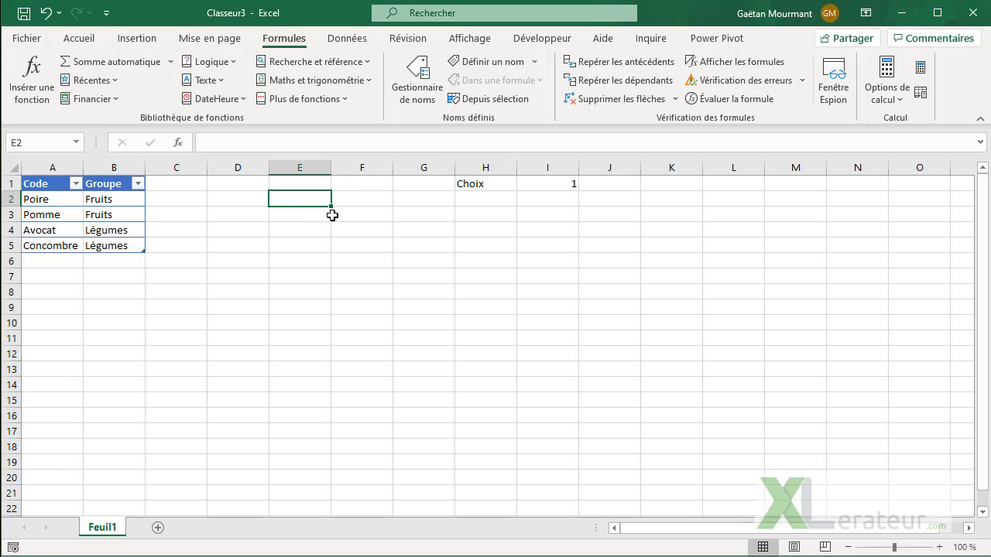
pyautogui.write('=')
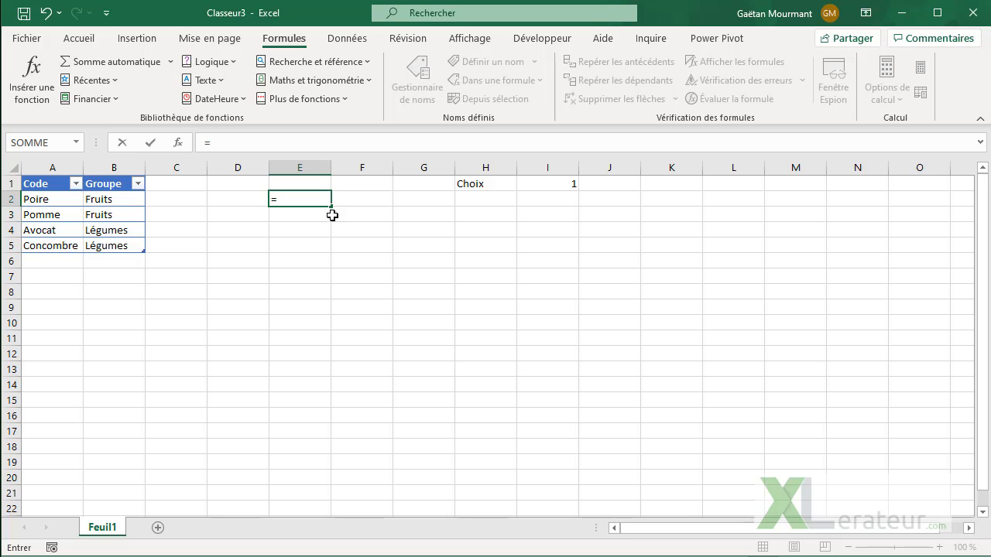
pyautogui.write('si(')
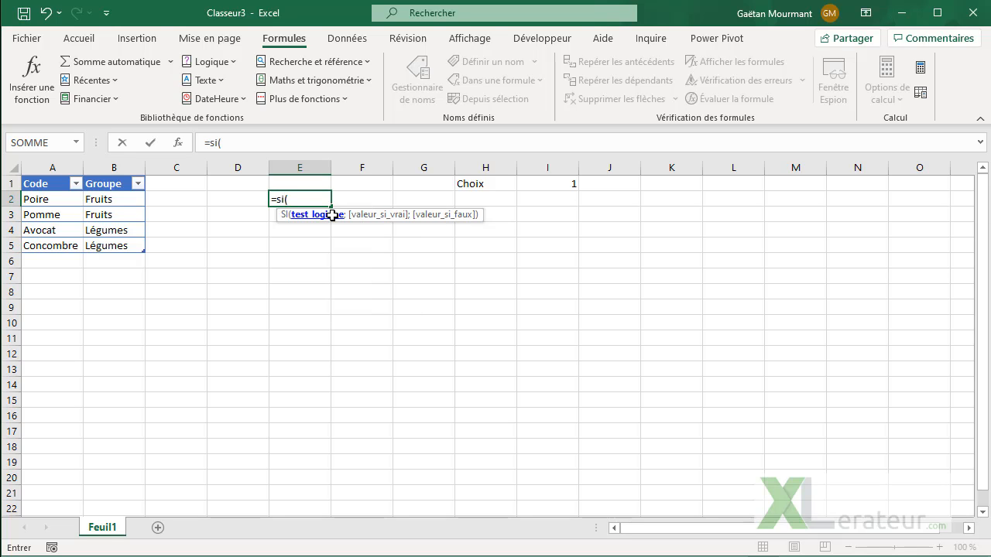
pyautogui.click(569, 183)
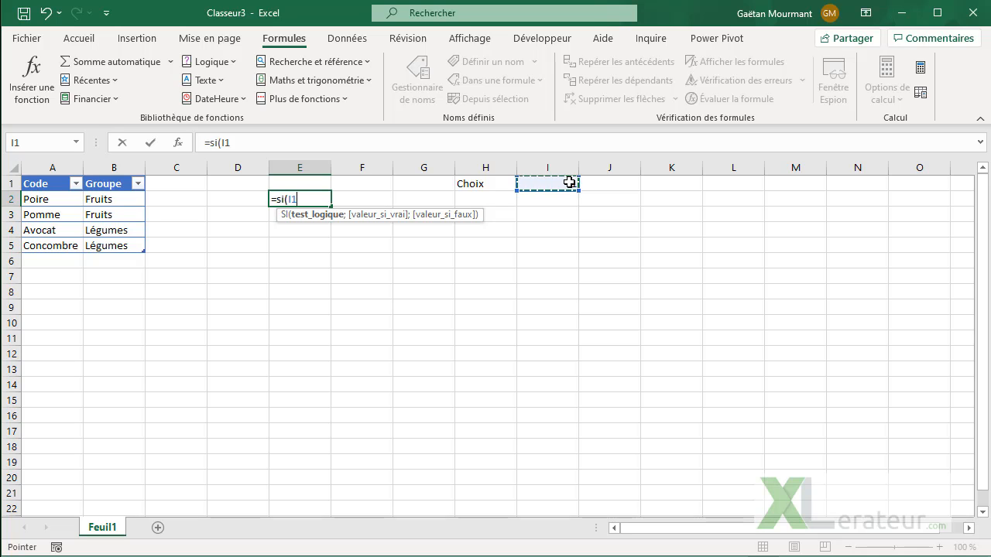
pyautogui.press('BackSpace')
pyautogui.press('BackSpace')
pyautogui.press('BackSpace')
pyautogui.press('BackSpace')
pyautogui.press('BackSpace')
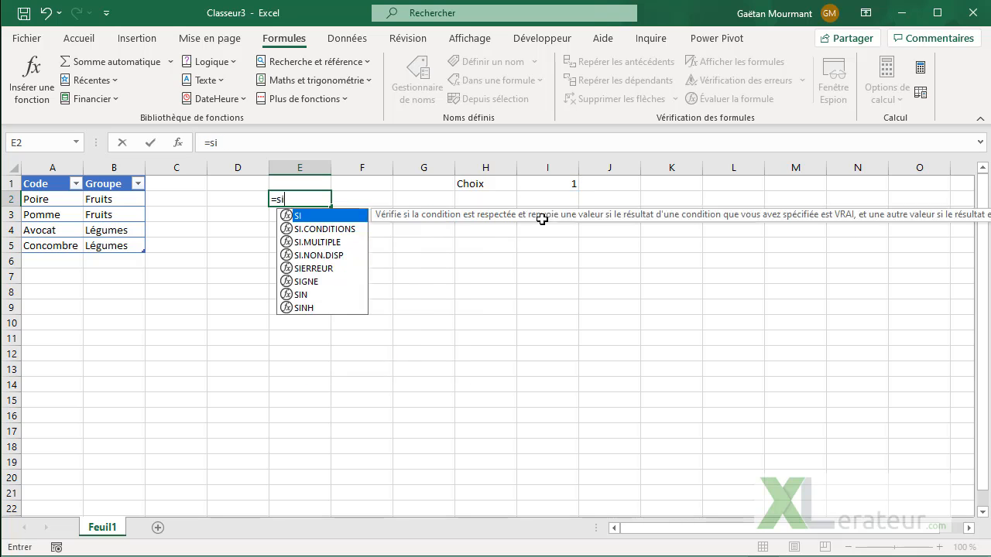
pyautogui.write('cond')
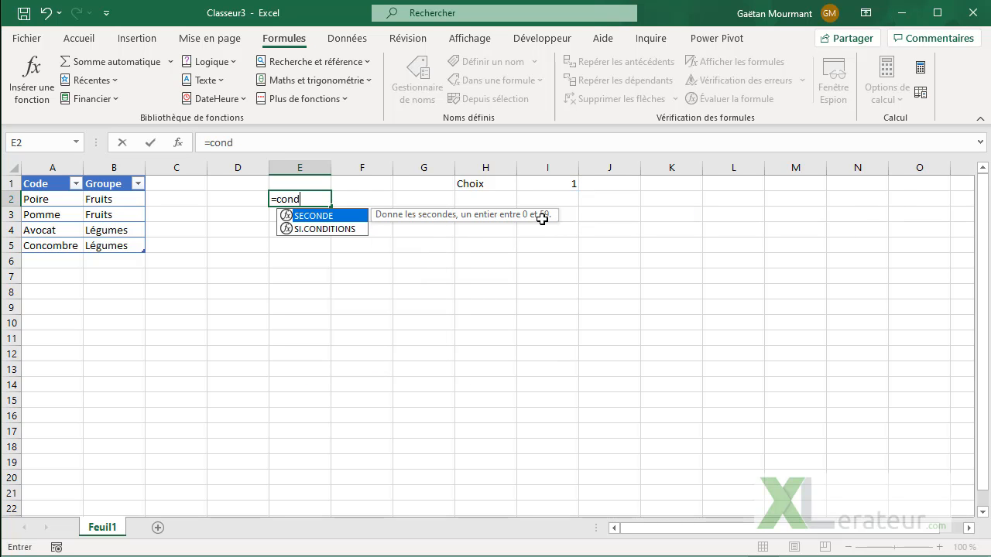
pyautogui.press('Down')
pyautogui.press('Tab')
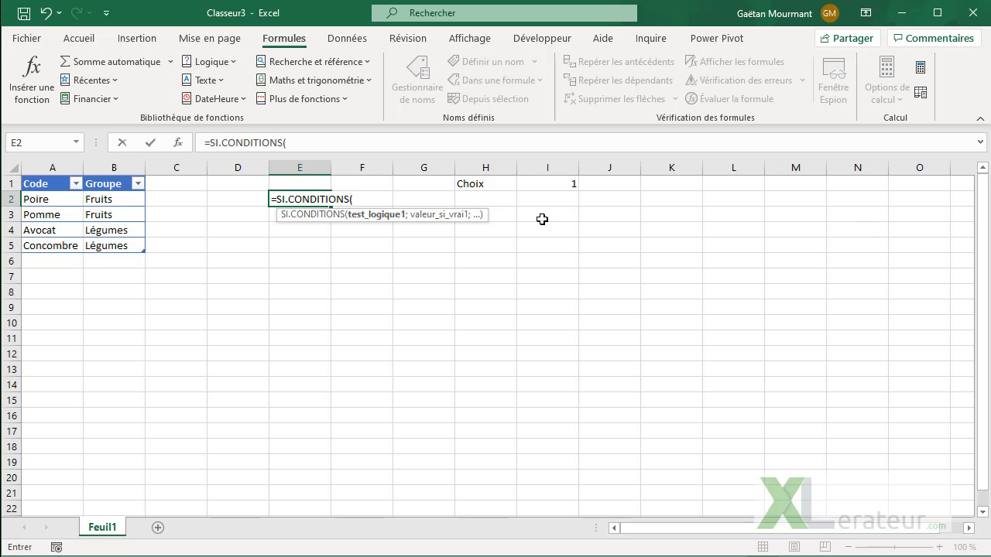
pyautogui.press('BackSpace')
pyautogui.press('BackSpace')
pyautogui.press('BackSpace')
pyautogui.press('BackSpace')
pyautogui.press('BackSpace')
pyautogui.press('BackSpace')
pyautogui.press('BackSpace')
pyautogui.press('BackSpace')
pyautogui.press('BackSpace')
pyautogui.press('BackSpace')
pyautogui.press('BackSpace')
pyautogui.press('BackSpace')
pyautogui.press('BackSpace')
pyautogui.press('BackSpace')
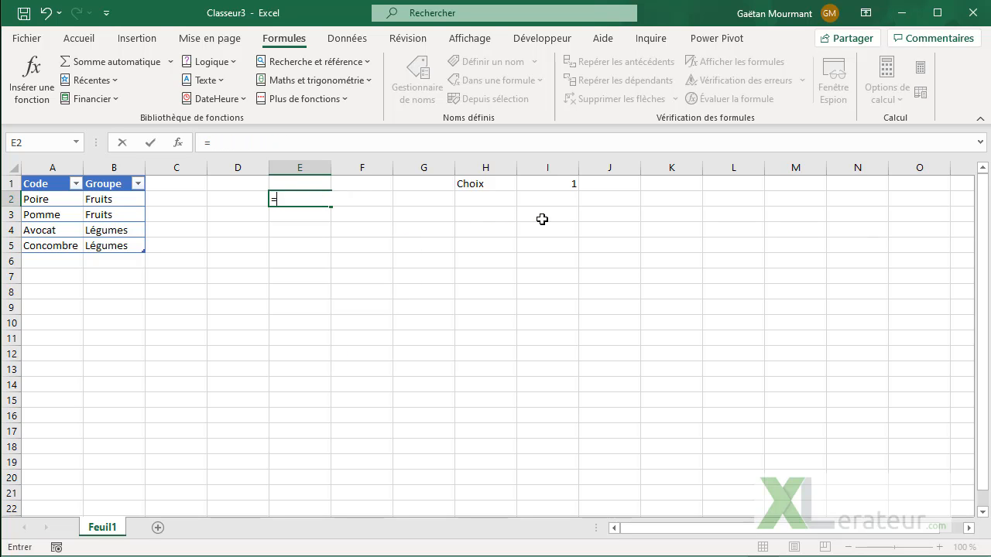
# Begin a CHOISIR function in E2 with I1 as the index and "Fruits" as the first value.
pyautogui.write('choi')
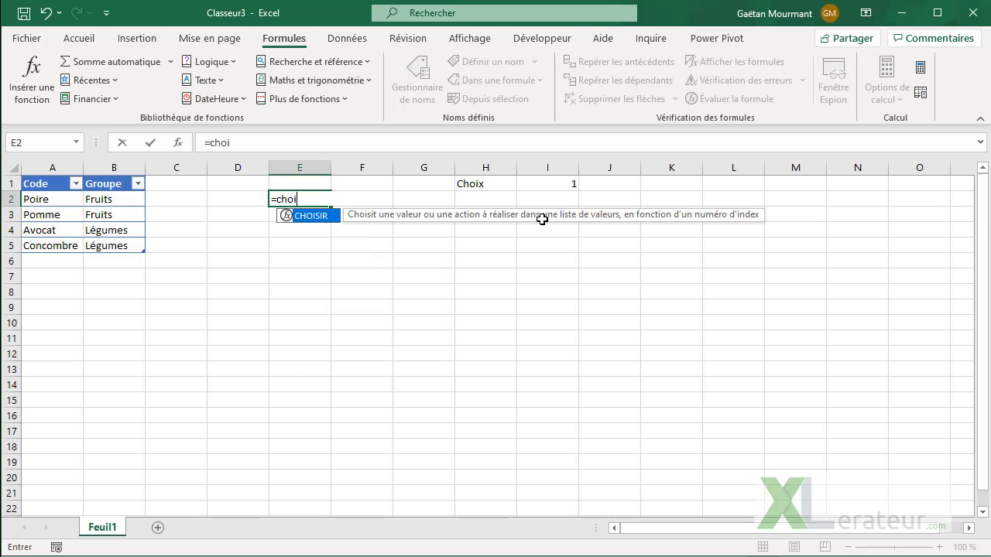
pyautogui.press('Tab')
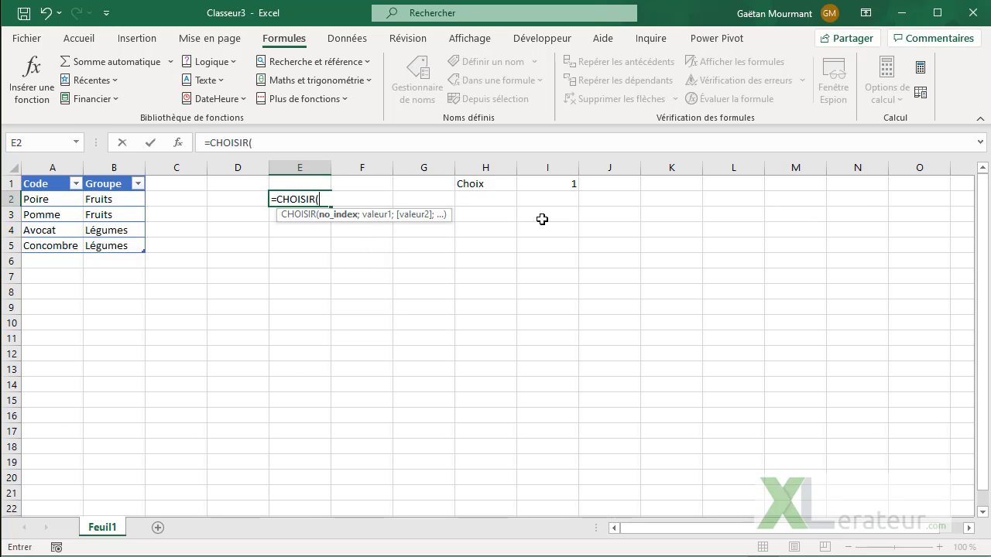
pyautogui.click(556, 183)
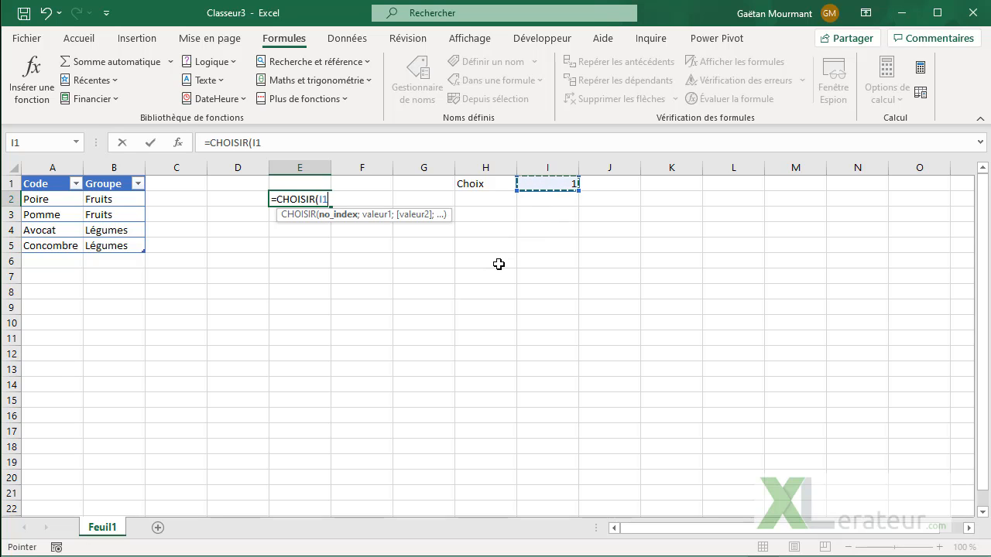
pyautogui.write(';"')
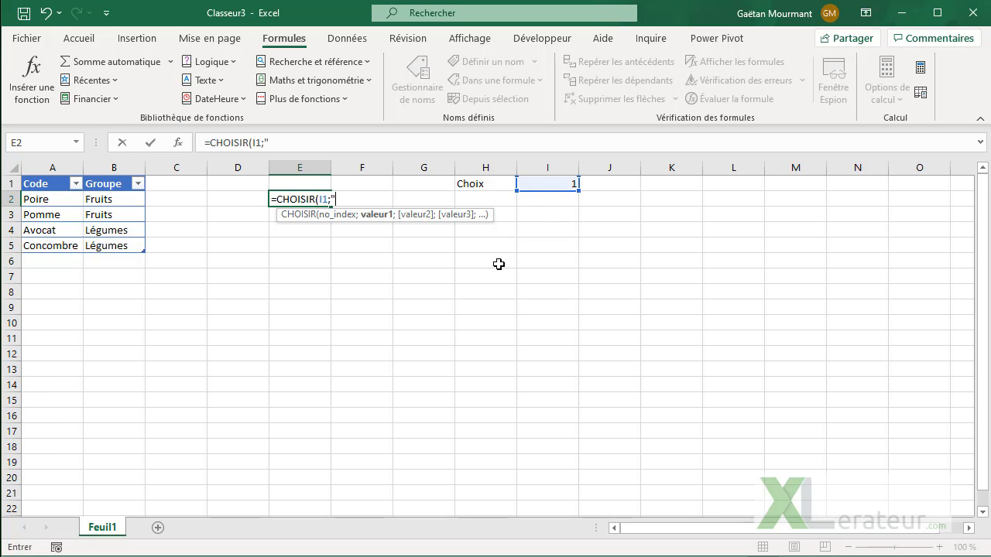
pyautogui.write('Fruits";')
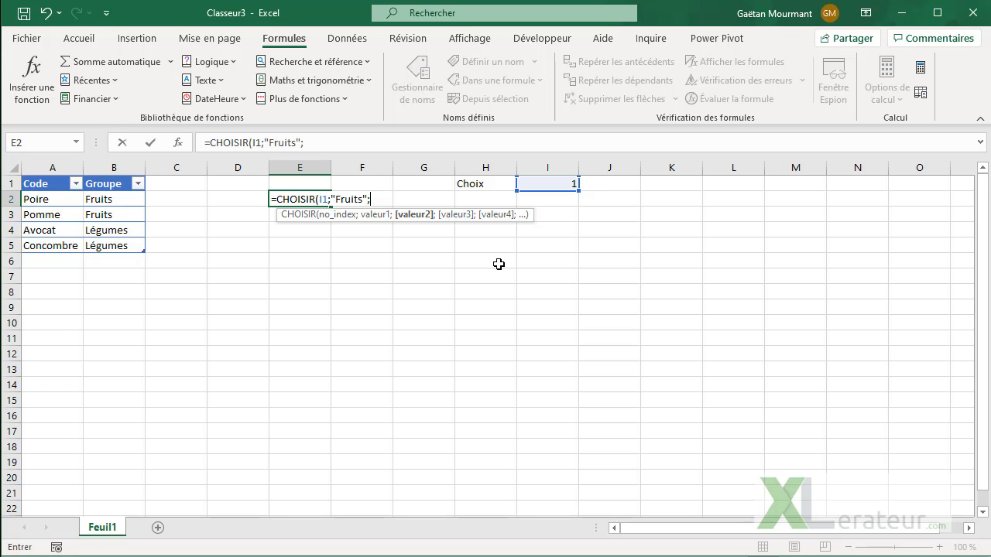
# Add FILTRE(Tableau1[Code];Tableau1[Groupe]="Fruits") as the second CHOISIR value, followed by a separator for the third.
pyautogui.write('filtre(')
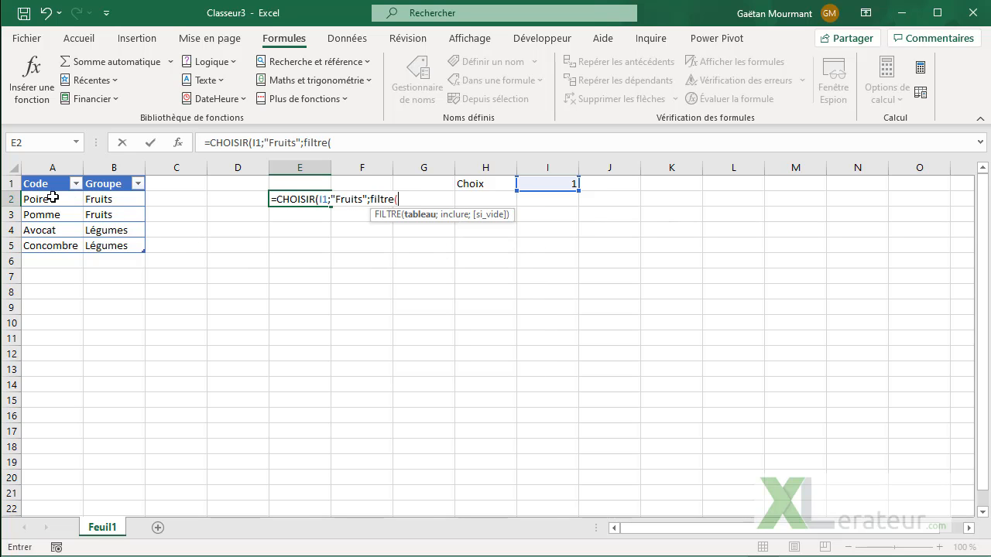
pyautogui.moveTo(52, 197); pyautogui.dragTo(62, 246)
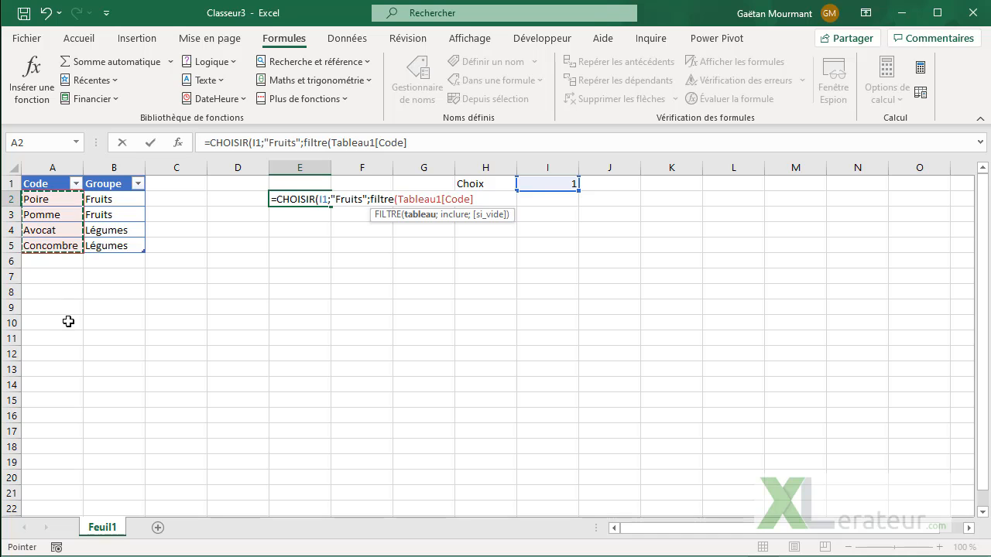
pyautogui.write(';')
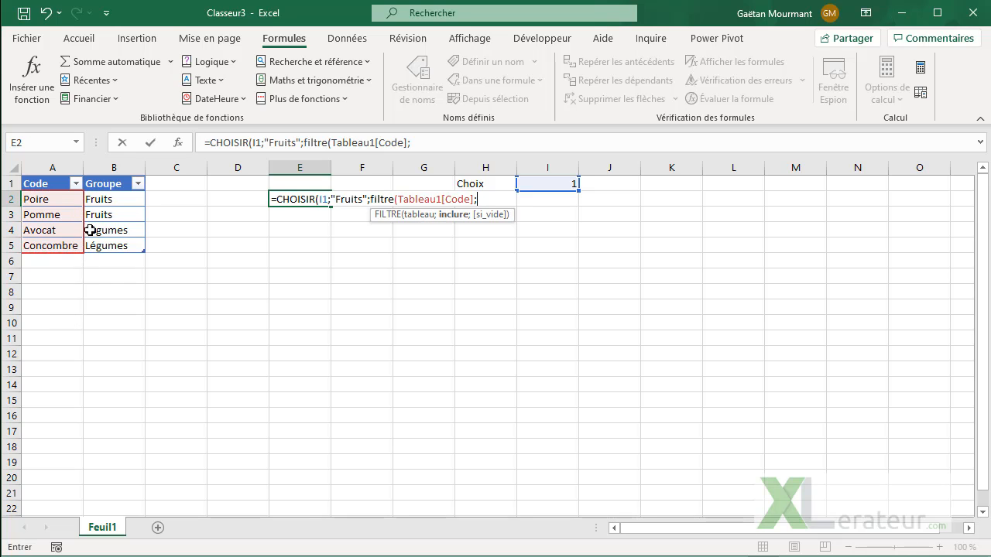
pyautogui.moveTo(96, 199); pyautogui.dragTo(109, 247)
pyautogui.write('="Fruits"')
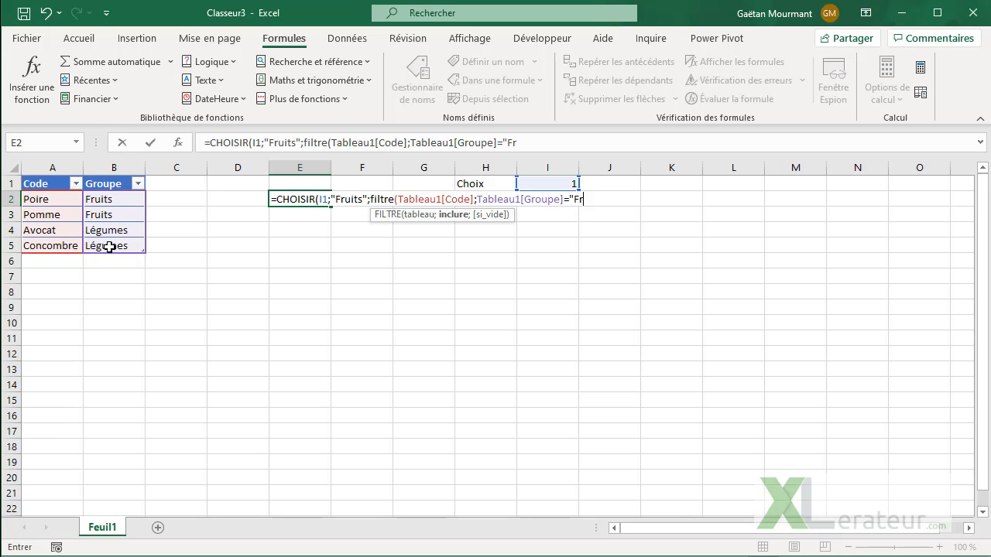
pyautogui.write(')')
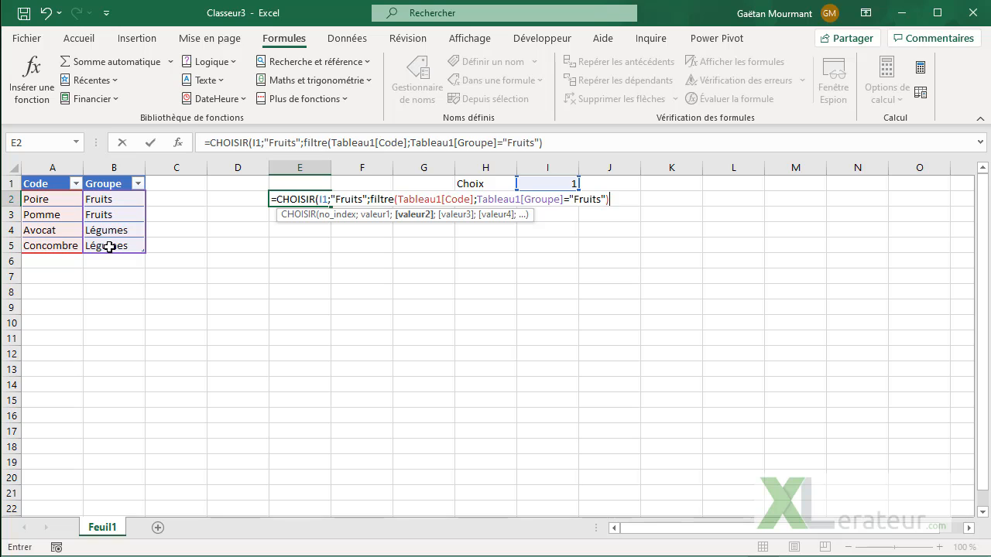
pyautogui.write(';')
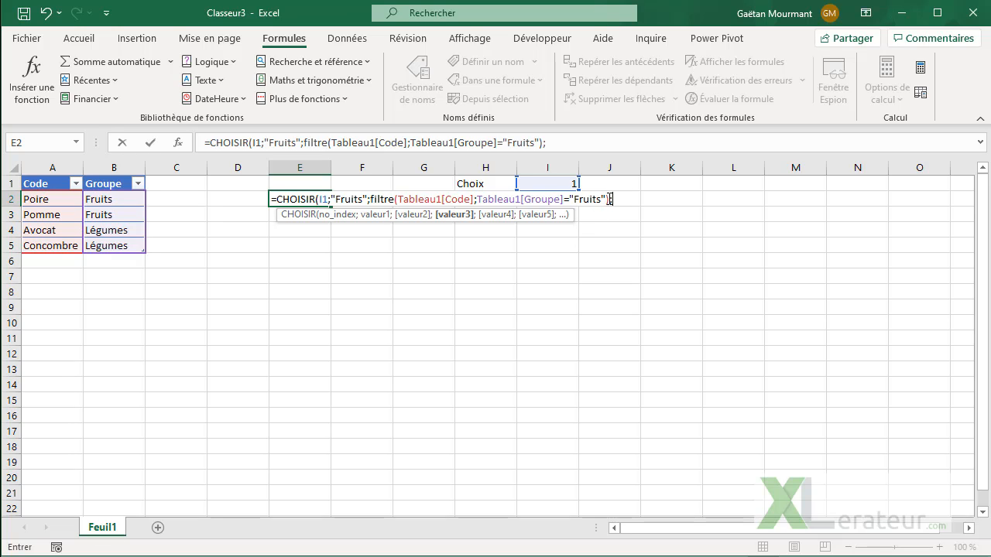
# Add JOINDRE.TEXTE(",";VRAI;...) around a copy of the FILTRE expression as the third value, and confirm the formula with the suggested correction.
pyautogui.moveTo(609, 200); pyautogui.dragTo(377, 205)
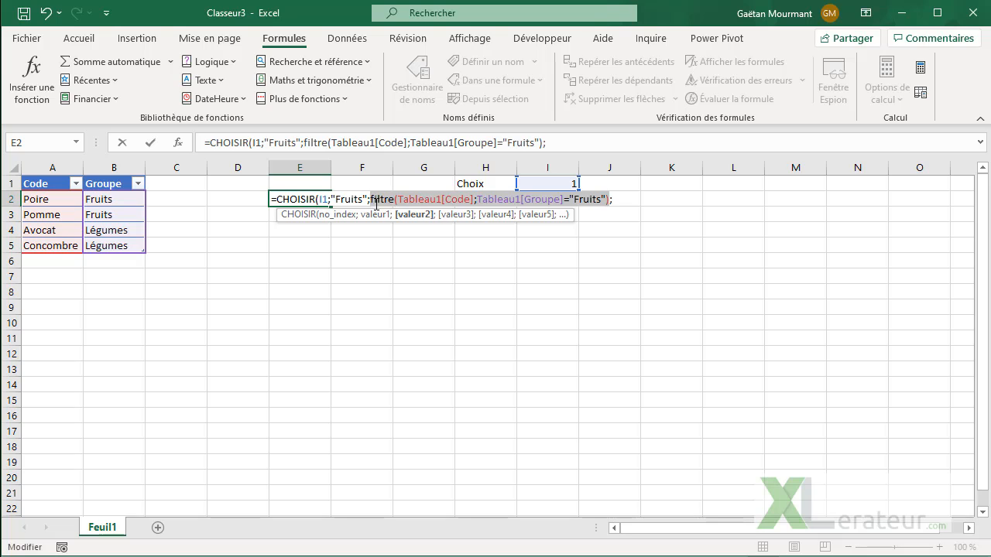
pyautogui.click(629, 202)
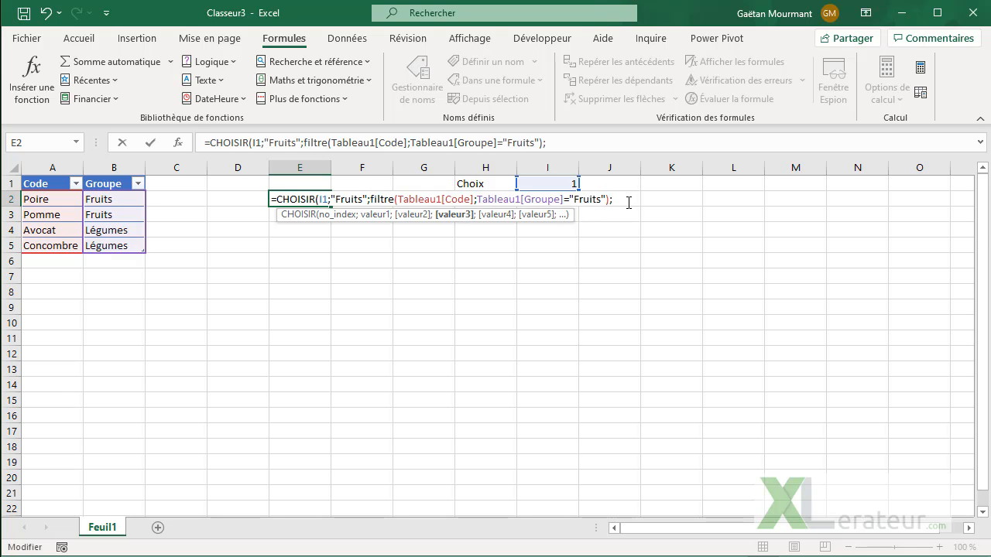
pyautogui.write('joind')
pyautogui.press('Tab')
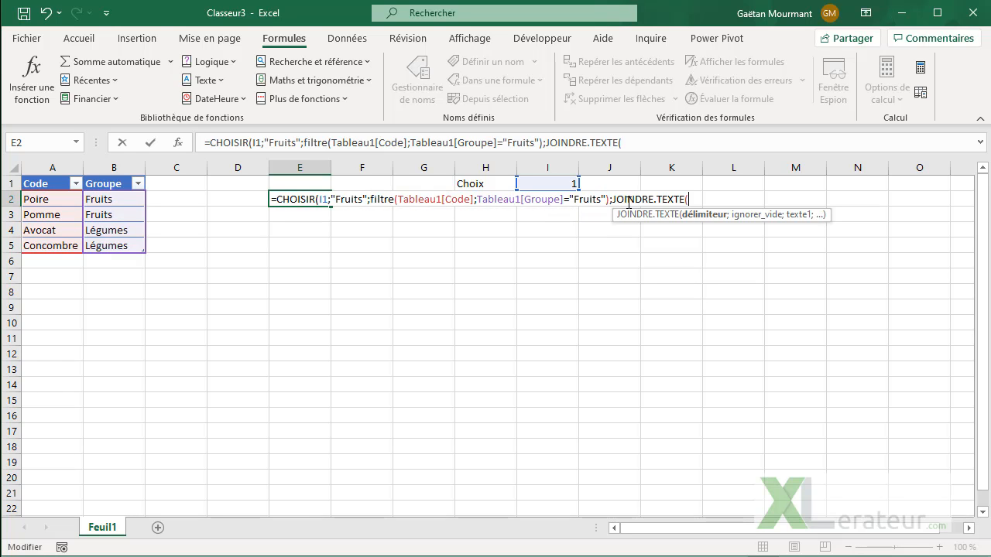
pyautogui.write('",";')
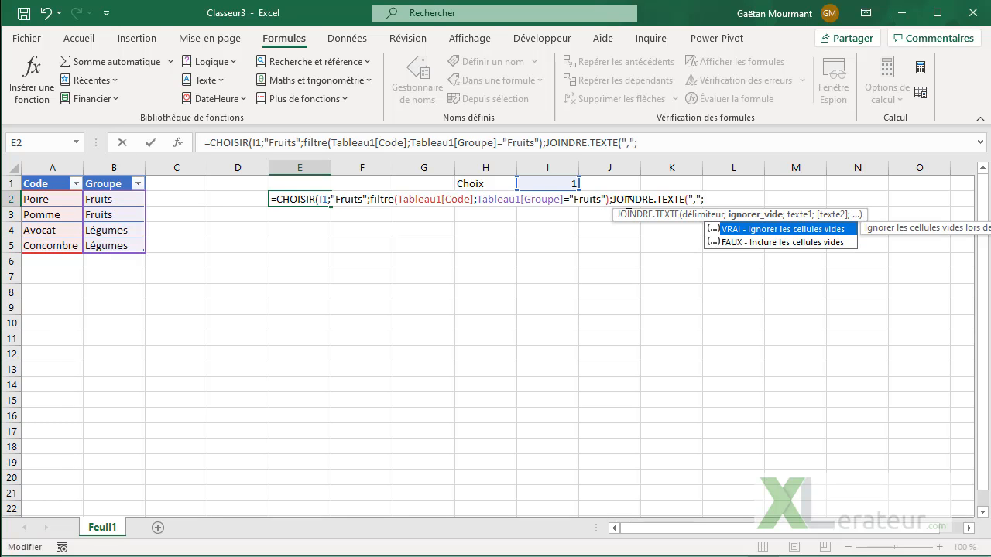
pyautogui.press('Tab')
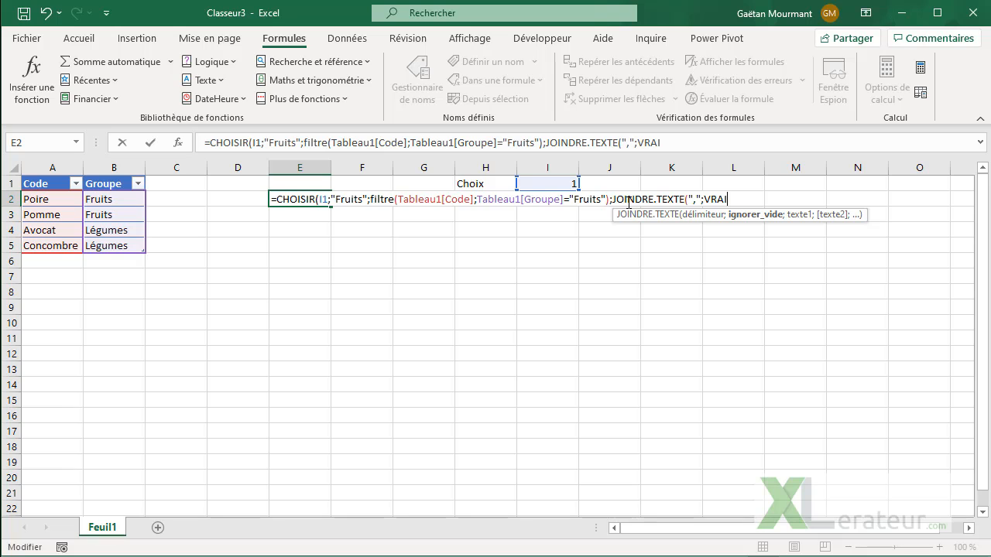
pyautogui.write(';')
pyautogui.hotkey('ctrl', 'v')
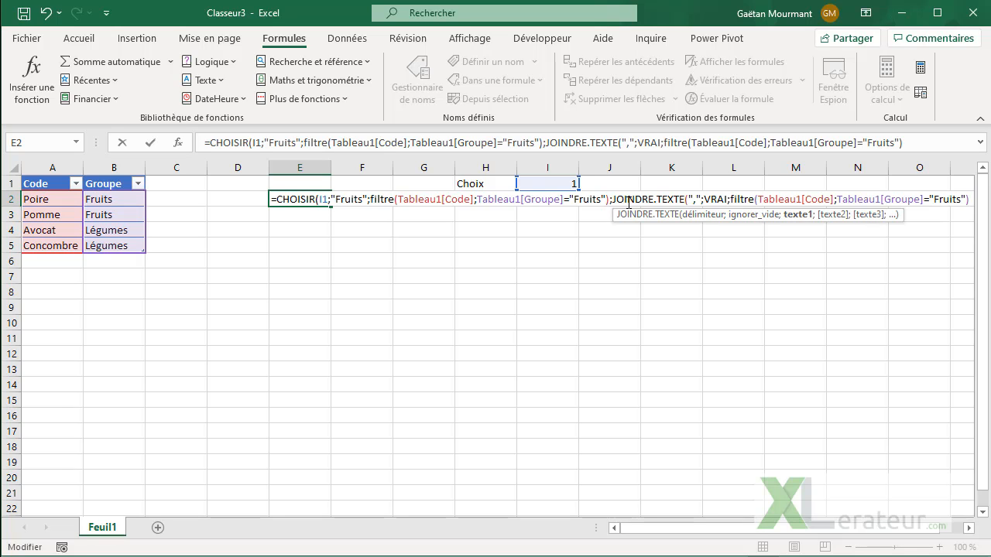
pyautogui.write(')')
pyautogui.press('Return')
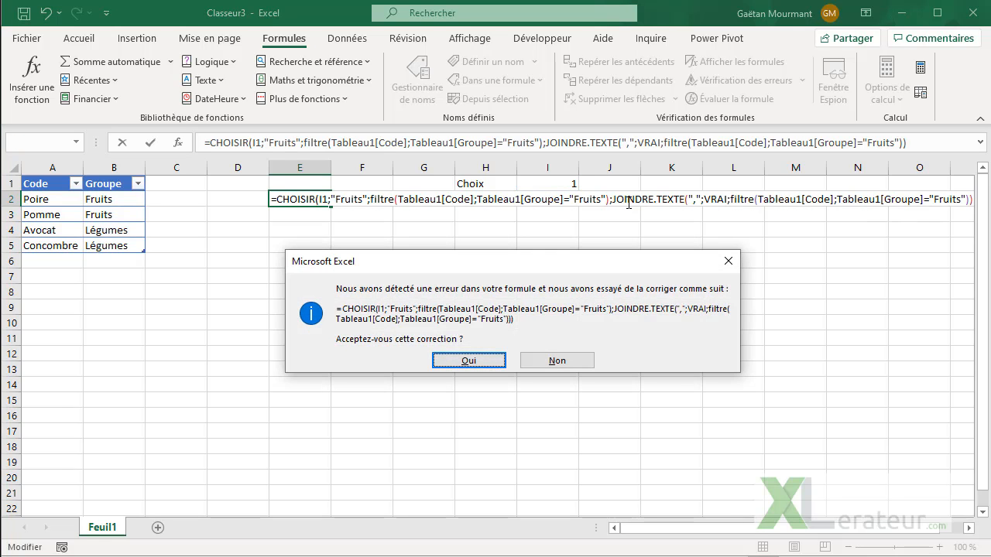
pyautogui.press('Return')
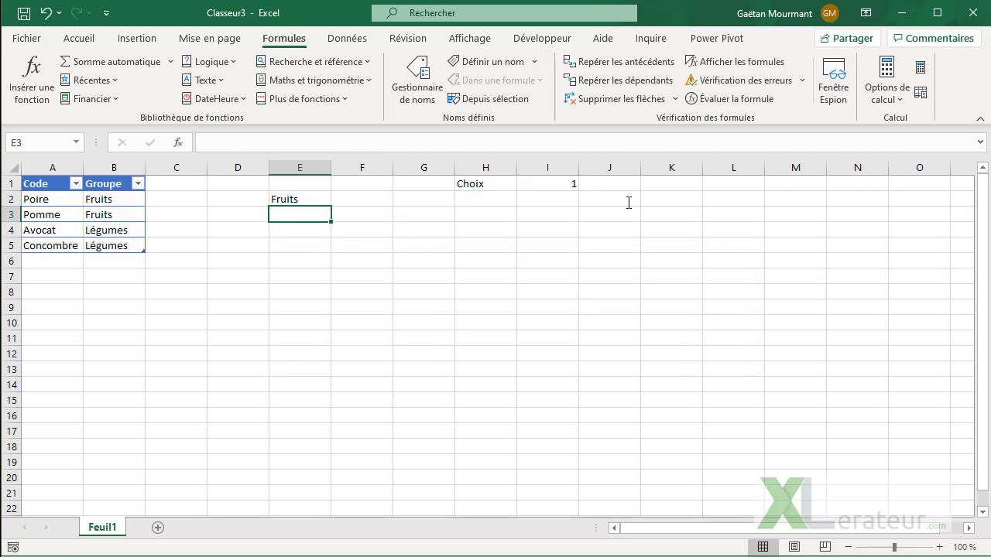
# Test the E2 formula by setting the choice in I1 to 2, to 3, and back to 1.
pyautogui.click(566, 184)
pyautogui.write('2')
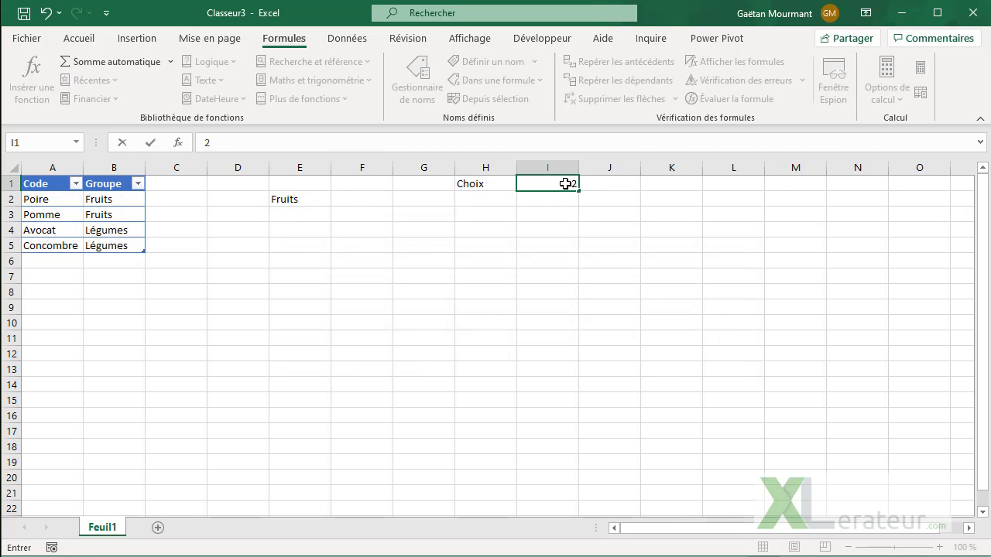
pyautogui.press('Return')
pyautogui.click(566, 183)
pyautogui.write('3')
pyautogui.press('Return')
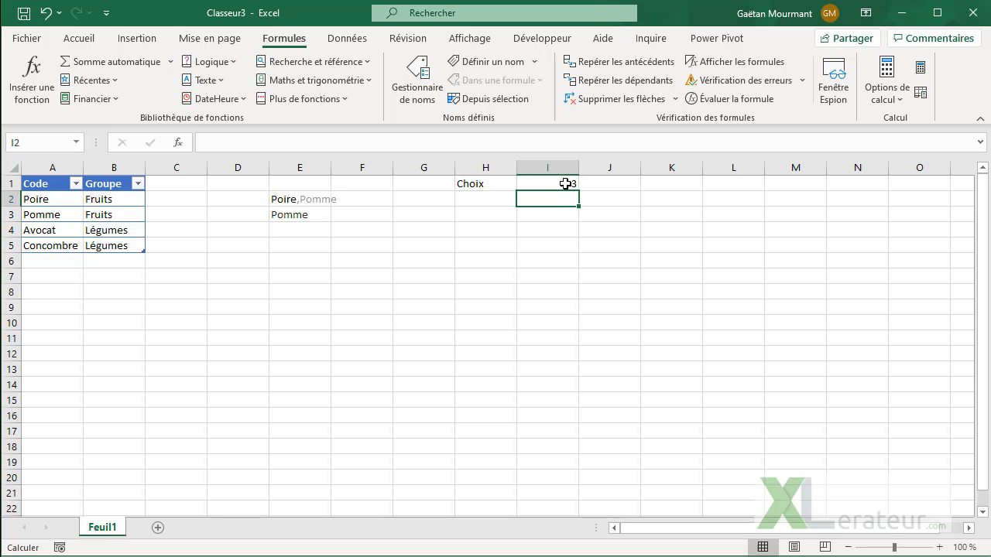
pyautogui.click(566, 183)
pyautogui.write('1')
pyautogui.press('Return')
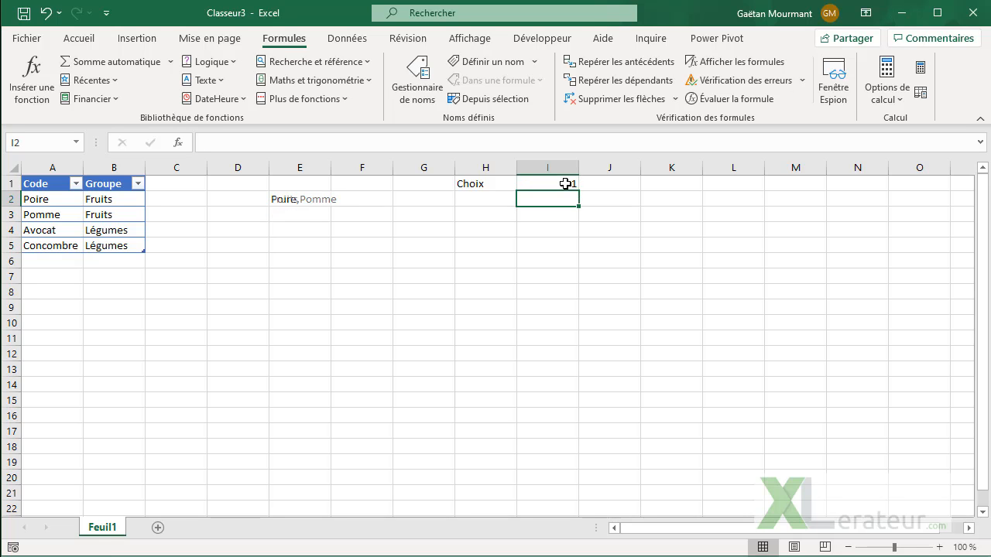
# Select cell E2 and enlarge the formula bar to show more than one line.
pyautogui.press('Left')
pyautogui.press('Left')
pyautogui.press('Left')
pyautogui.press('Left')
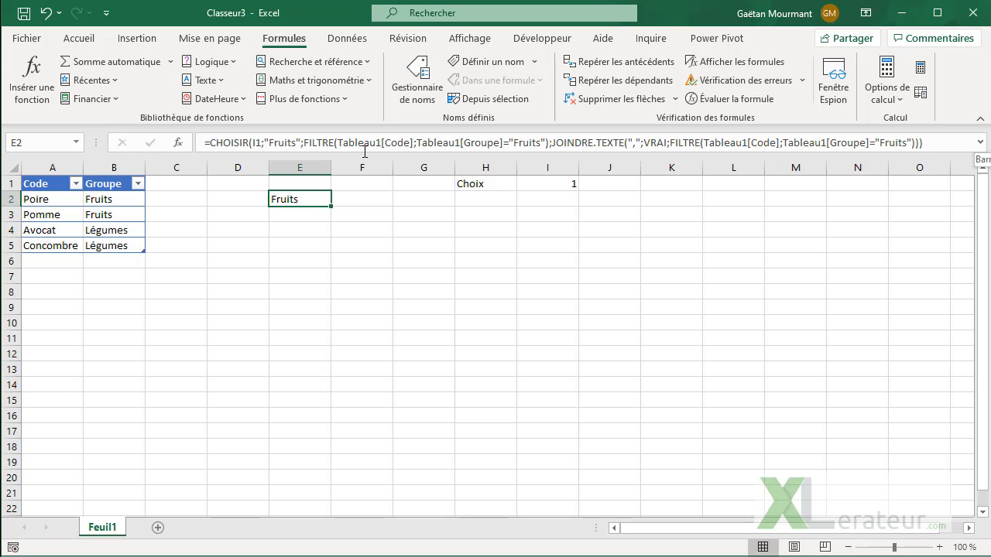
pyautogui.moveTo(356, 152); pyautogui.dragTo(356, 184)
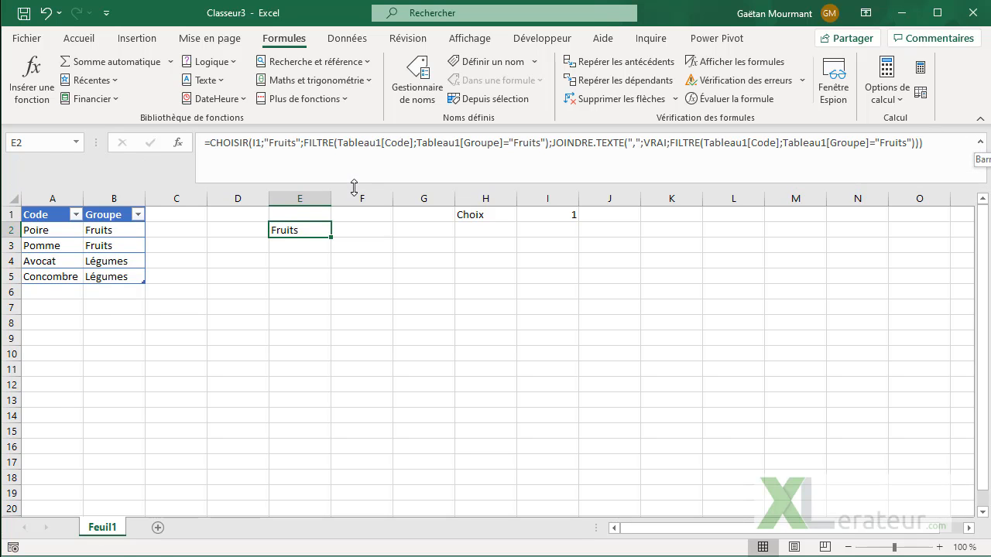
# Examine each repeated occurrence of "Fruits" in the CHOISIR formula of cell E2, leaving the formula as it is.
pyautogui.click(305, 146)
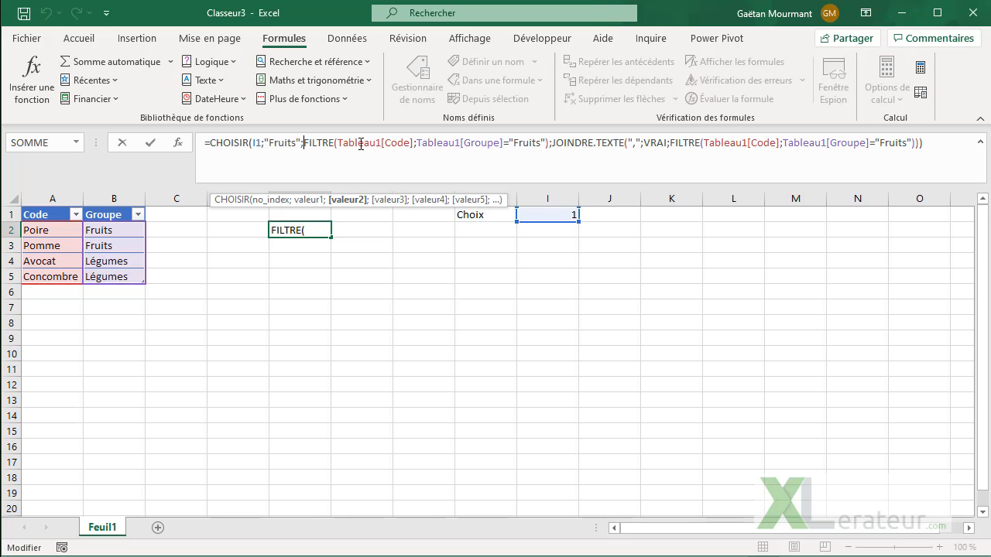
pyautogui.press('Escape')
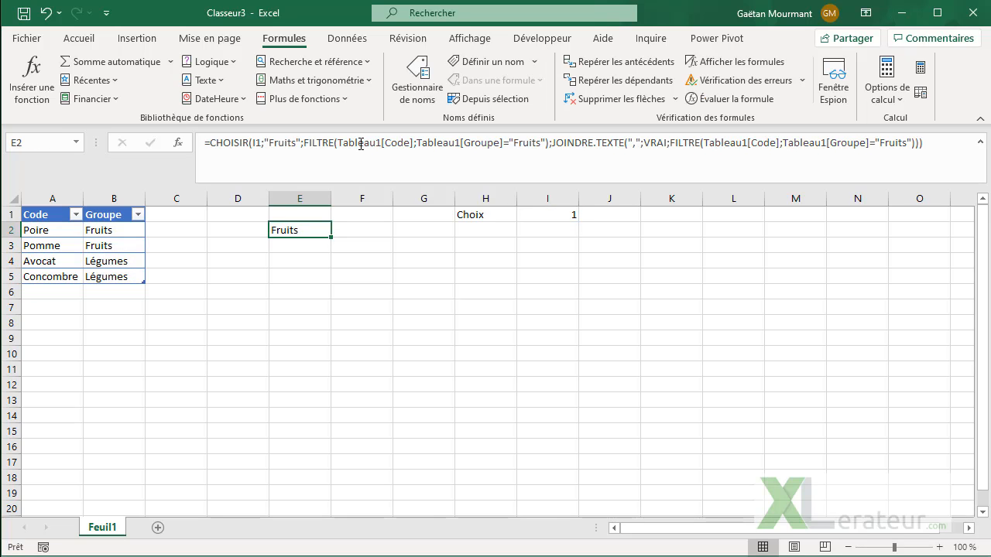
pyautogui.doubleClick(284, 141)
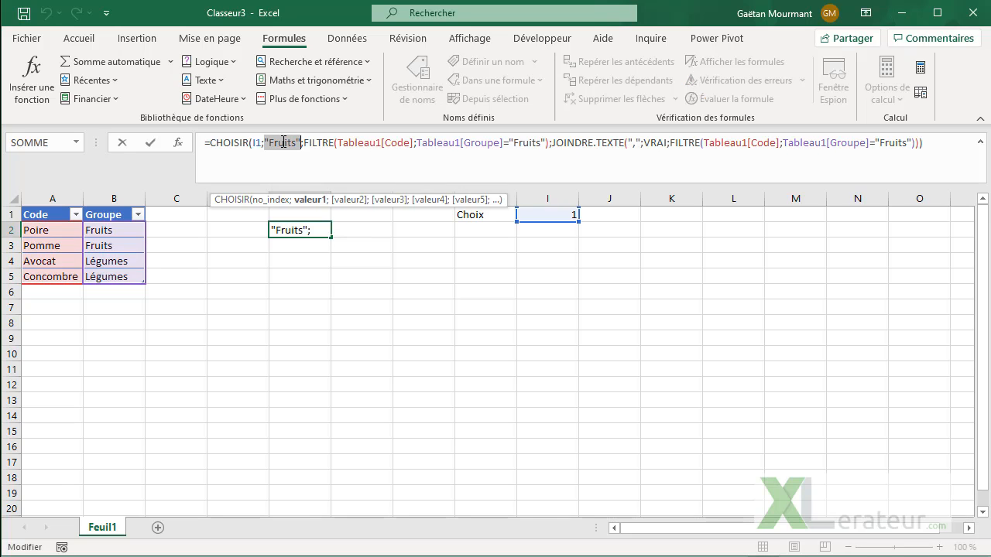
pyautogui.click(278, 142)
pyautogui.doubleClick(537, 144)
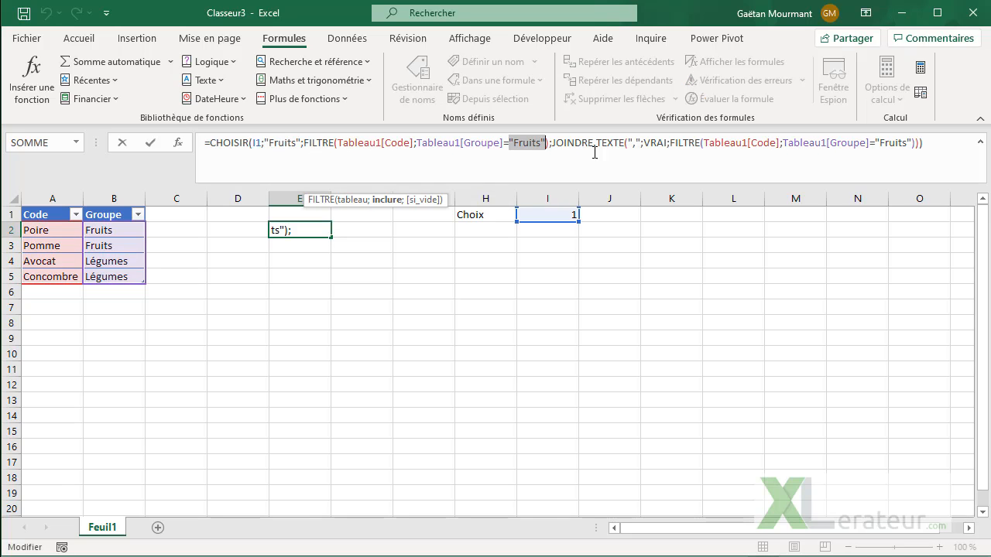
pyautogui.doubleClick(897, 142)
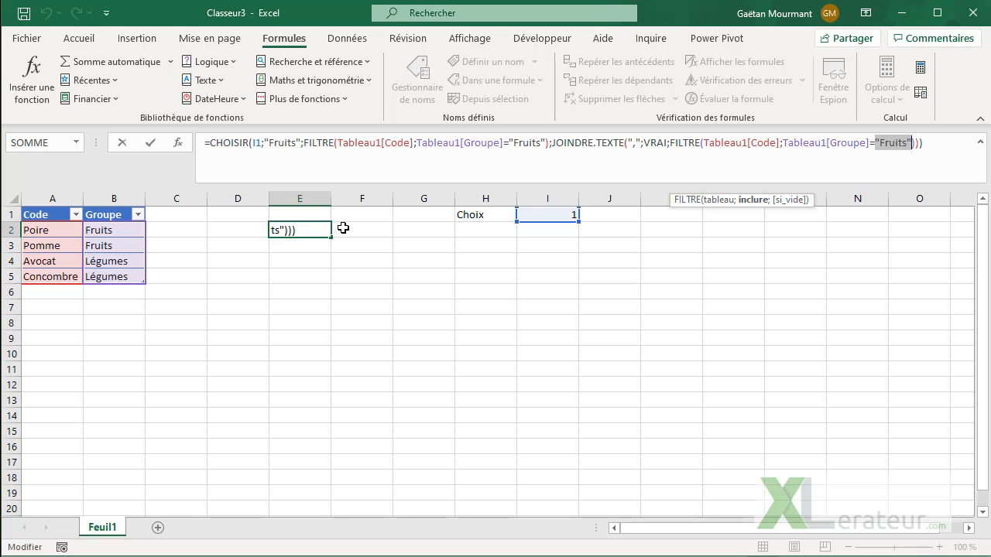
pyautogui.hotkey('ctrl', 'Return')
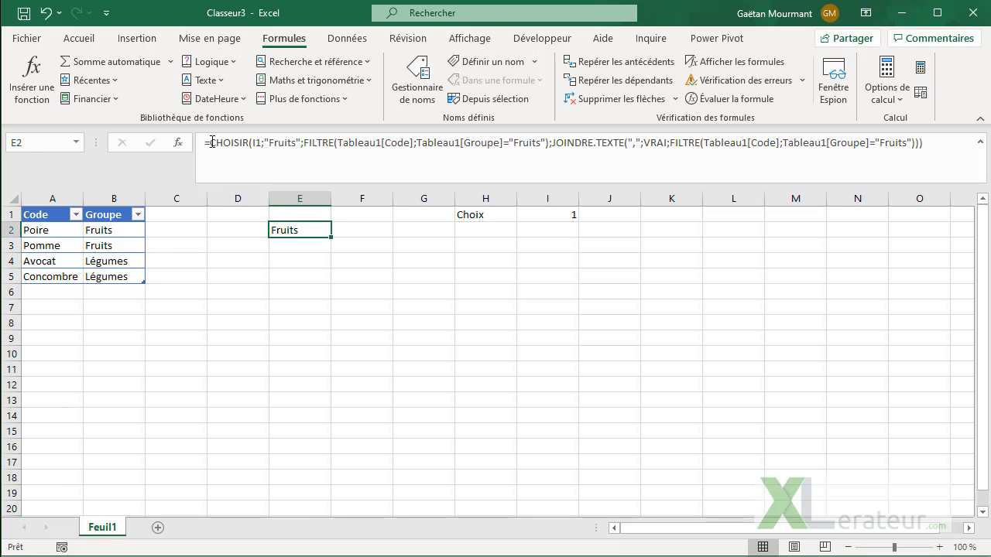
# Open a LET function before CHOISIR in the E2 formula, defining sGroupe as "Fruits" on its own line.
pyautogui.click(211, 143)
pyautogui.write('LET(')
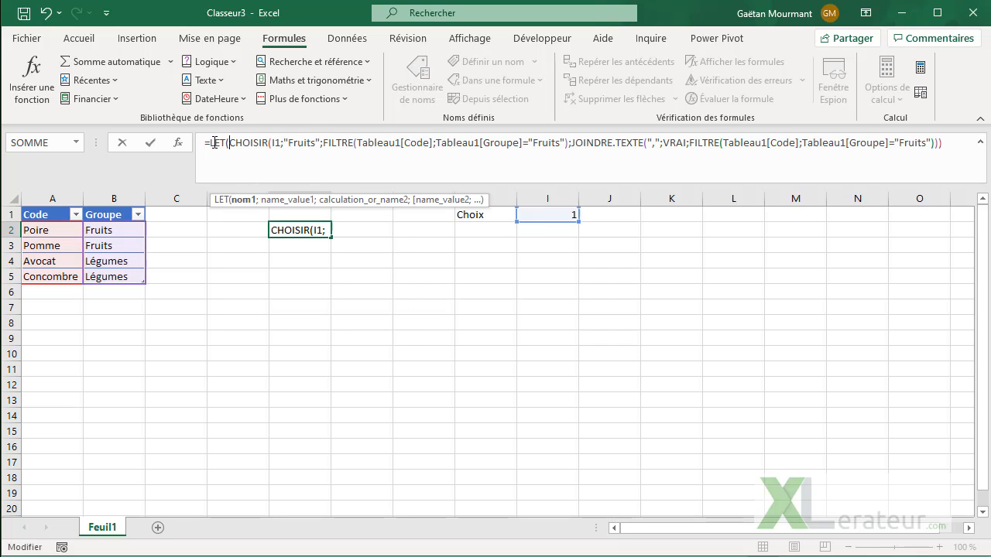
pyautogui.hotkey('alt', 'Return')
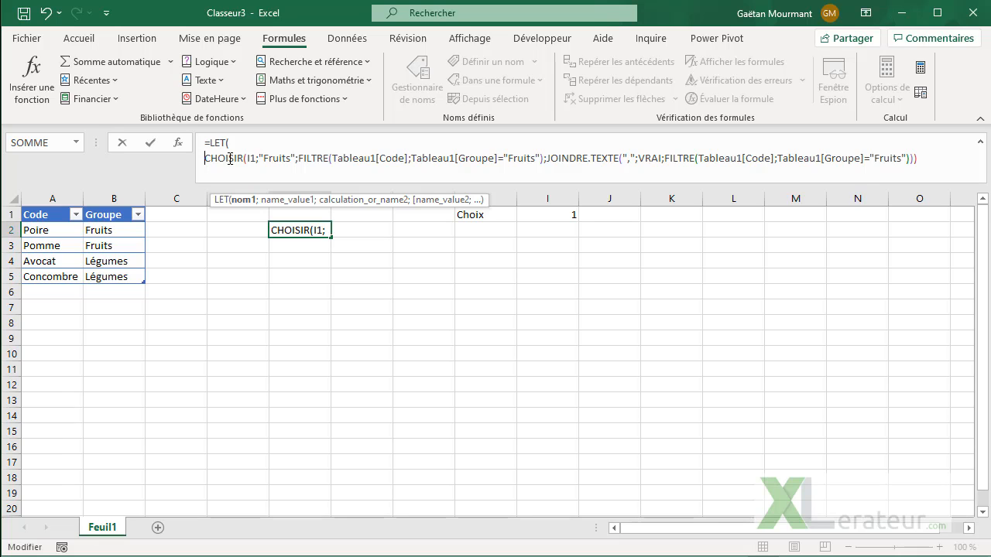
pyautogui.write('sGroupe')
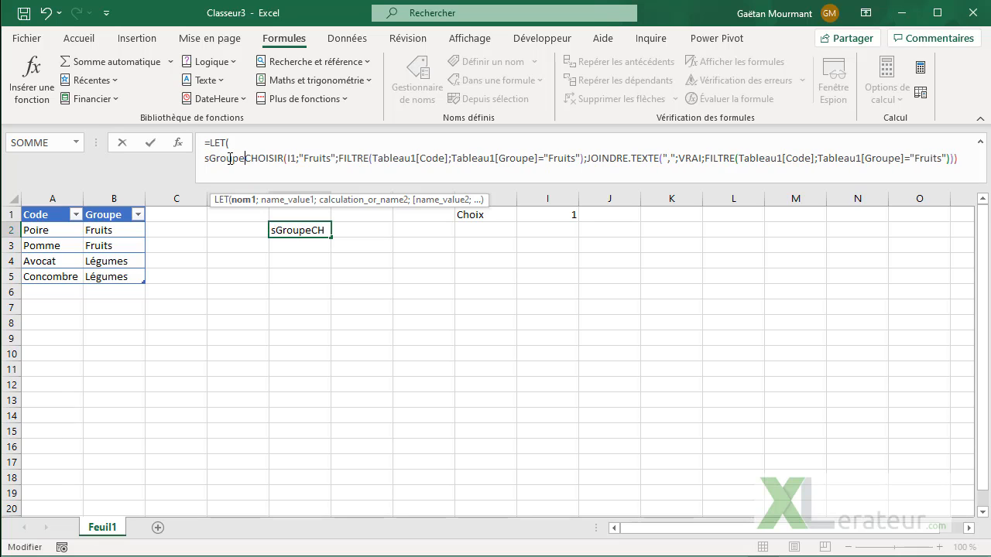
pyautogui.write(';"F')
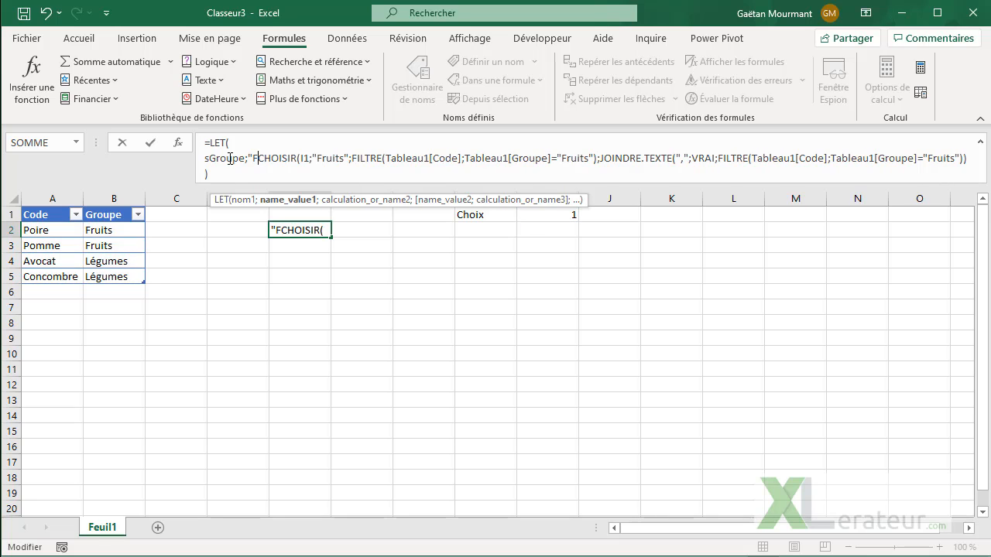
pyautogui.write('ruits";')
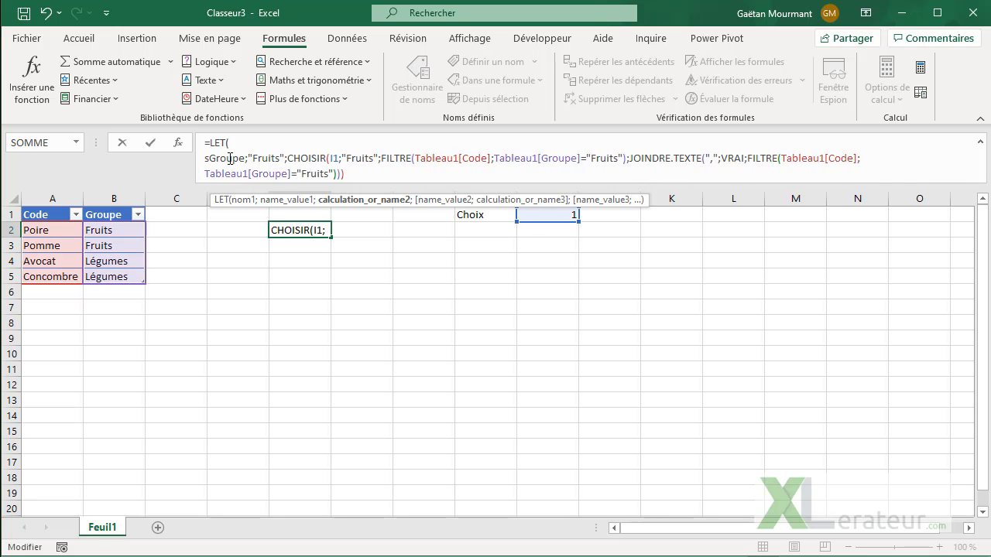
pyautogui.hotkey('alt', 'Return')
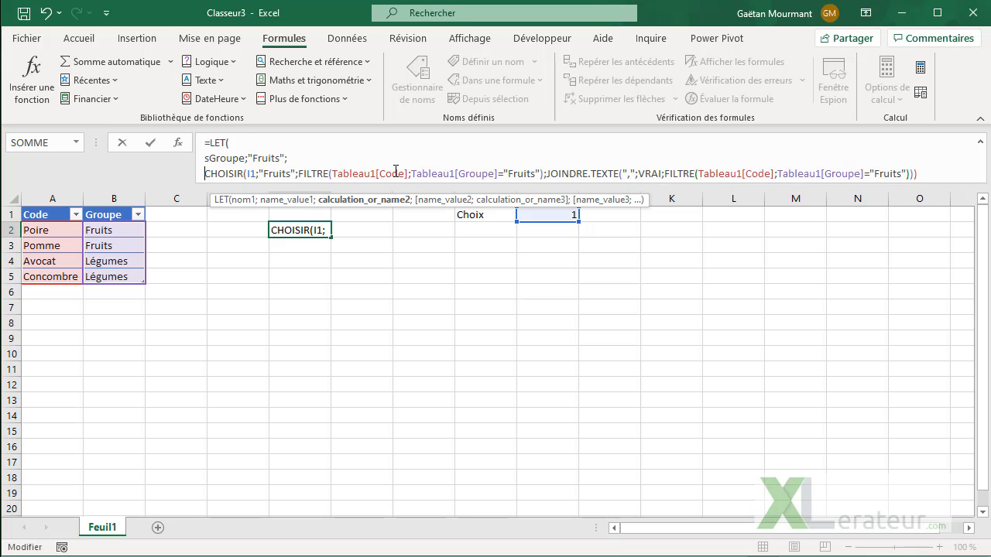
# Replace the three "Fruits" texts inside CHOISIR with sGroupe and confirm the formula with the suggested correction.
pyautogui.click(226, 157)
pyautogui.doubleClick(226, 157)
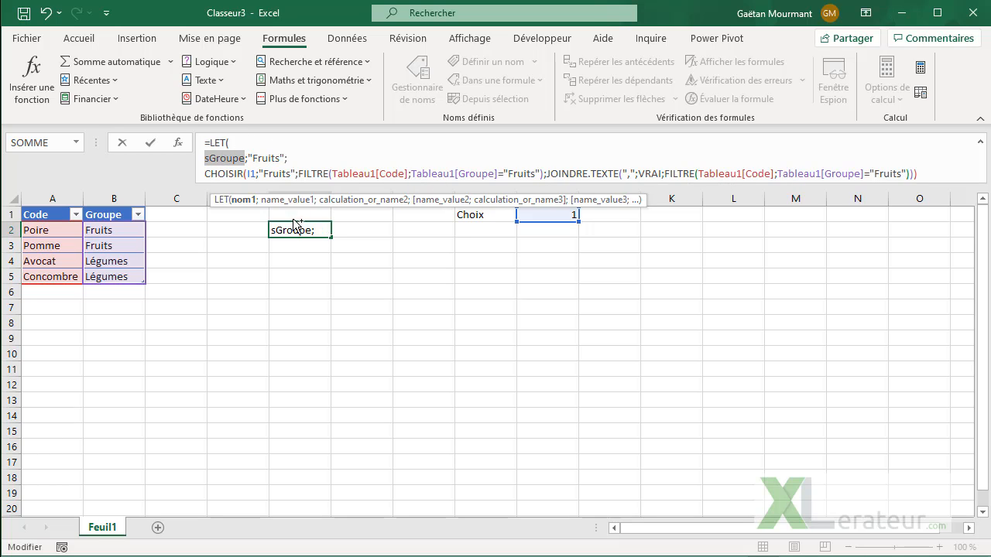
pyautogui.doubleClick(277, 173)
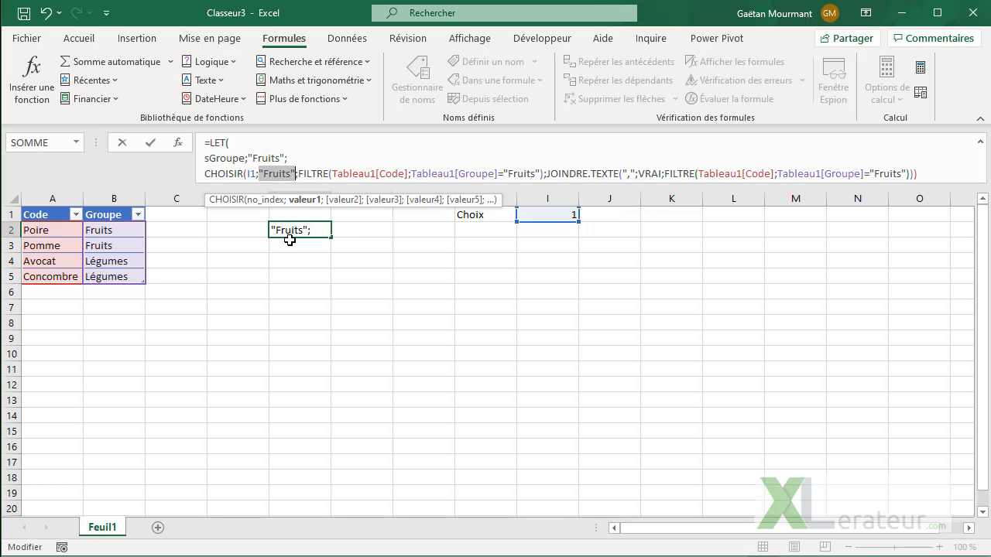
pyautogui.write('sGroupe')
pyautogui.click(524, 173)
pyautogui.doubleClick(523, 174)
pyautogui.write('sGroupe')
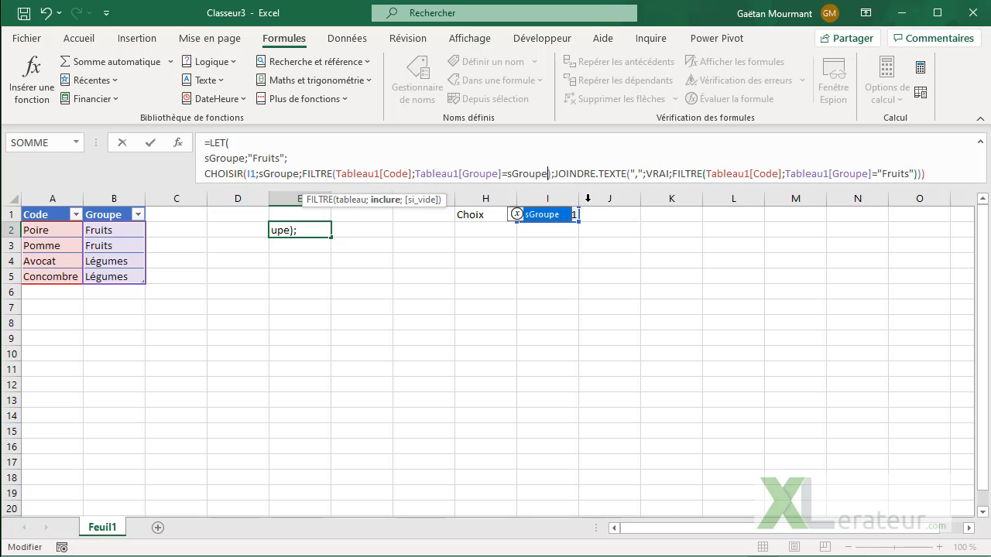
pyautogui.doubleClick(885, 173)
pyautogui.write('sGroupe')
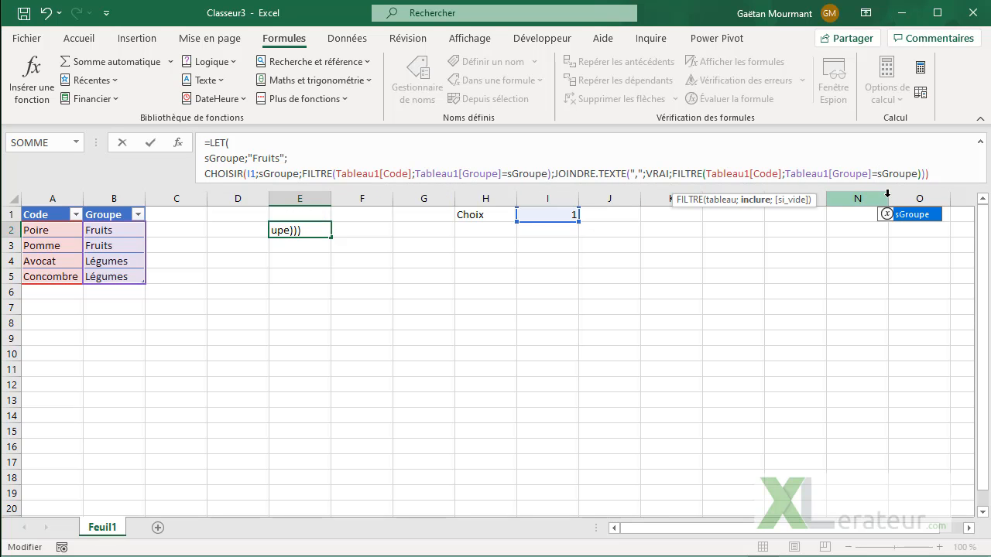
pyautogui.press('Return')
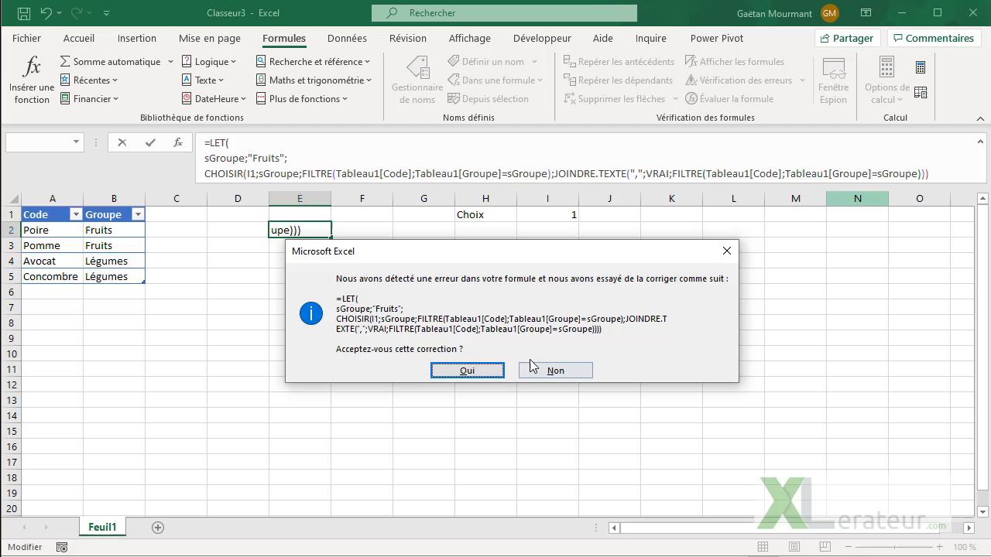
pyautogui.click(465, 370)
# Test the LET formula by setting the choice in I1 to 2, then to 3.
pyautogui.click(558, 215)
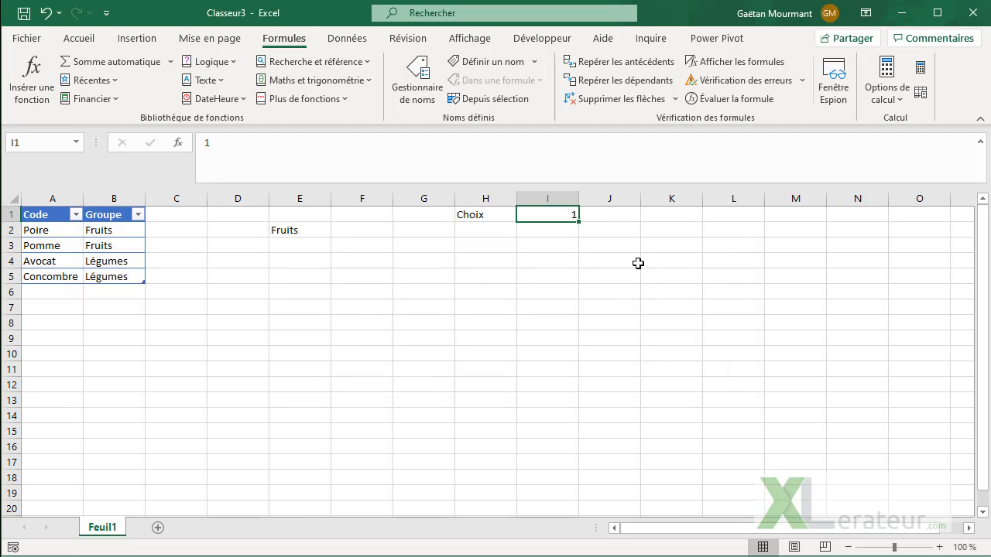
pyautogui.write('2')
pyautogui.hotkey('ctrl', 'Return')
pyautogui.write('3')
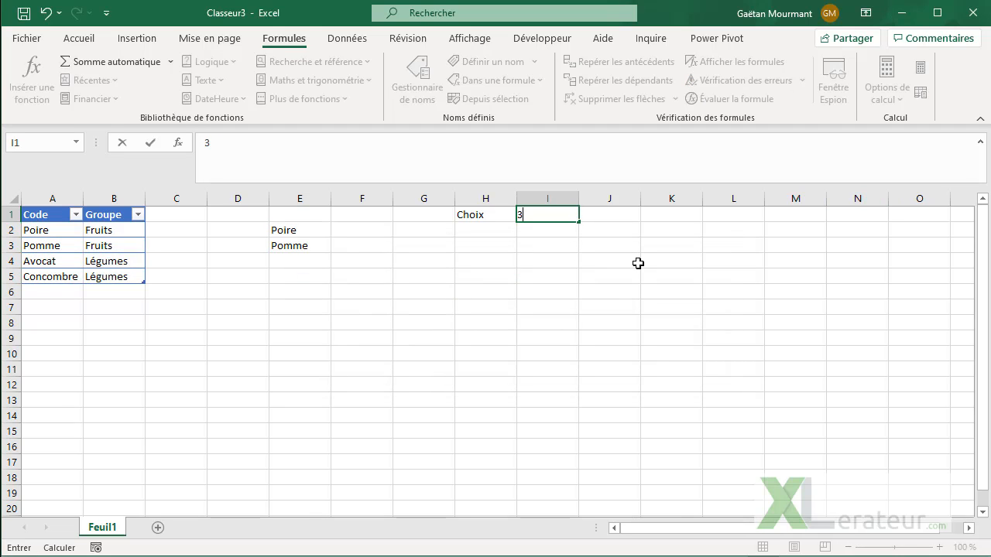
pyautogui.hotkey('ctrl', 'Return')
# Enlarge the formula bar for cell E2 and change the sGroupe value in its formula to "Légumes".
pyautogui.press('Down')
pyautogui.press('Left')
pyautogui.press('Left')
pyautogui.press('Left')
pyautogui.press('Left')
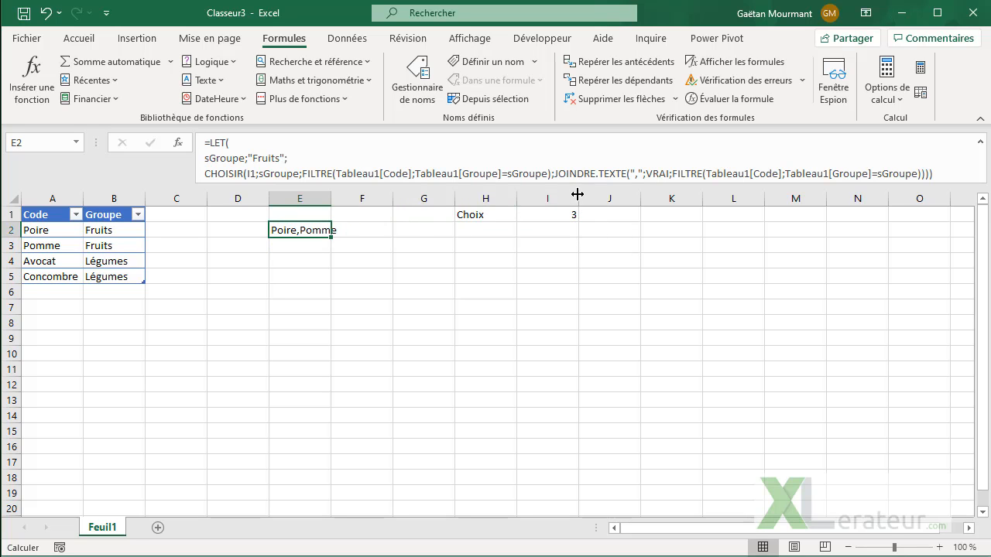
pyautogui.moveTo(570, 195); pyautogui.dragTo(570, 209)
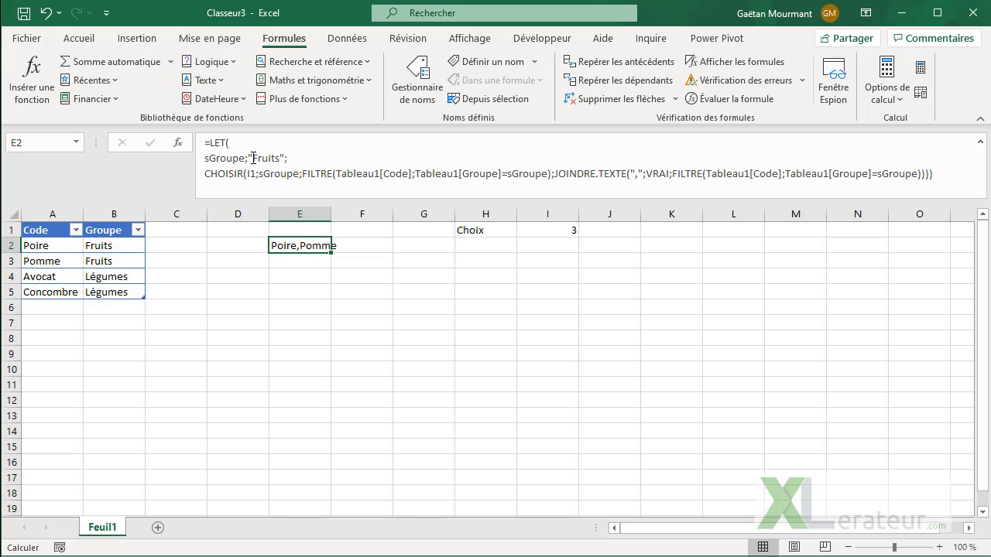
pyautogui.moveTo(257, 159); pyautogui.dragTo(281, 158)
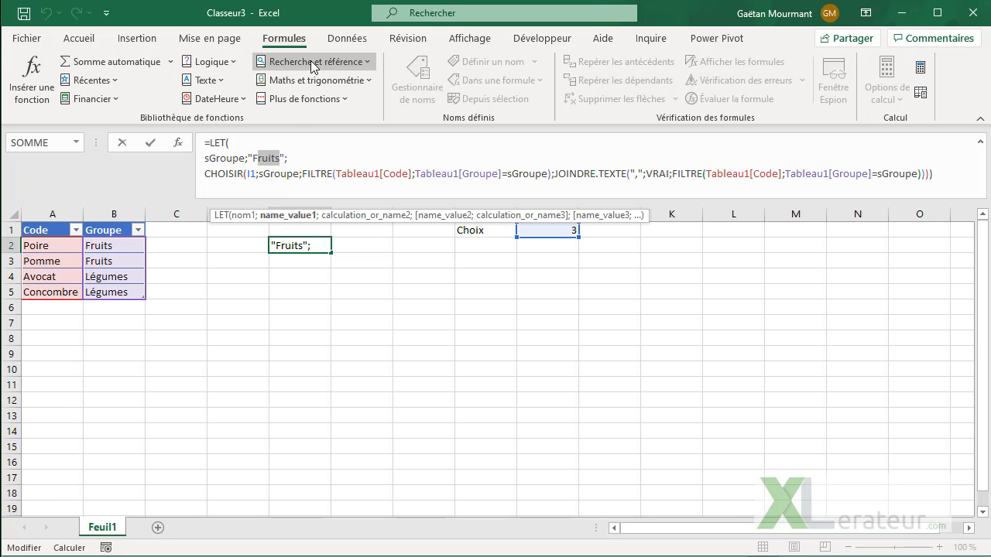
pyautogui.press('BackSpace')
pyautogui.press('BackSpace')
pyautogui.write('Légumes')
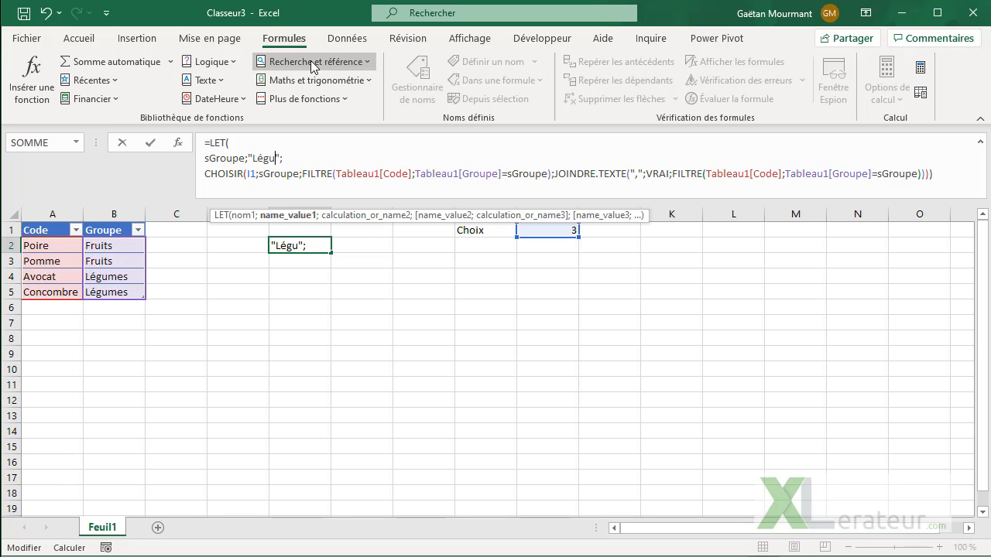
pyautogui.press('Return')
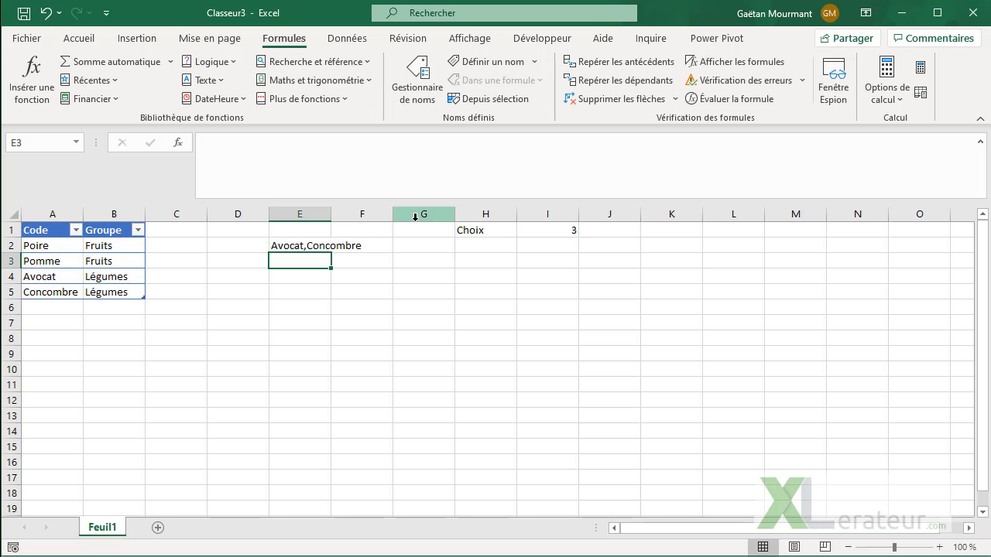
# Define a second LET variable arrFiltre in E2 on a new line as FILTRE(Tableau1[Code];Tableau1[Groupe]=sGroupe), followed by a separator.
pyautogui.click(296, 245)
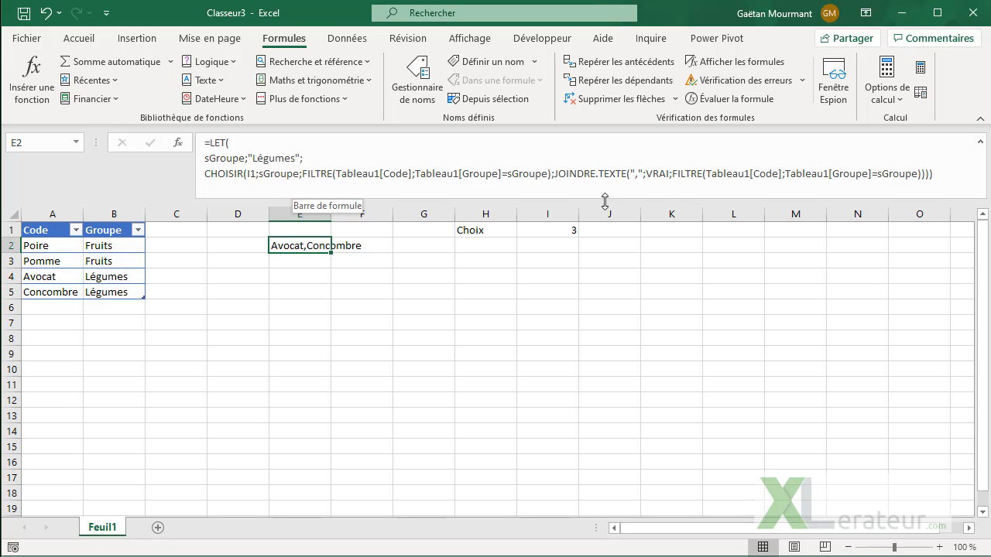
pyautogui.moveTo(673, 173); pyautogui.dragTo(888, 173)
pyautogui.moveTo(302, 173); pyautogui.dragTo(552, 176)
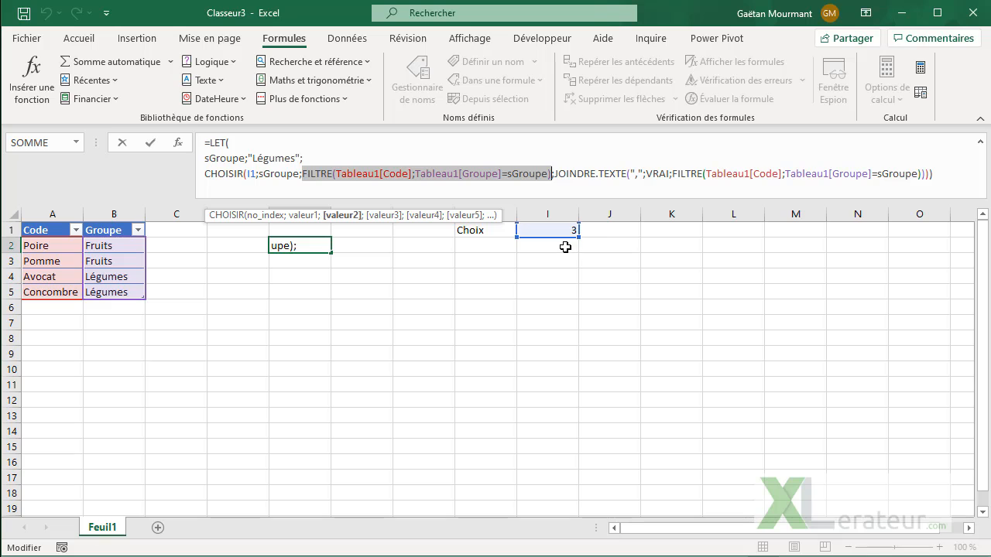
pyautogui.click(338, 158)
pyautogui.hotkey('alt', 'Return')
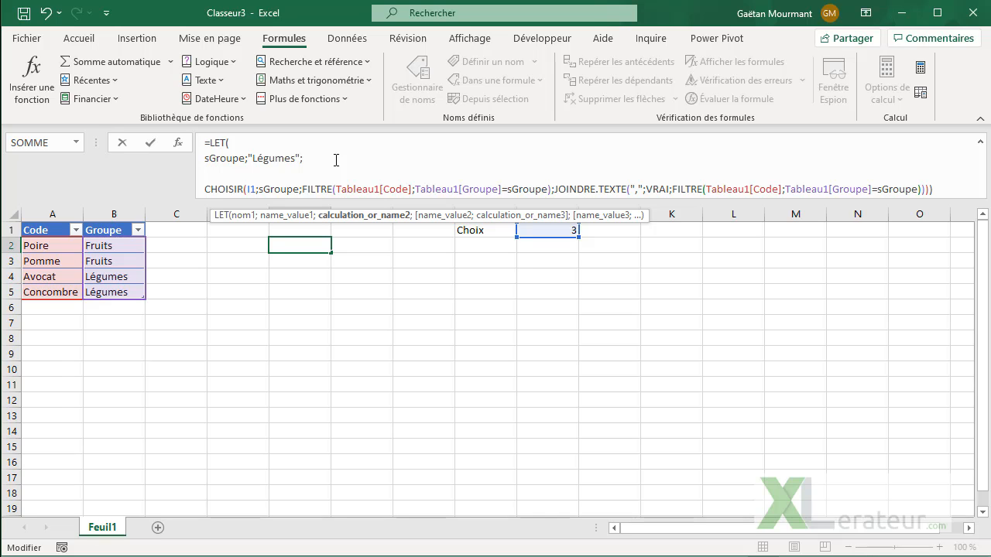
pyautogui.write('arr')
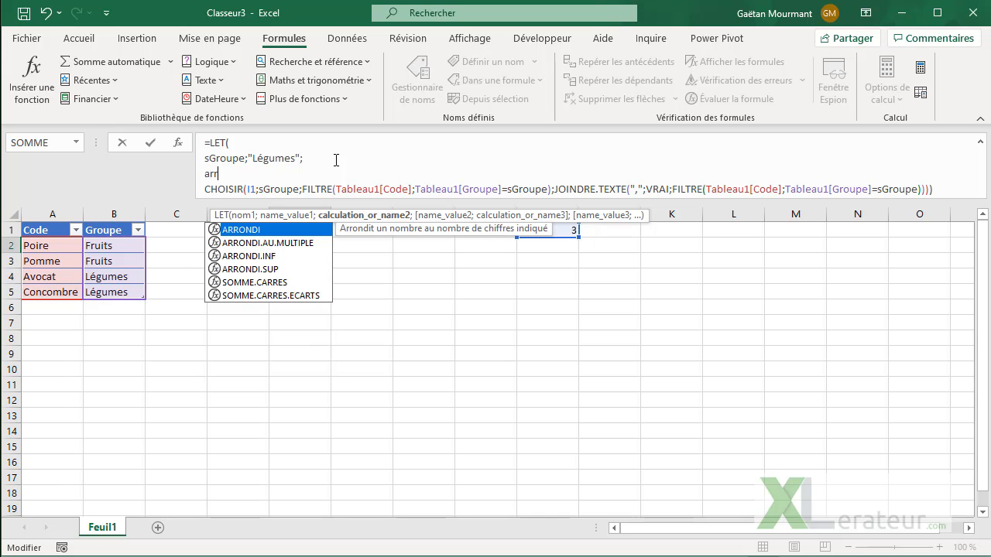
pyautogui.write('Filtre')
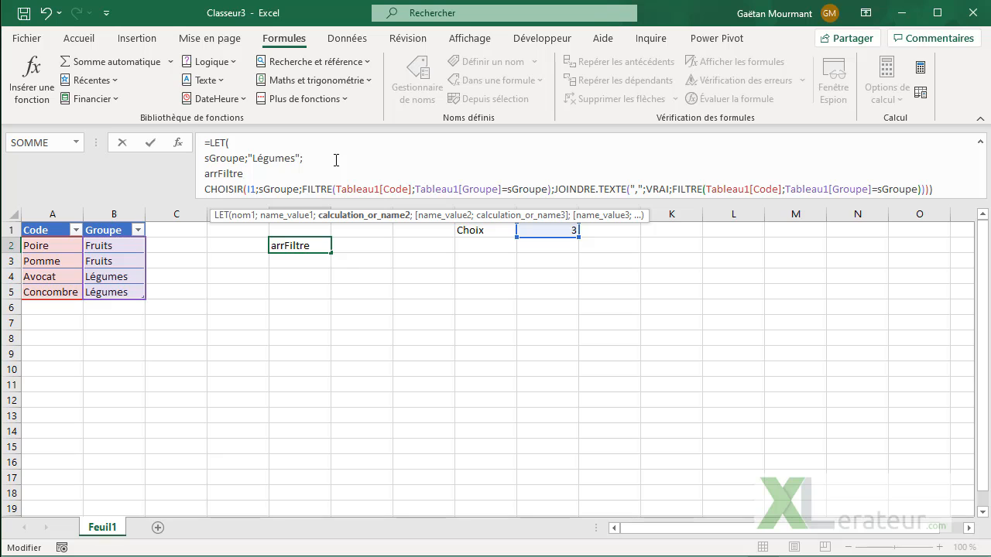
pyautogui.write(';FILTRE(Tableau1[Code];Tableau1[Groupe]=sGroupe)')
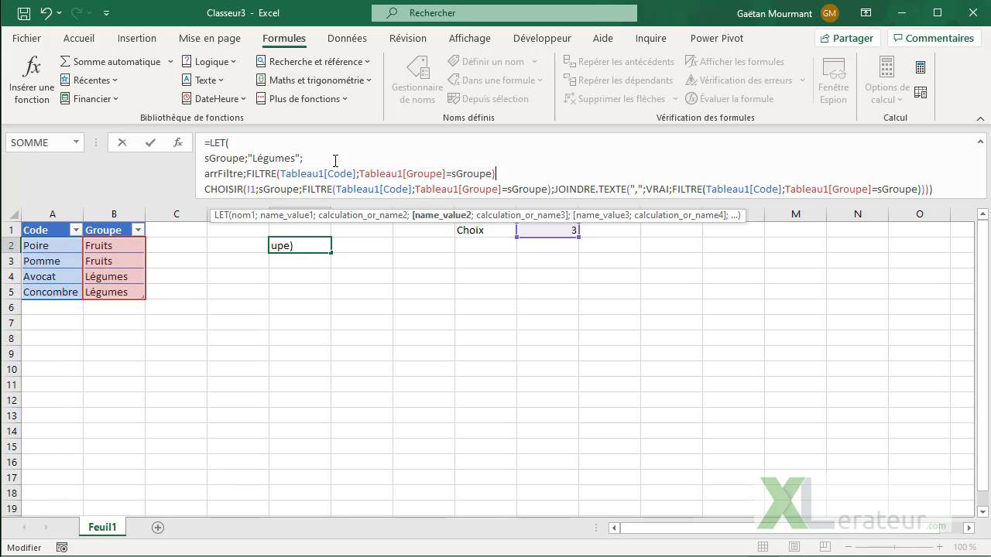
pyautogui.write(';')
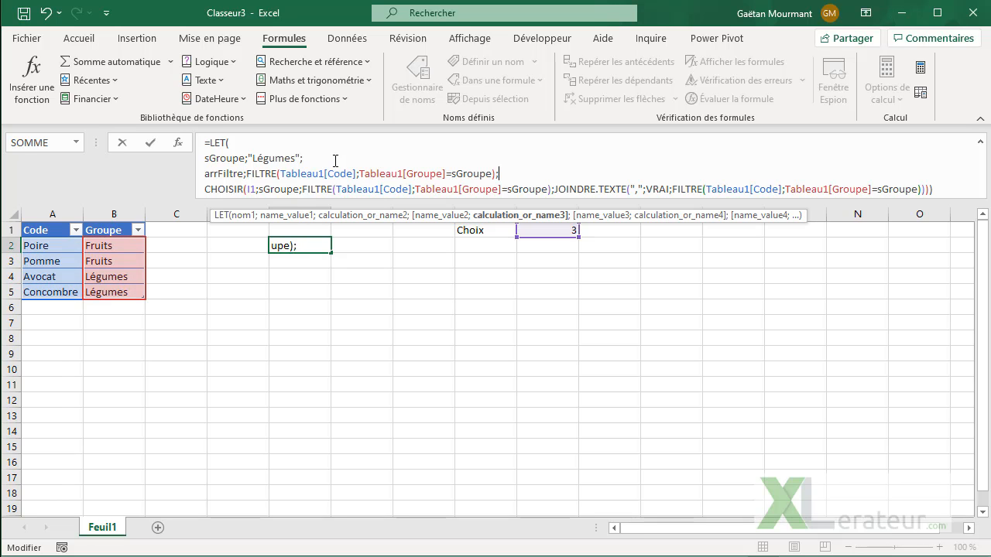
# Replace both FILTRE expressions inside CHOISIR with arrFiltre and confirm the E2 formula.
pyautogui.doubleClick(229, 172)
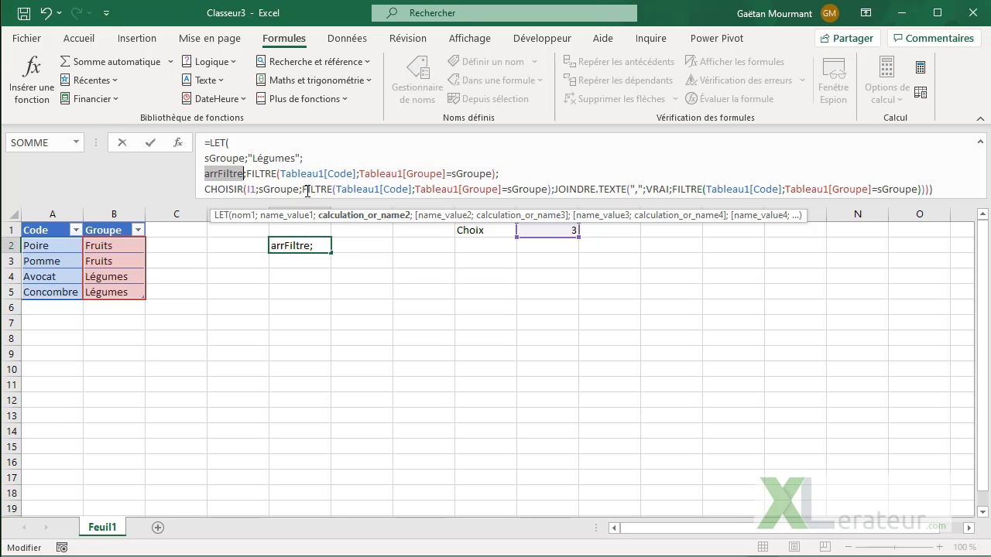
pyautogui.moveTo(304, 188); pyautogui.dragTo(553, 186)
pyautogui.write('arrFiltre')
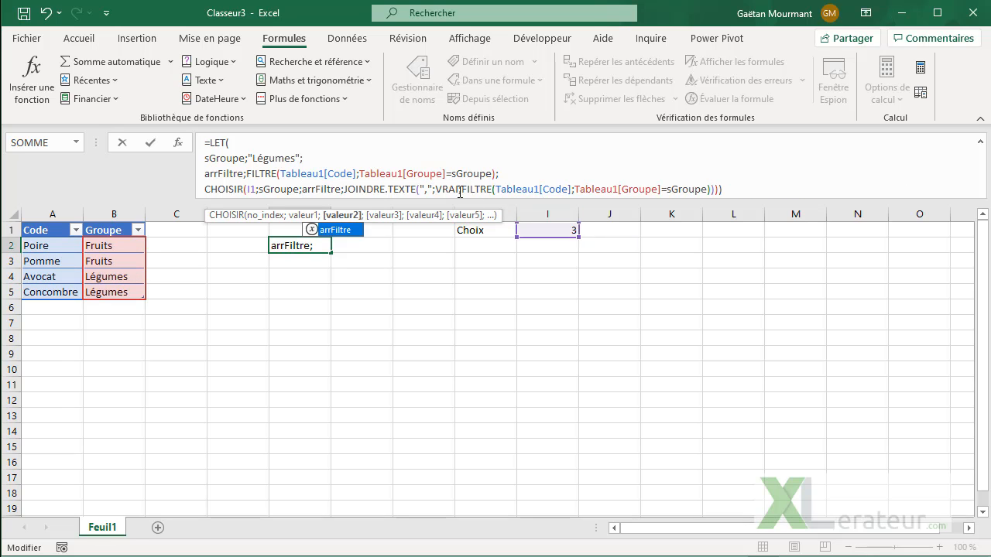
pyautogui.moveTo(462, 189); pyautogui.dragTo(709, 192)
pyautogui.write('arrFiltre')
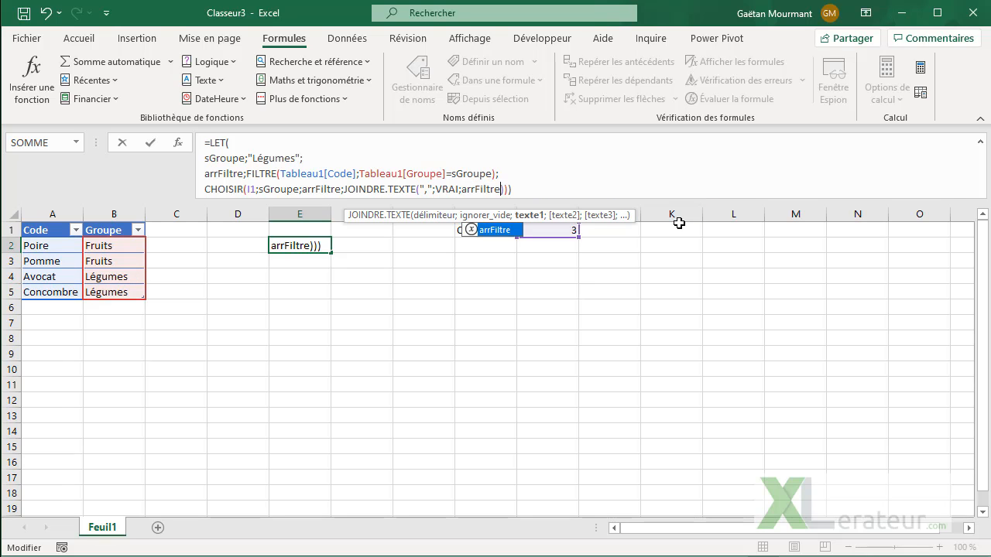
pyautogui.press('Return')
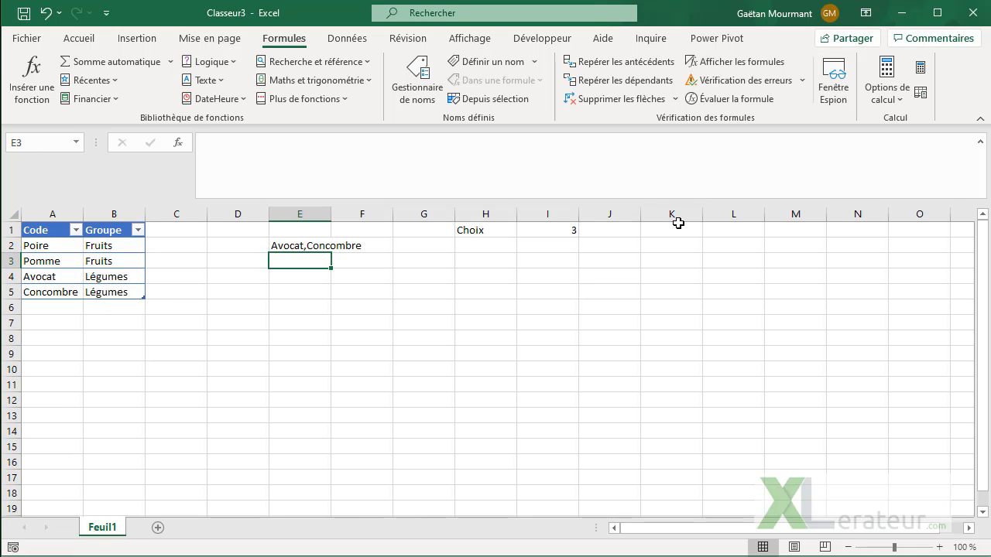
# Test the LET formula by setting the choice in I1 to 1, then 2, then 3.
pyautogui.click(556, 232)
pyautogui.write('1')
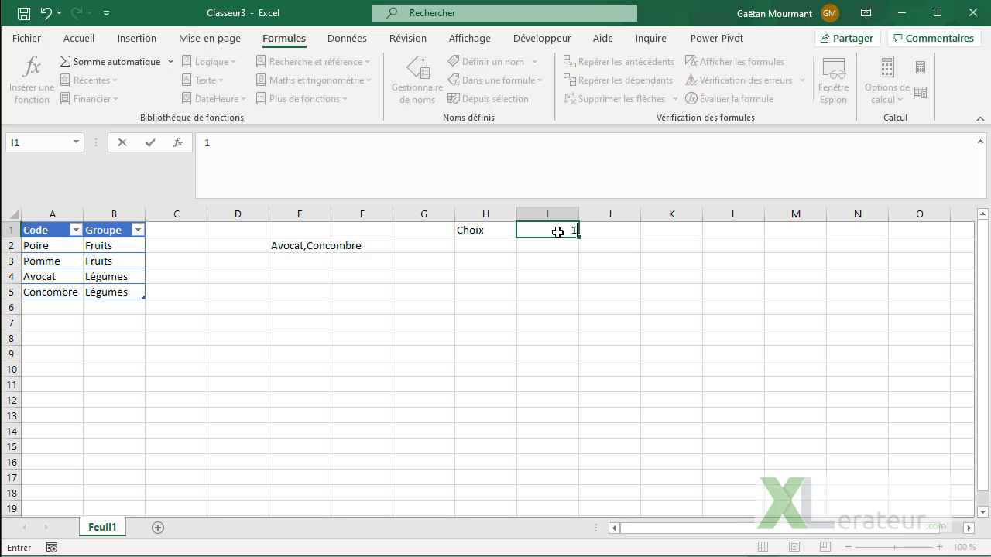
pyautogui.press('Return')
pyautogui.click(558, 233)
pyautogui.write('2')
pyautogui.press('Return')
pyautogui.click(558, 232)
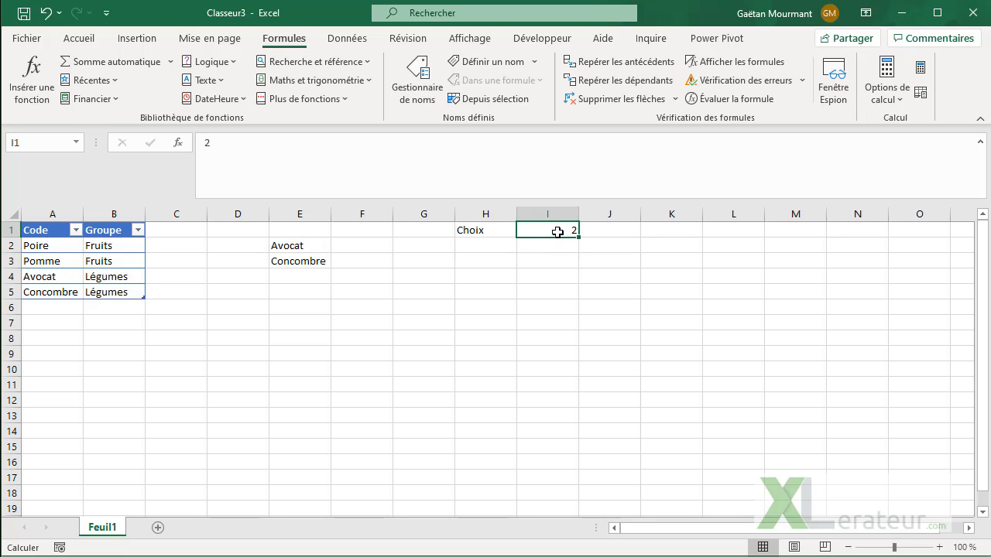
pyautogui.write('3')
pyautogui.press('Return')
# Reformat the E2 formula so that sGroupe, arrFiltre and JOINDRE.TEXTE each sit on their own indented line inside CHOISIR.
pyautogui.click(558, 232)
pyautogui.press('Down')
pyautogui.press('Left')
pyautogui.press('Left')
pyautogui.press('Left')
pyautogui.press('Left')
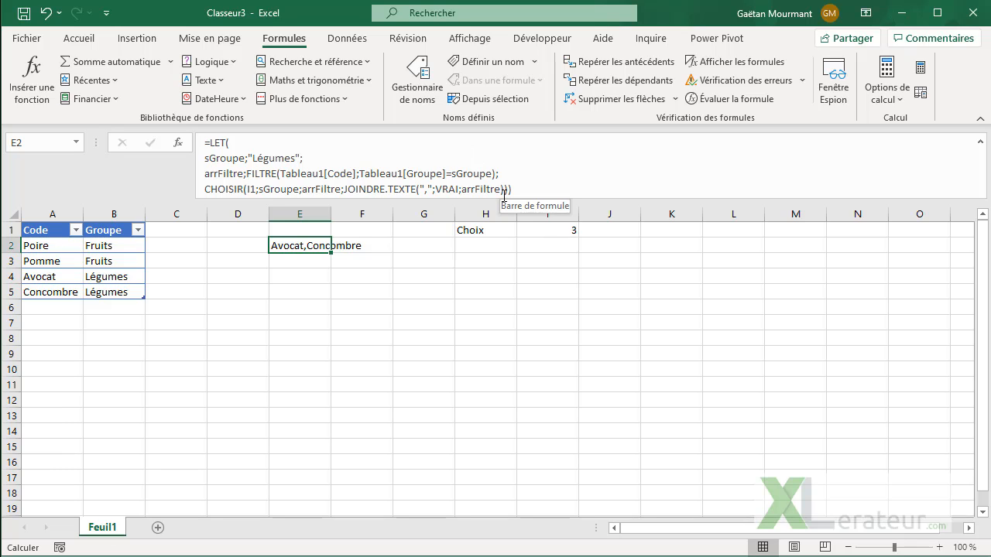
pyautogui.moveTo(494, 214); pyautogui.dragTo(494, 229)
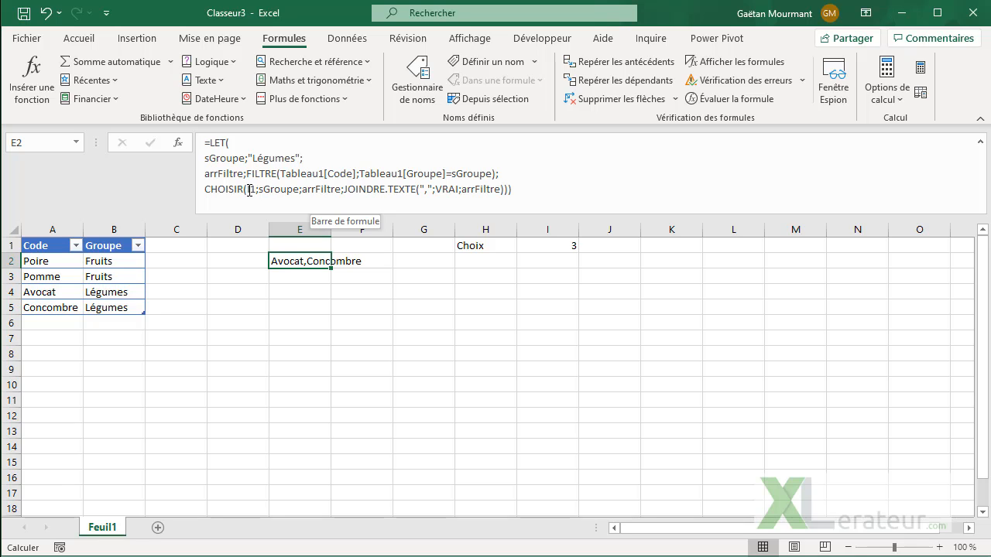
pyautogui.click(264, 190)
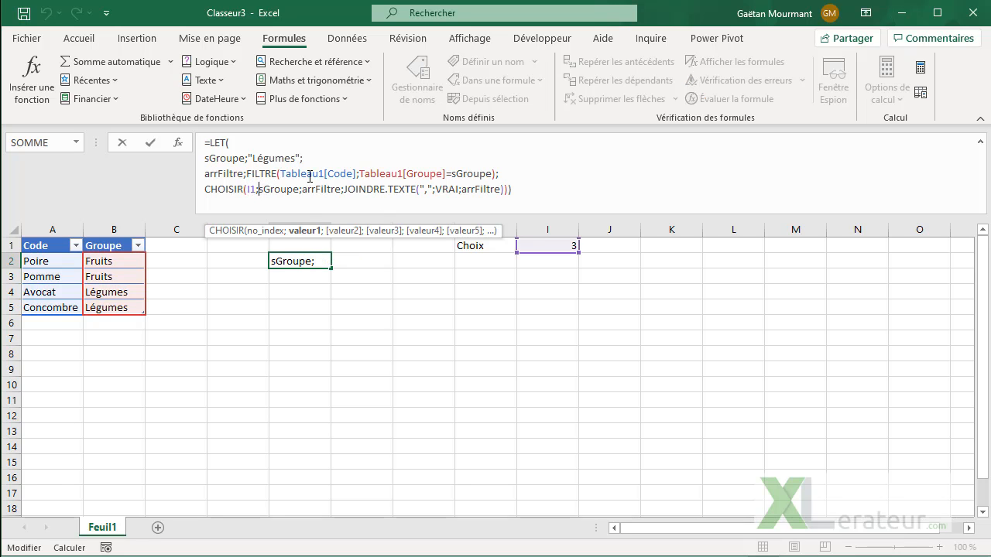
pyautogui.hotkey('alt', 'Return')
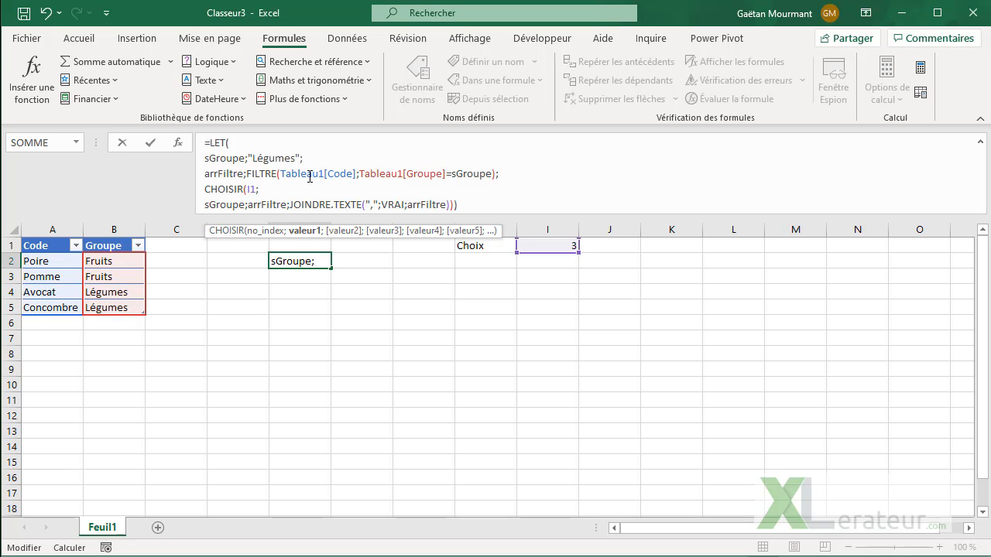
pyautogui.hotkey('ctrl', 'Right')
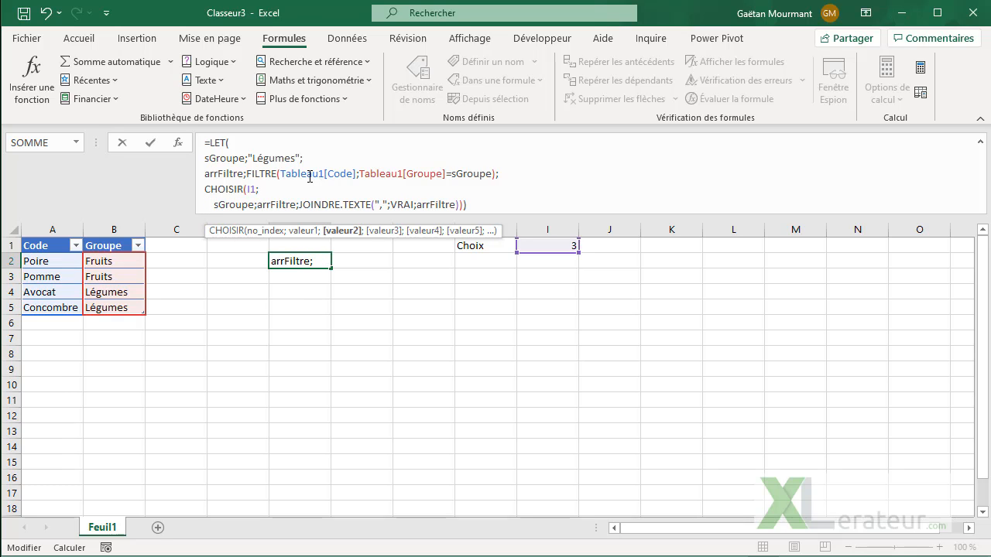
pyautogui.hotkey('alt', 'Return')
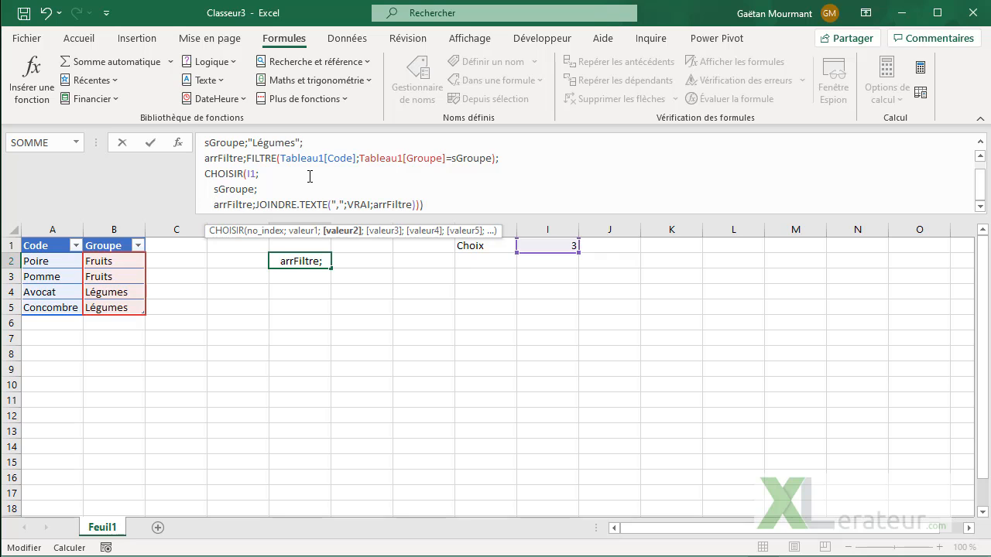
pyautogui.hotkey('ctrl', 'Right')
pyautogui.hotkey('ctrl', 'Right')
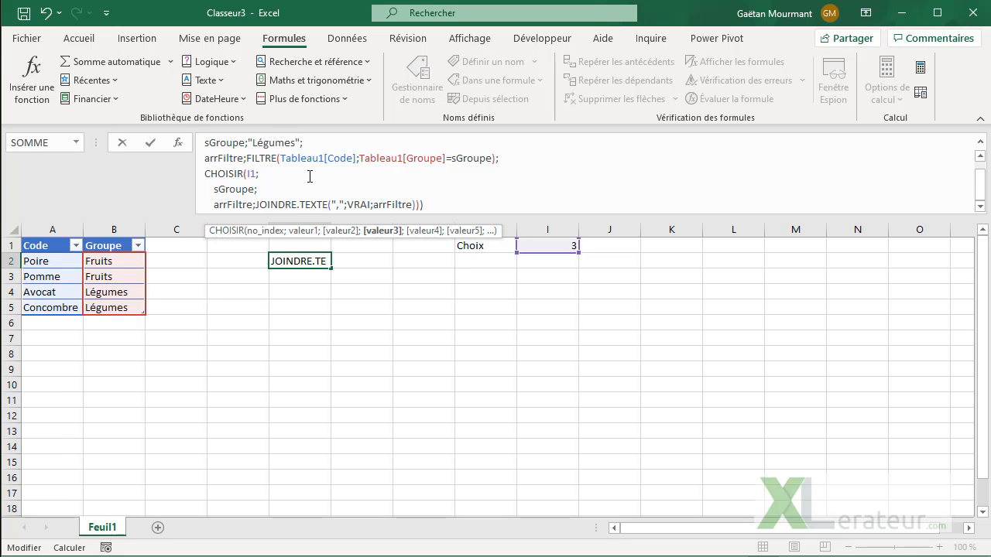
pyautogui.hotkey('alt', 'Return')
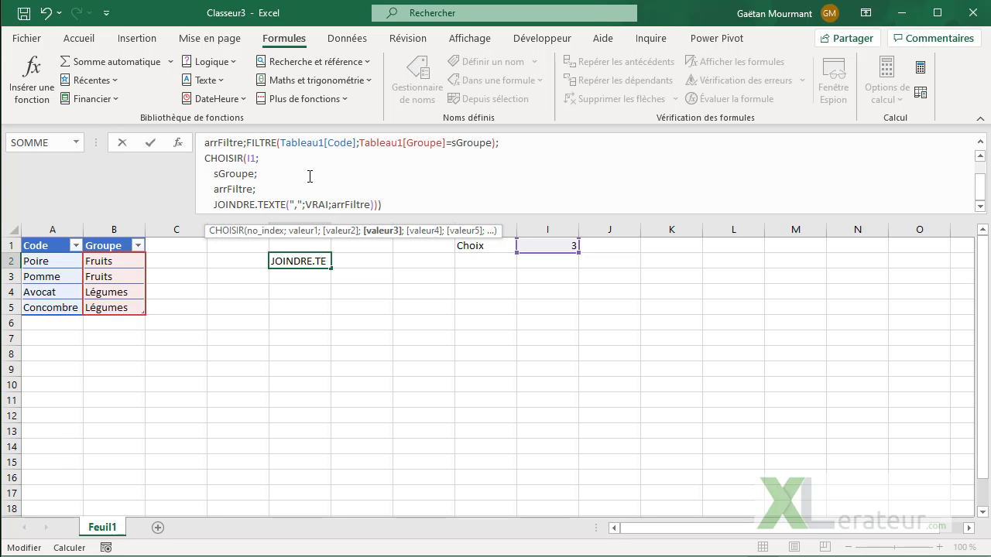
pyautogui.hotkey('ctrl', 'Return')
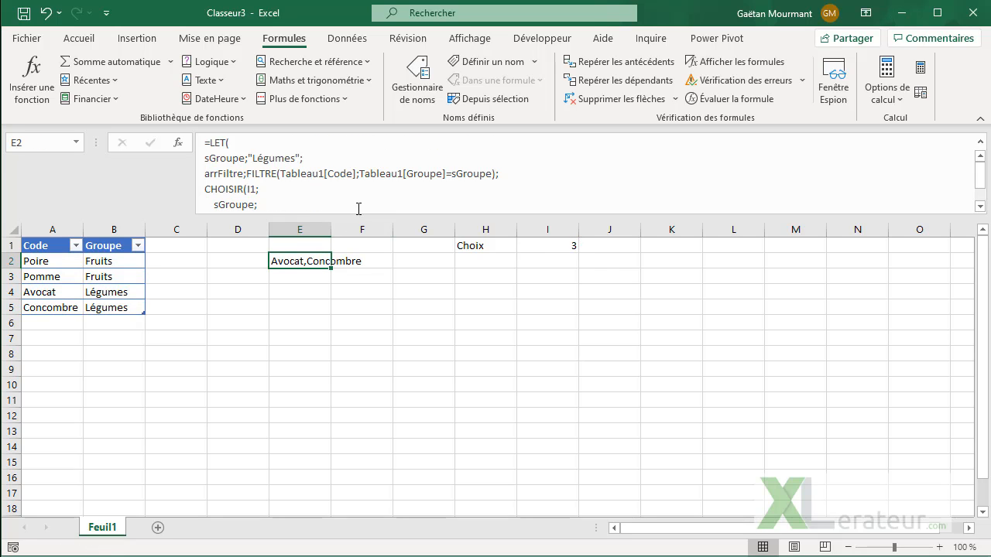
# Glance at the LET-FILTRE.xlsm workbook, return to Classeur3 and enlarge the formula bar to fit the whole E2 formula.
pyautogui.hotkey('ctrl', 'Tab')
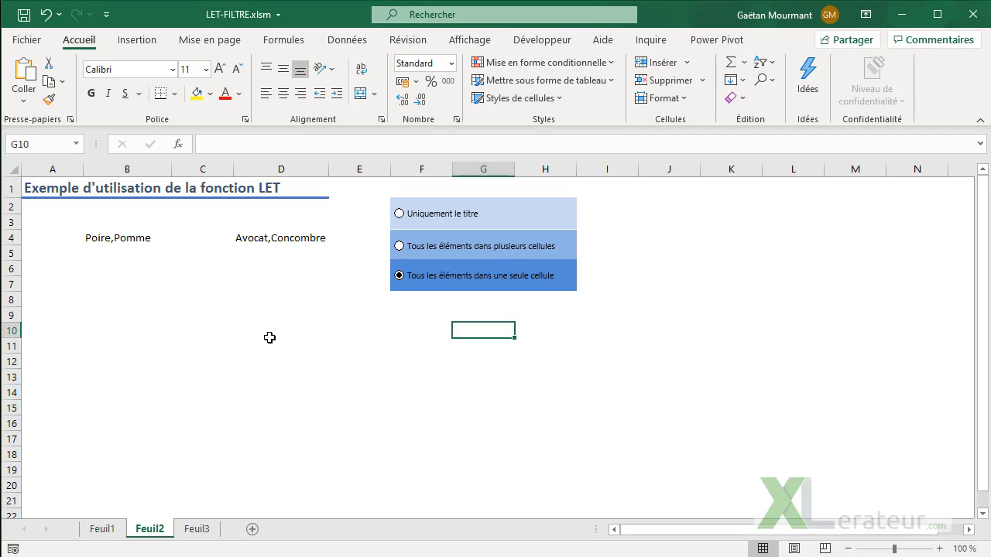
pyautogui.hotkey('ctrl', 'Tab')
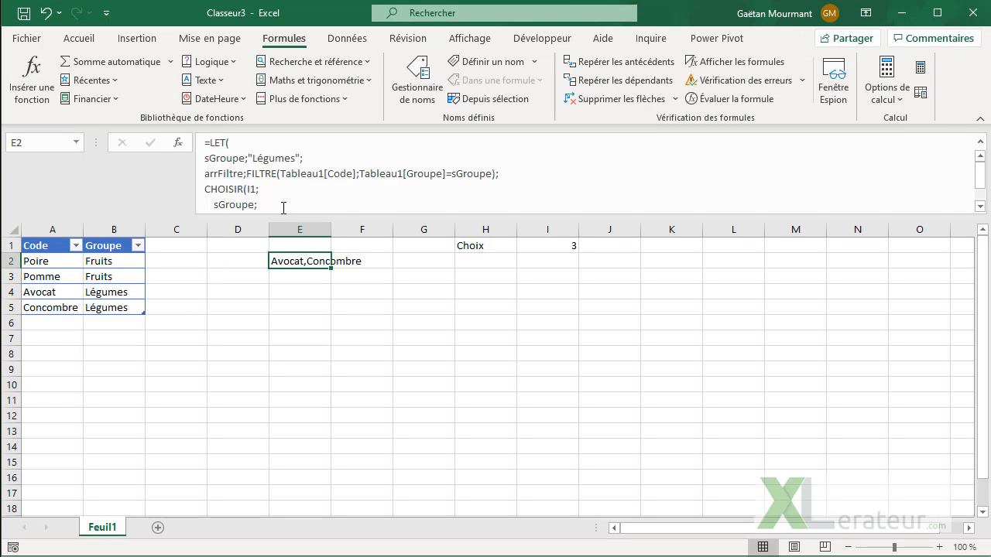
pyautogui.click(283, 208)
pyautogui.moveTo(284, 217); pyautogui.dragTo(291, 267)
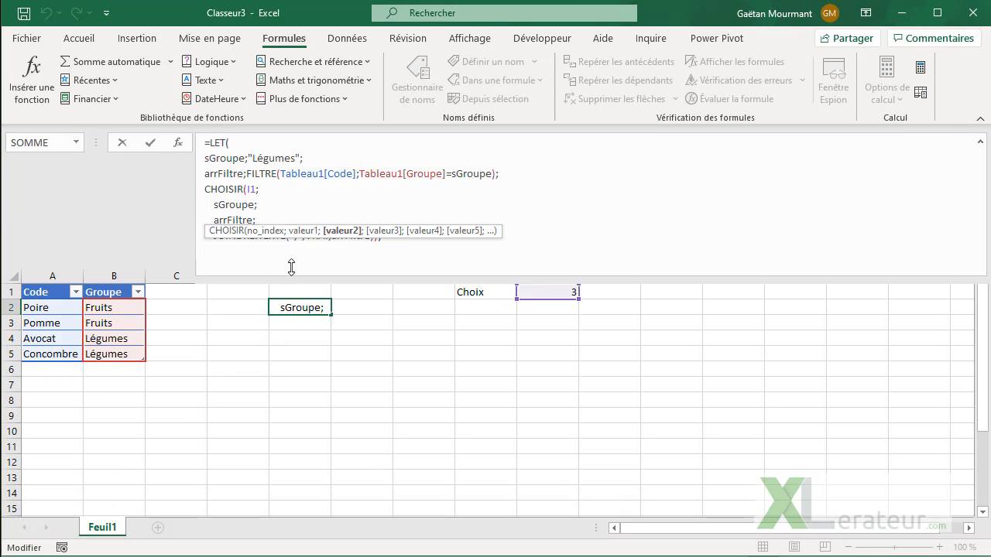
pyautogui.click(415, 252)
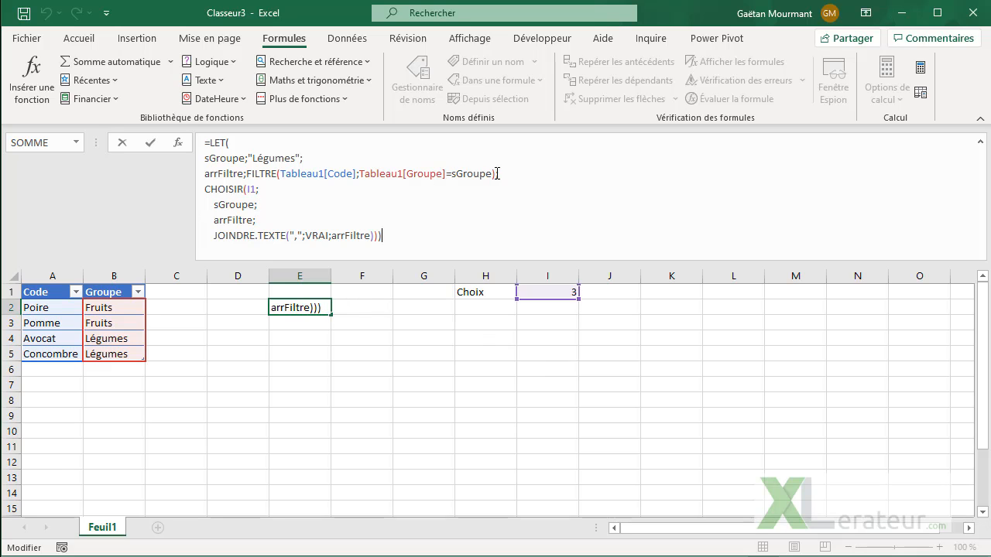
# Examine where the E2 formula defines and uses sGroupe and arrFiltre, and its final CHOISIR calculation.
pyautogui.moveTo(498, 174); pyautogui.dragTo(248, 175)
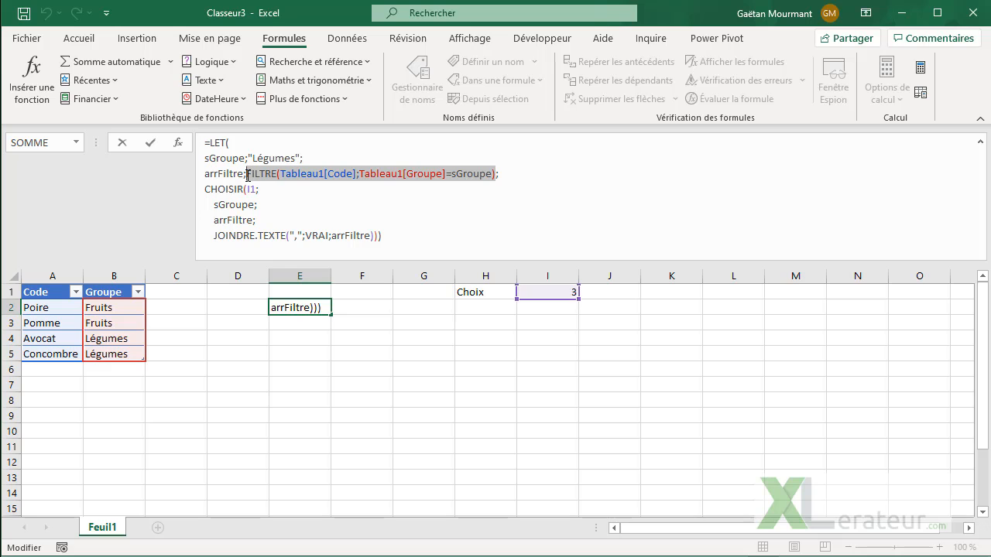
pyautogui.doubleClick(352, 235)
pyautogui.doubleClick(226, 221)
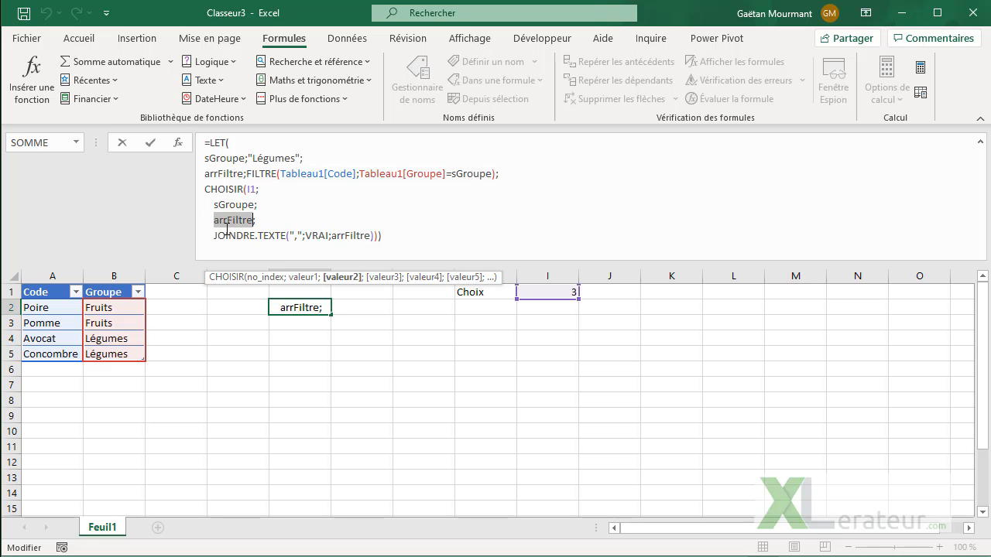
pyautogui.doubleClick(218, 159)
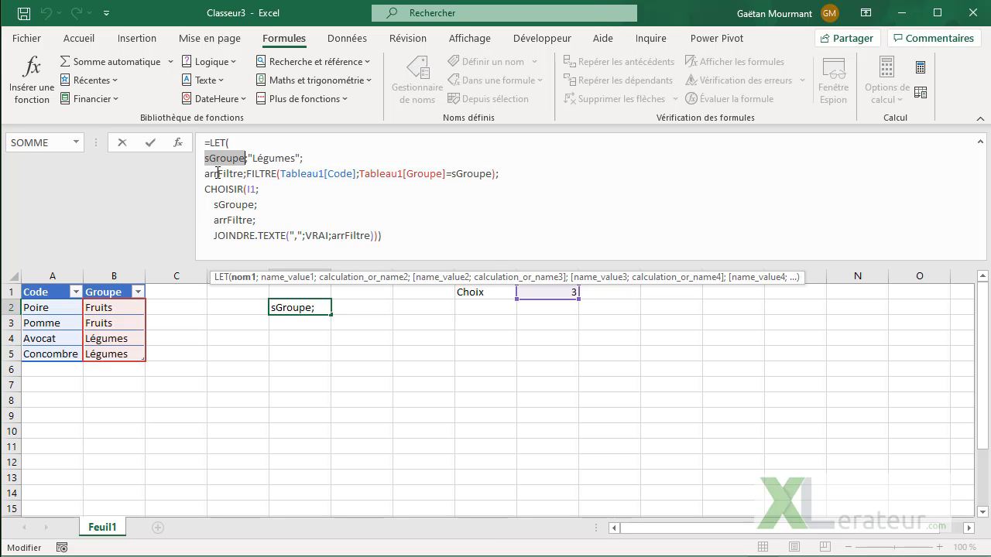
pyautogui.doubleClick(232, 203)
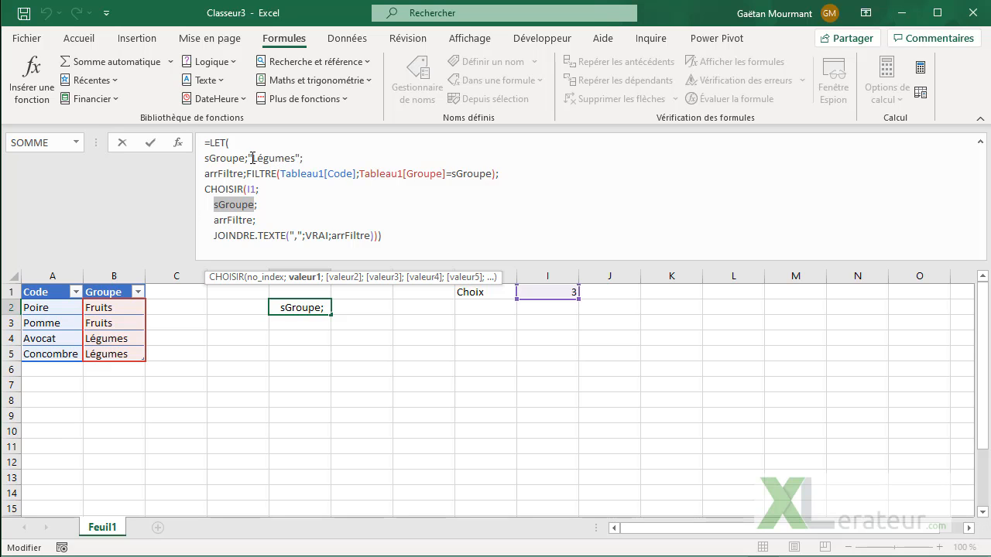
pyautogui.moveTo(253, 158)
pyautogui.mouseDown()
pyautogui.moveTo(300, 158)
pyautogui.moveTo(257, 155)
pyautogui.mouseUp()
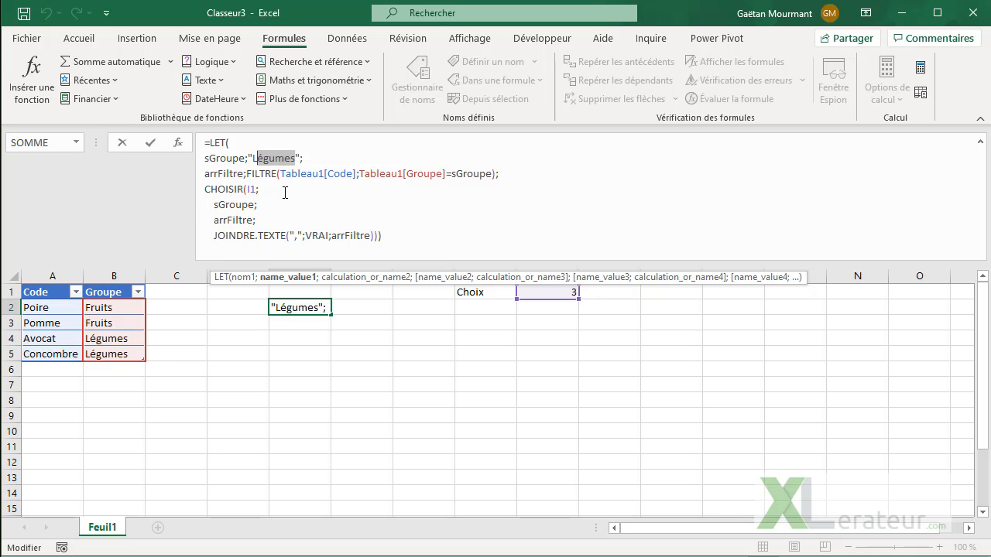
pyautogui.doubleClick(214, 159)
pyautogui.doubleClick(216, 175)
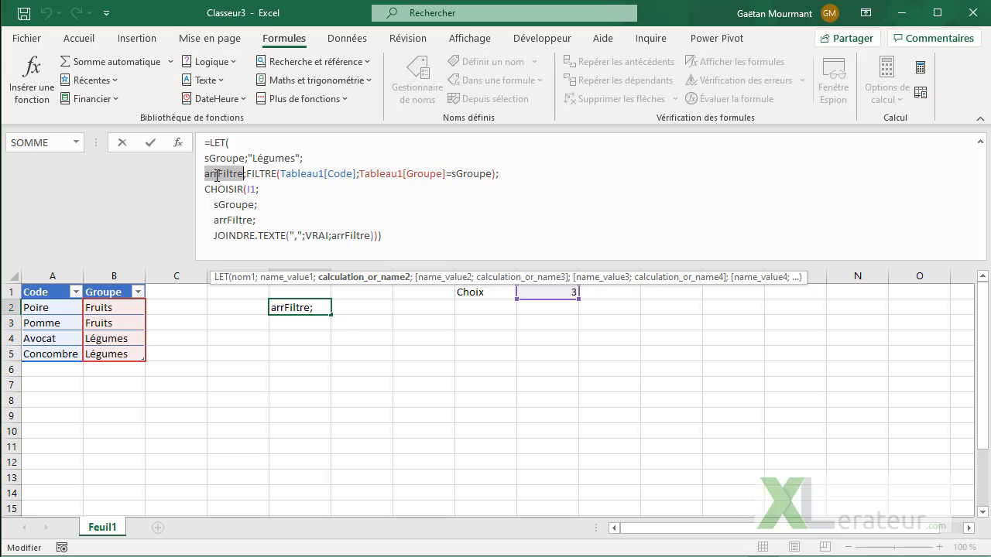
pyautogui.moveTo(205, 188); pyautogui.dragTo(374, 241)
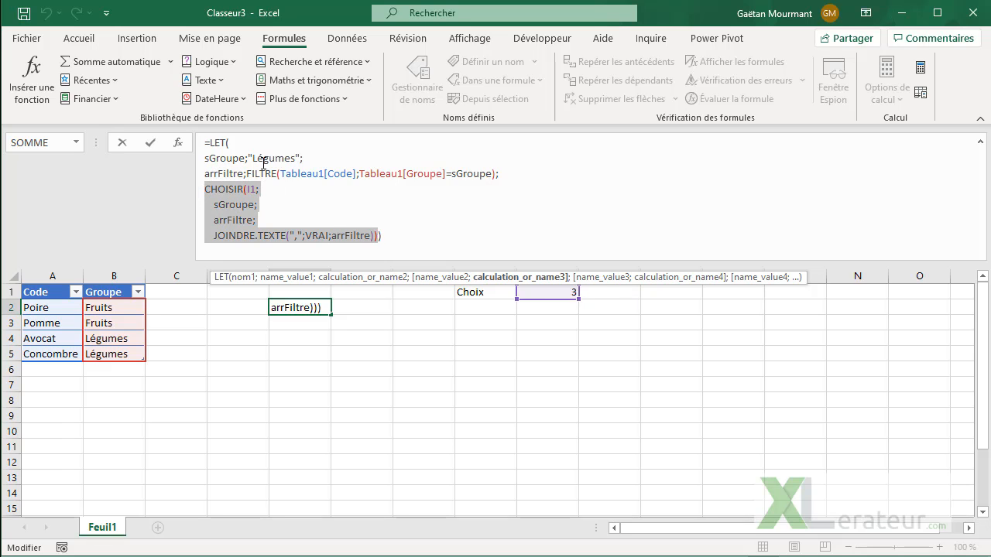
pyautogui.press('Return')
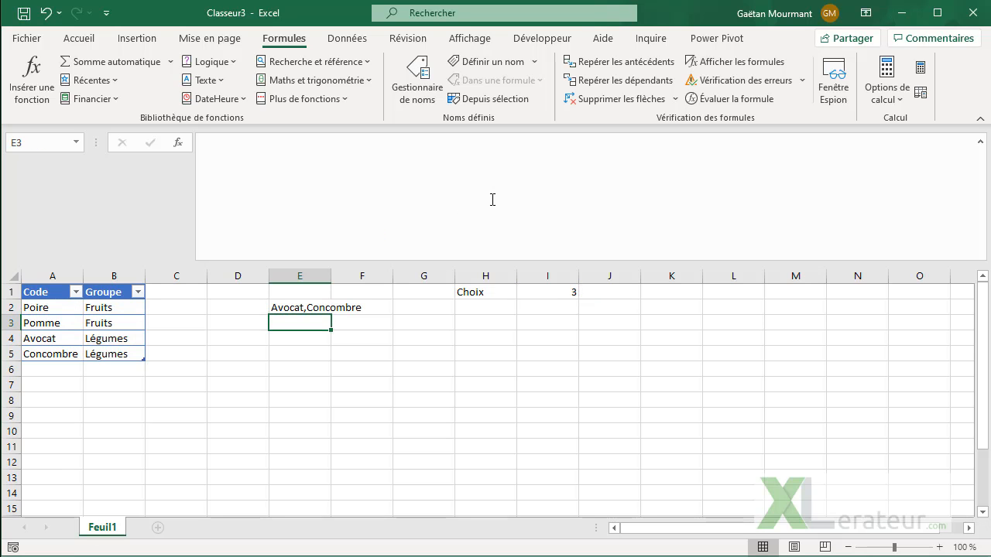
# Add a new worksheet and move the formula from E2 of Feuil1 to cell C2 of the new sheet.
pyautogui.press('Up')
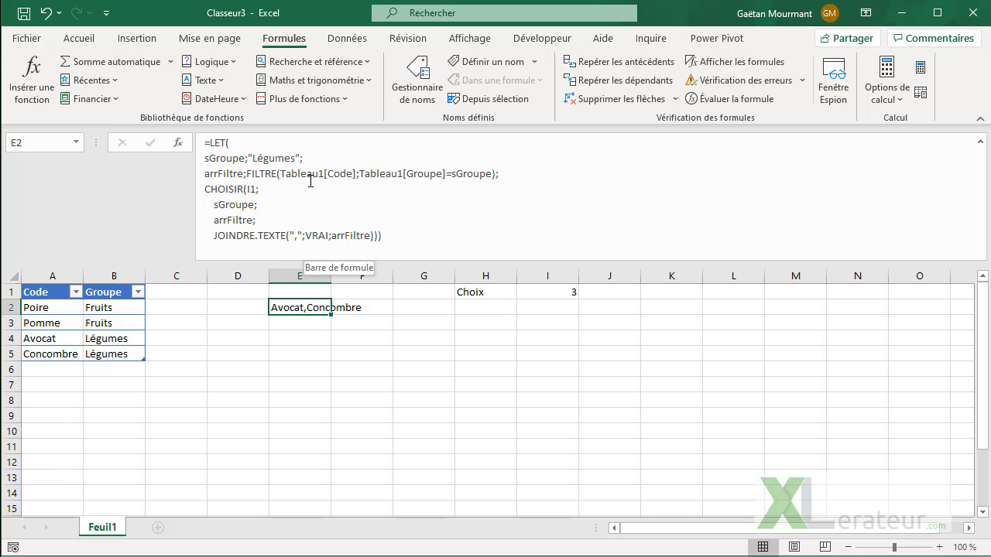
pyautogui.click(158, 528)
pyautogui.click(99, 527)
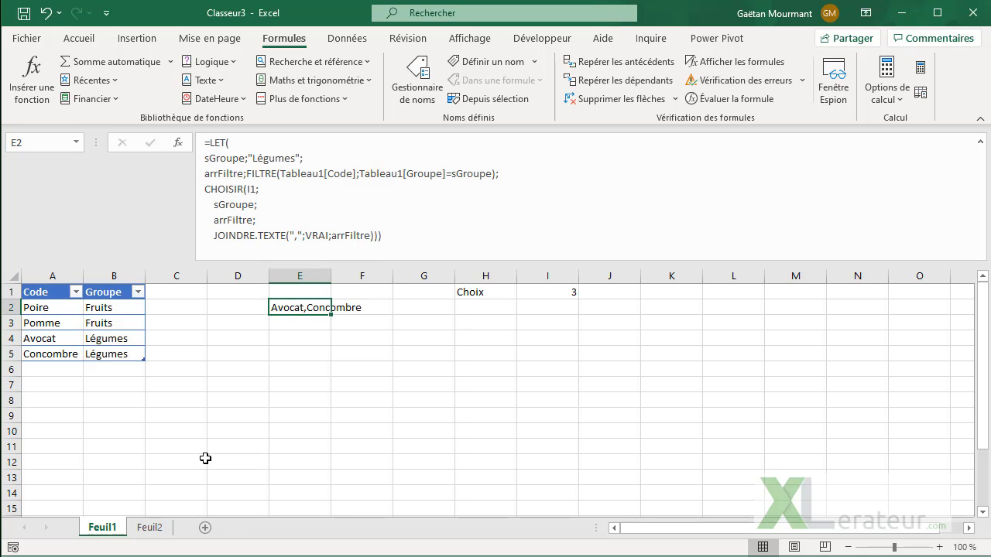
pyautogui.hotkey('ctrl', 'c')
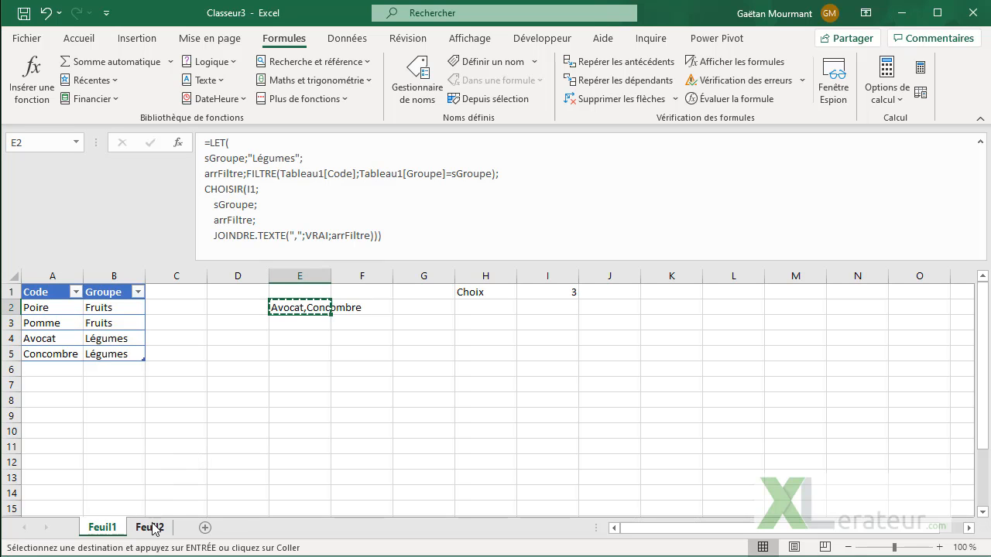
pyautogui.click(150, 527)
pyautogui.click(181, 310)
pyautogui.press('Return')
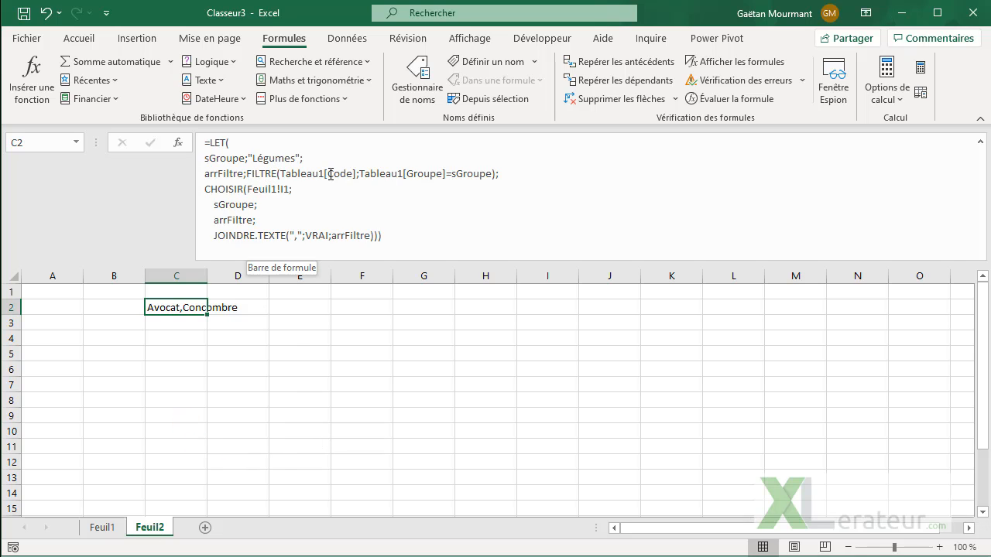
# Name cell I1 on Feuil1 "Choix".
pyautogui.click(103, 529)
pyautogui.click(547, 294)
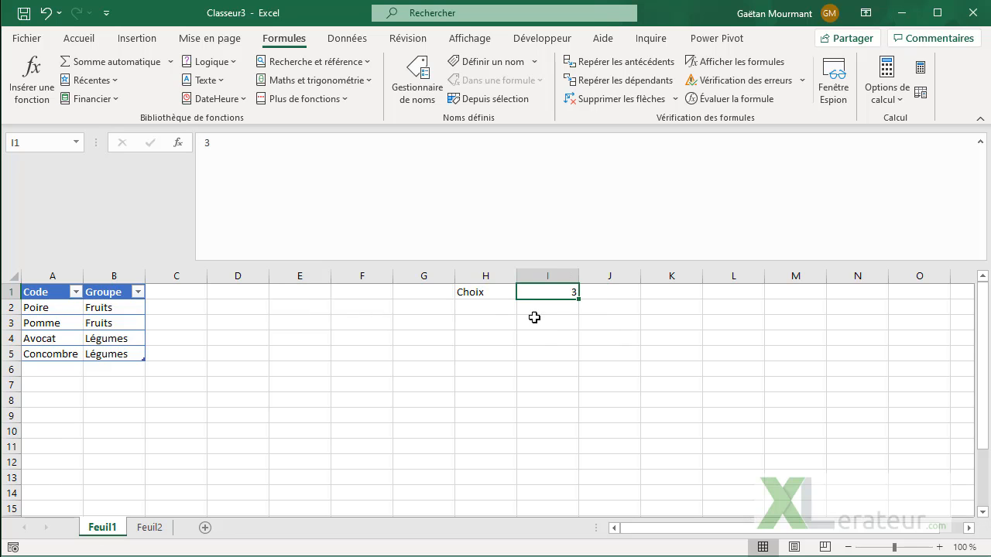
pyautogui.click(42, 146)
pyautogui.write('Choix')
pyautogui.press('Return')
# Replace the Feuil1!I1 reference in the CHOISIR function of the C2 formula on Feuil2 with the name Choix.
pyautogui.click(148, 527)
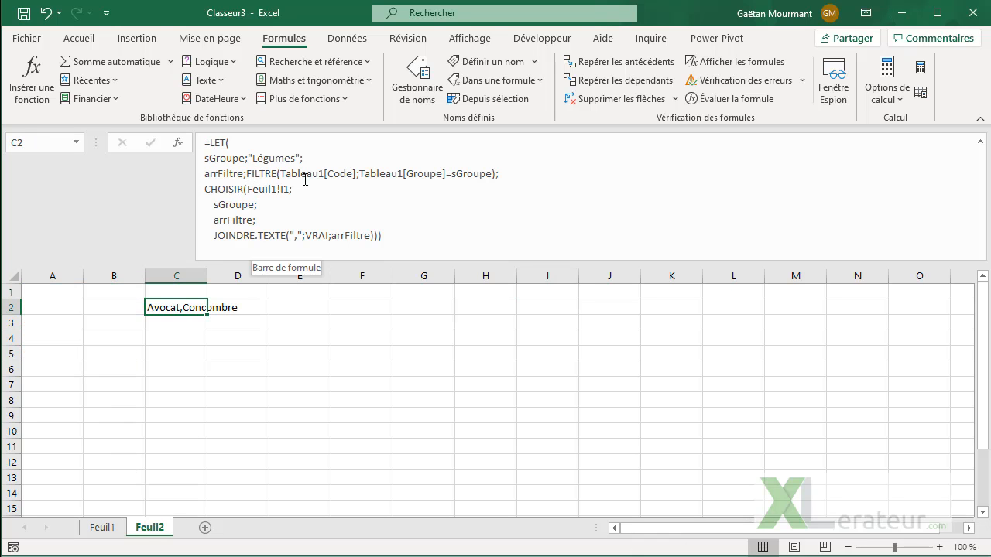
pyautogui.moveTo(248, 189); pyautogui.dragTo(290, 189)
pyautogui.press('BackSpace')
pyautogui.write('ch')
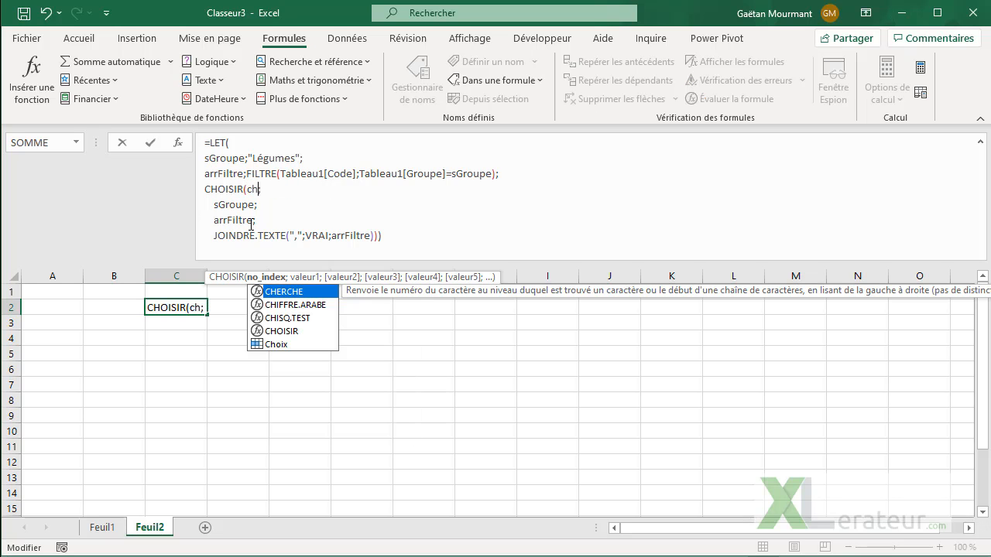
pyautogui.write('oi')
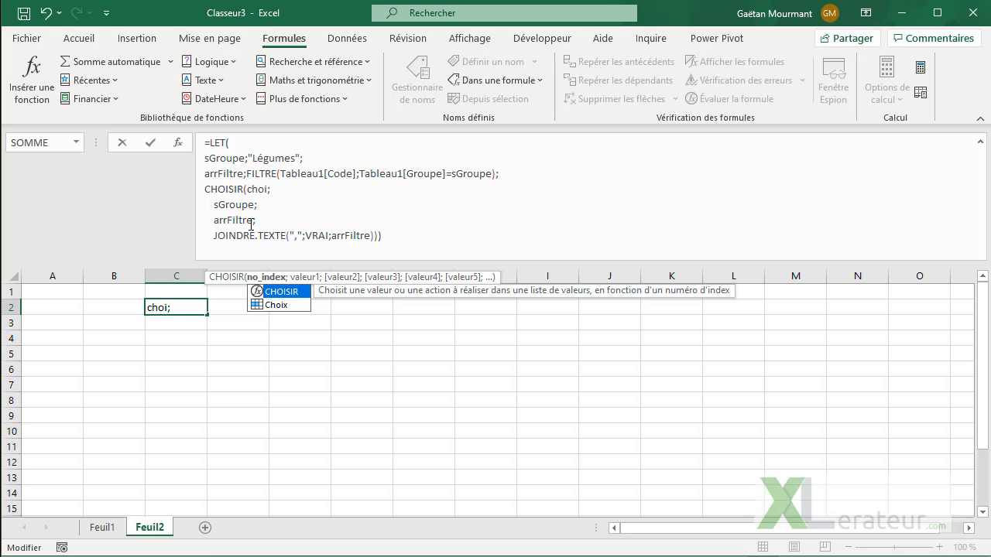
pyautogui.press('Down')
pyautogui.press('Tab')
pyautogui.hotkey('ctrl', 'Return')
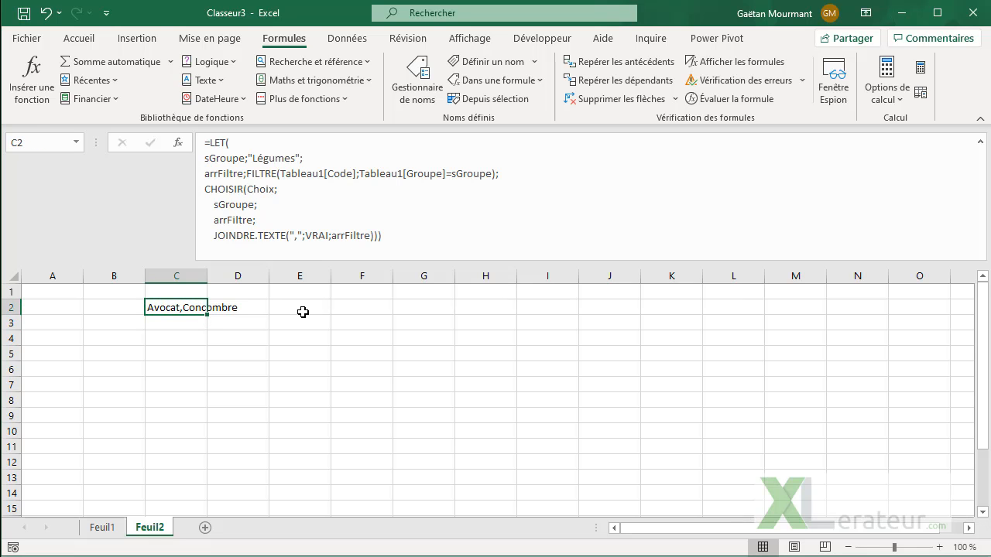
# Check in the ribbon customization options that the Développeur tab is enabled, and return to the sheet.
pyautogui.click(555, 39)
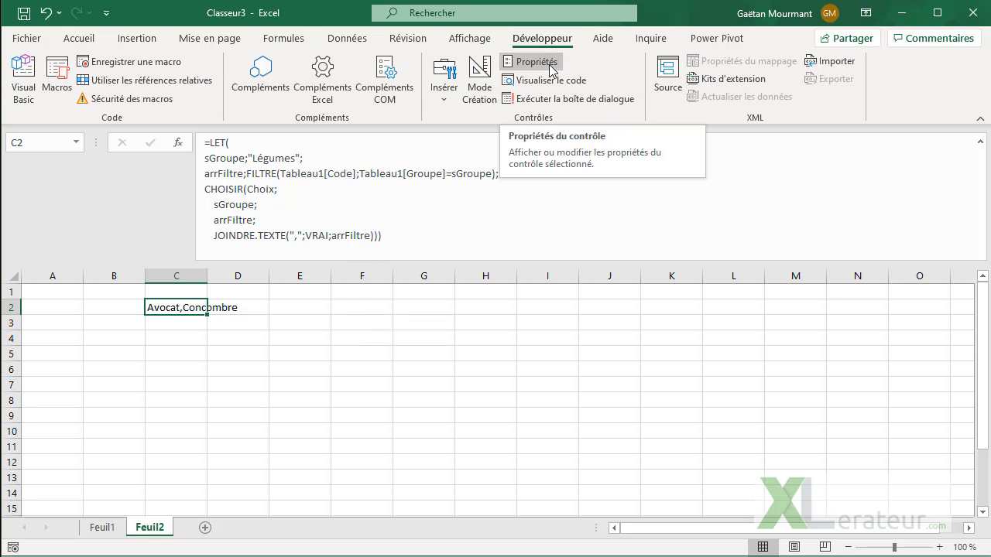
pyautogui.rightClick(552, 69)
pyautogui.click(611, 101)
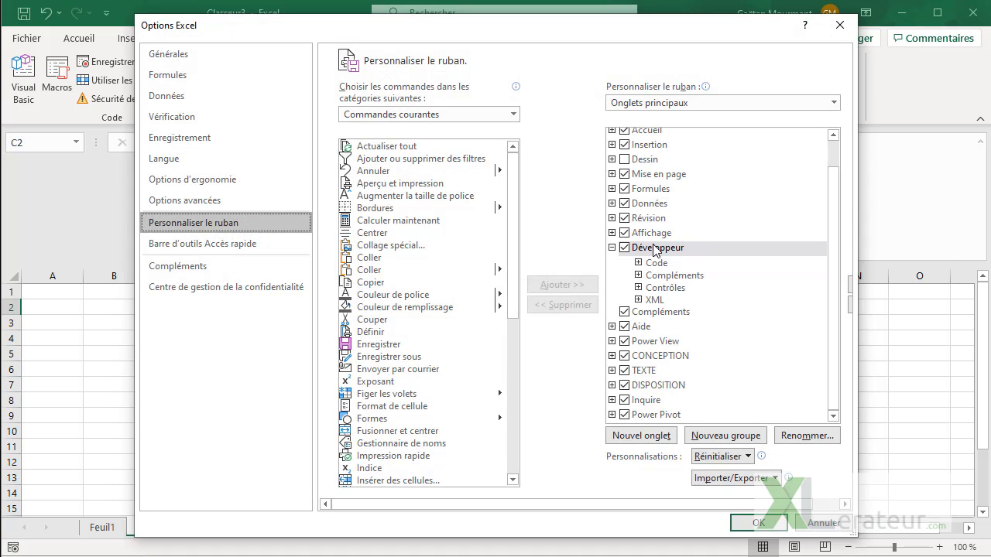
pyautogui.click(757, 522)
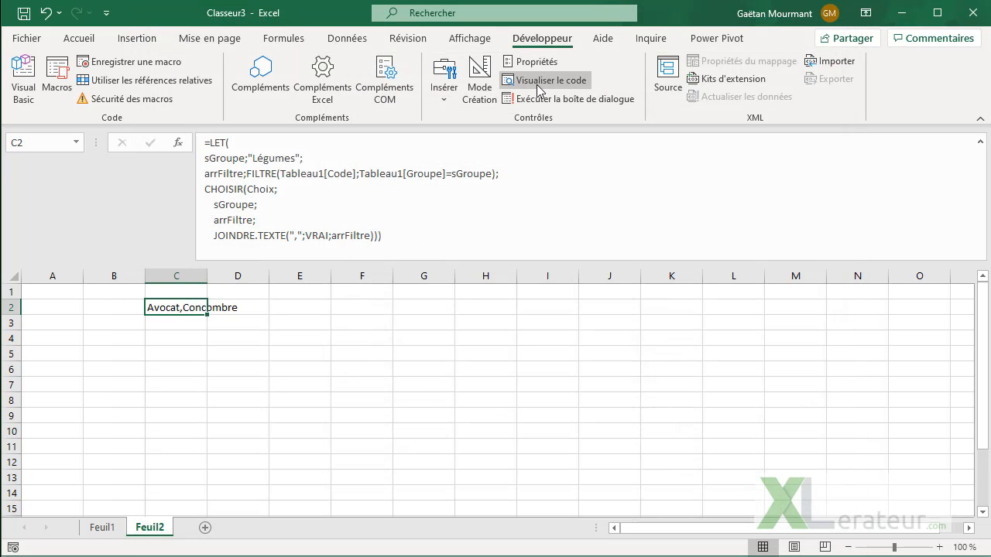
# Insert an option button form control in column F from row 2 and duplicate it into three stacked option buttons.
pyautogui.click(444, 81)
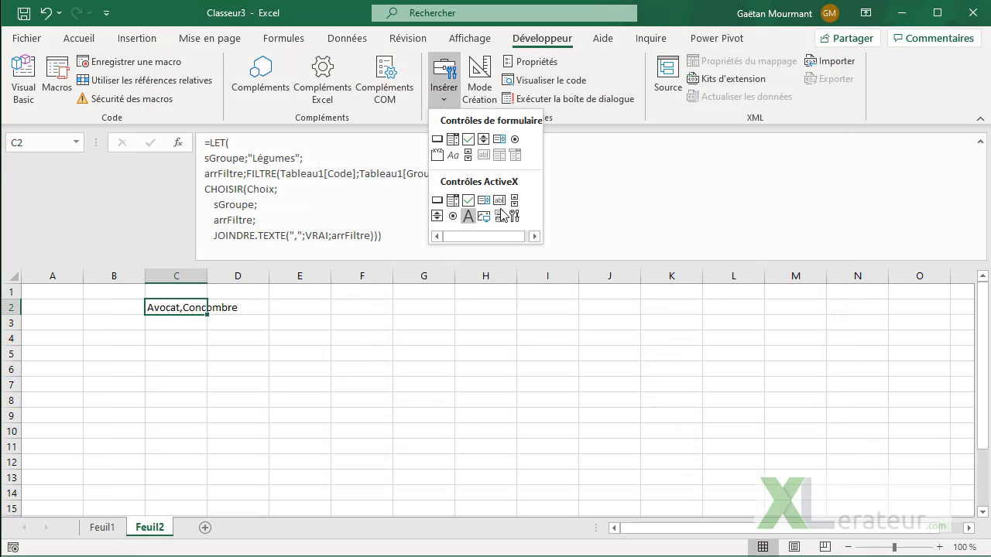
pyautogui.click(515, 138)
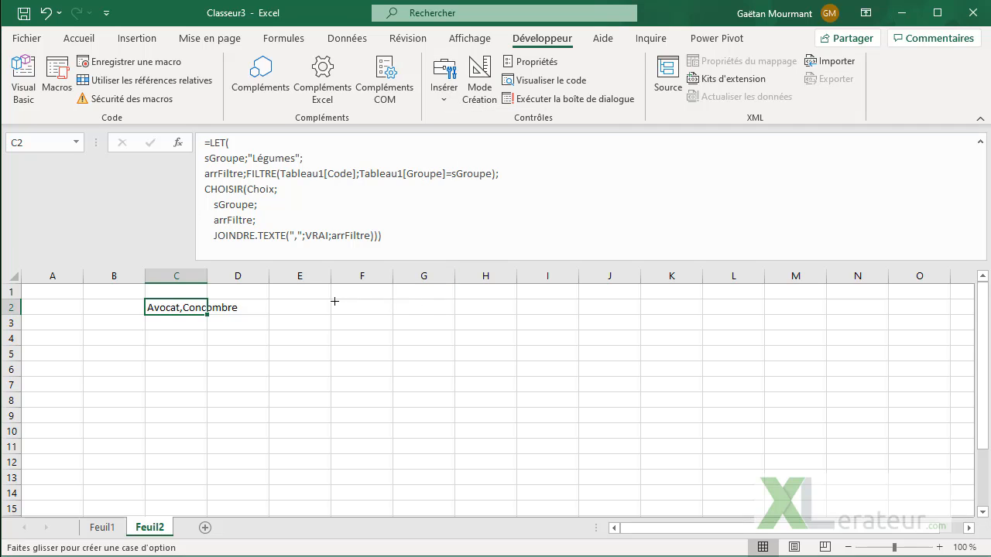
pyautogui.moveTo(334, 301); pyautogui.dragTo(421, 389)
# Change the first option button's label to "Titre seulement".
pyautogui.rightClick(393, 315)
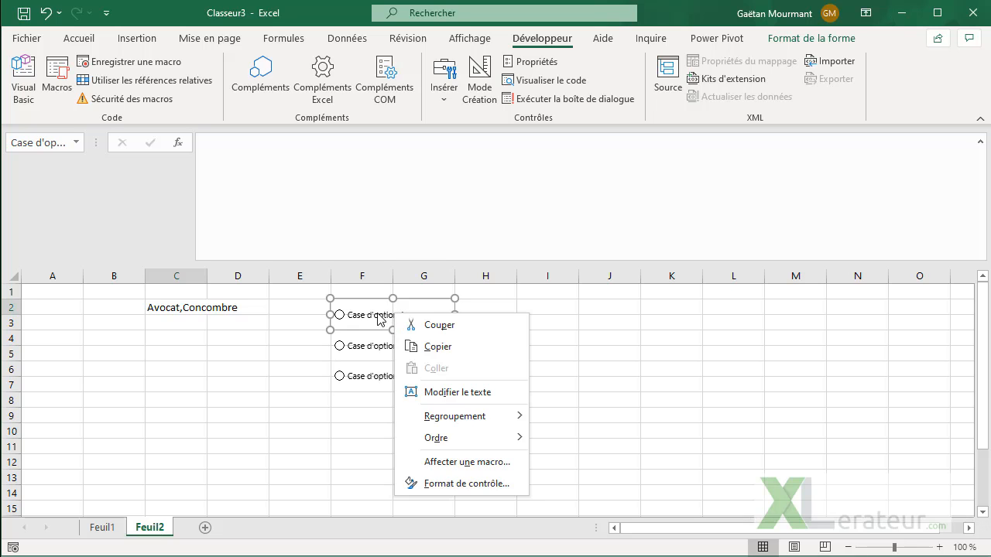
pyautogui.click(379, 316)
pyautogui.click(385, 315)
pyautogui.hotkey('ctrl', 'a')
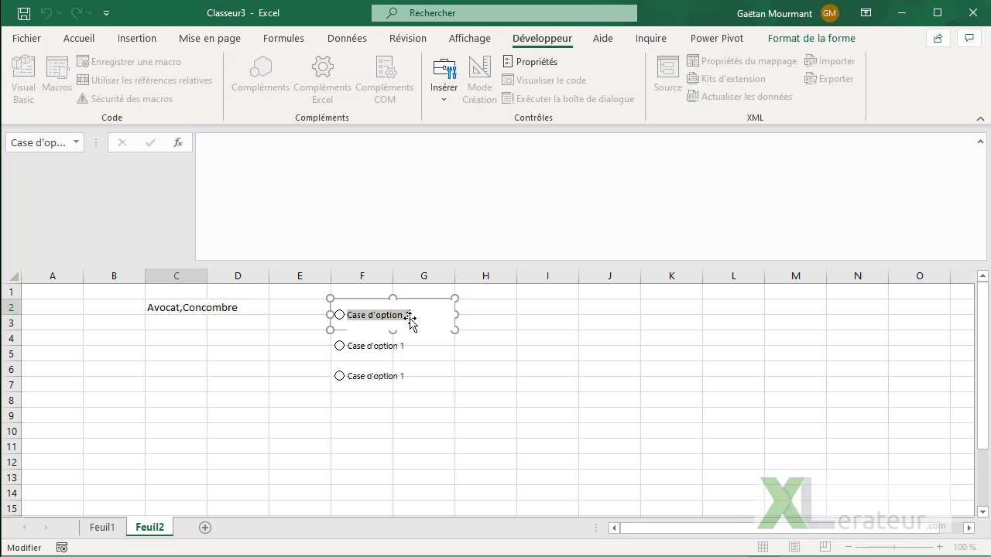
pyautogui.write('Titre seulement')
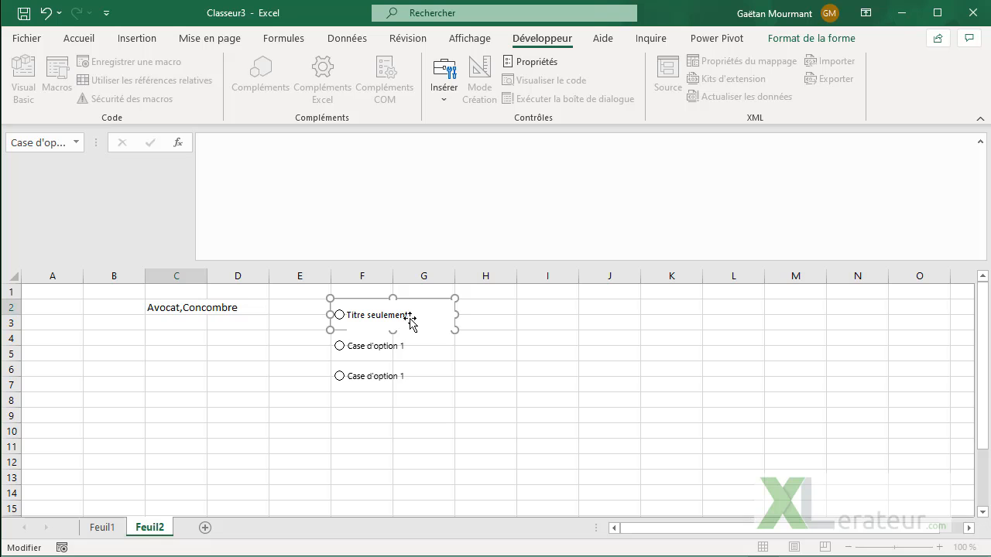
# Label the second option button "Produits sur plusieurs cellules" and widen column F to roughly the buttons' width.
pyautogui.rightClick(392, 345)
pyautogui.click(367, 348)
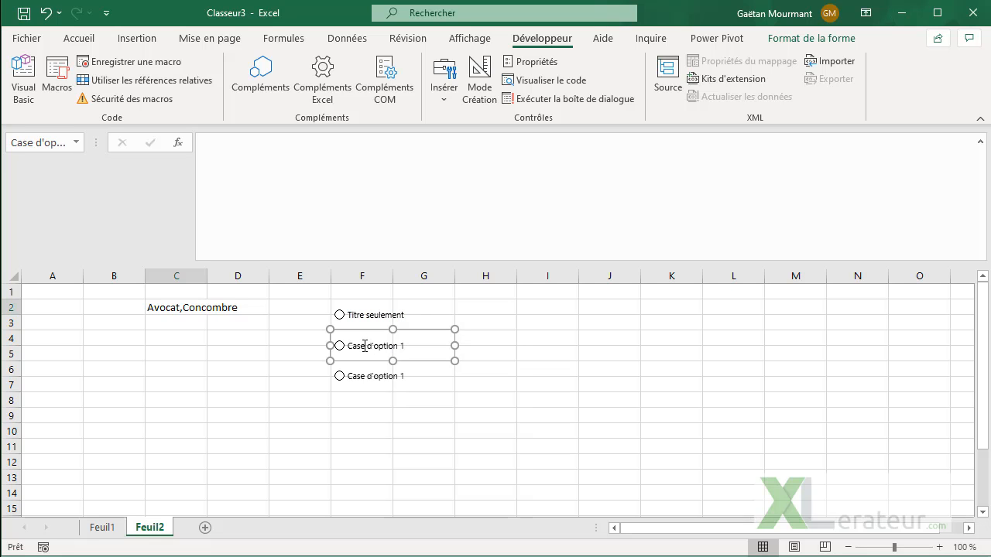
pyautogui.click(389, 346)
pyautogui.hotkey('ctrl', 'a')
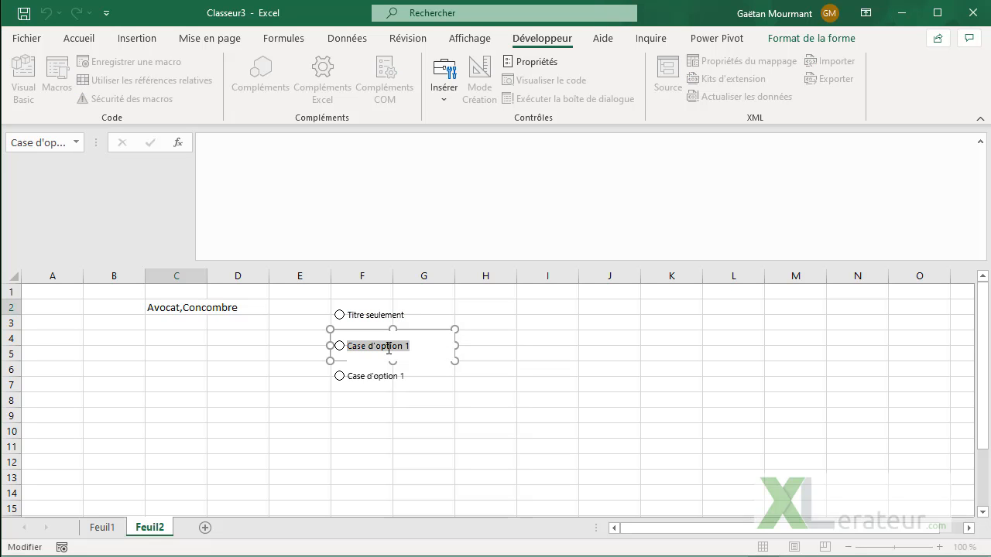
pyautogui.write('Produits sur plusieurs ce')
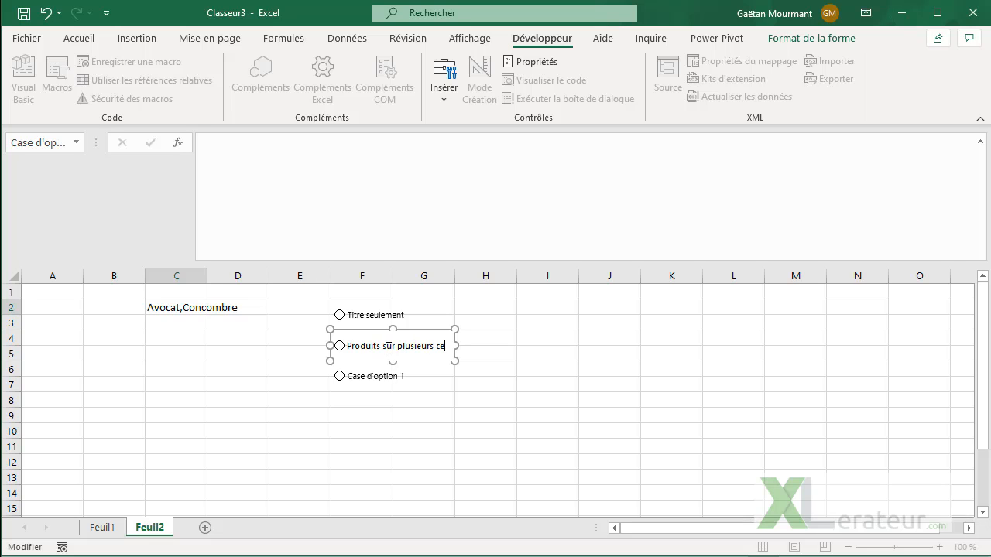
pyautogui.write('llules')
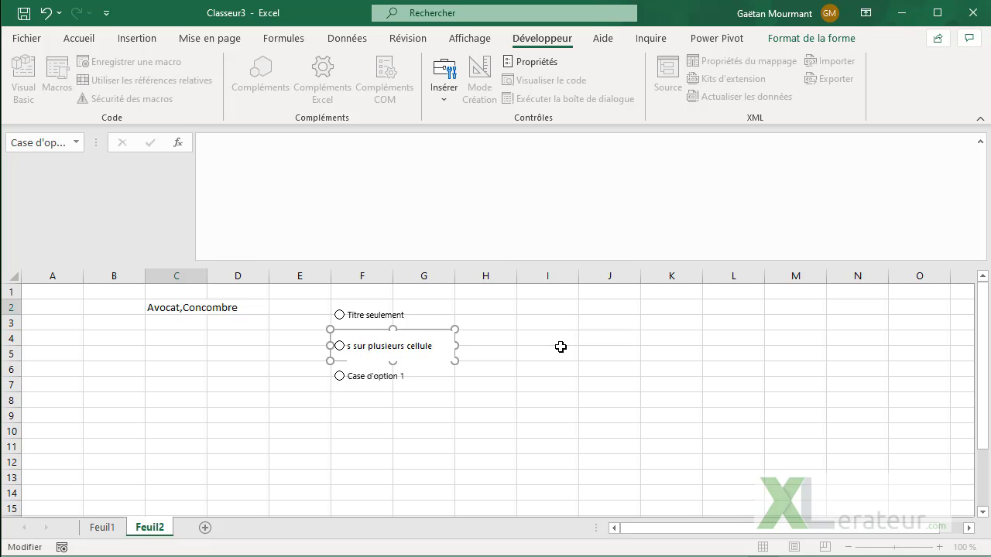
pyautogui.click(549, 385)
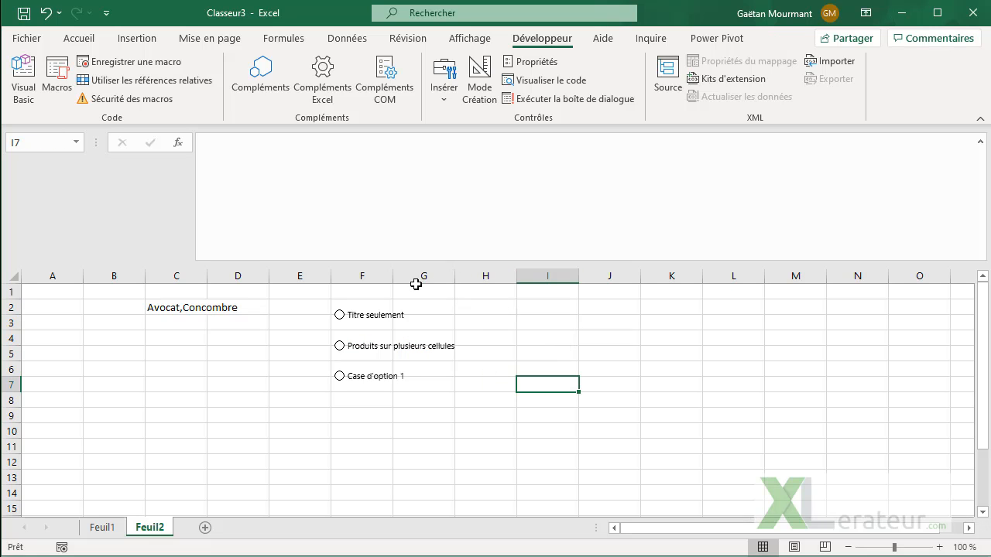
pyautogui.moveTo(393, 278); pyautogui.dragTo(450, 276)
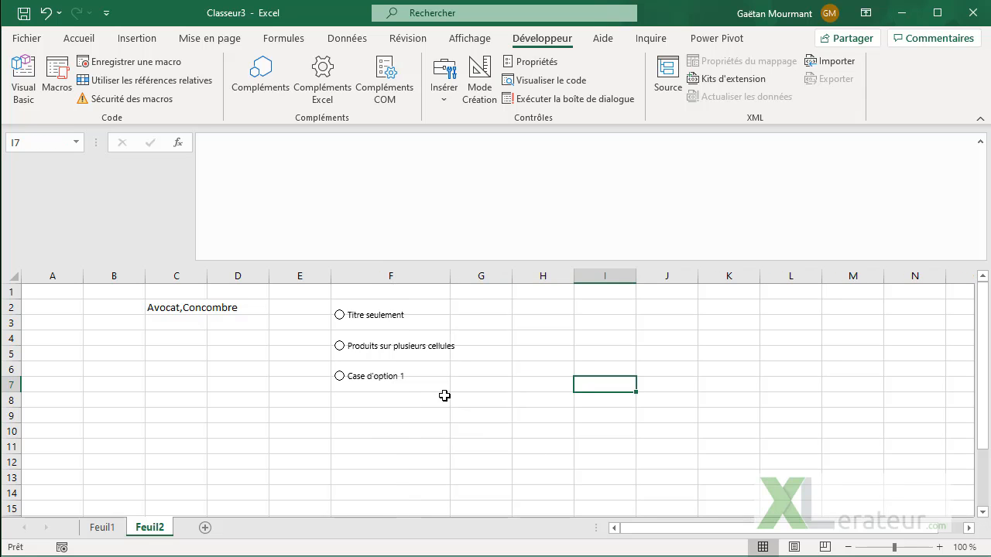
# Change the third option button's label to "Produits dans une seule cellule".
pyautogui.keyDown('ctrl'); pyautogui.click(401, 377); pyautogui.keyUp('ctrl')
pyautogui.click(385, 376)
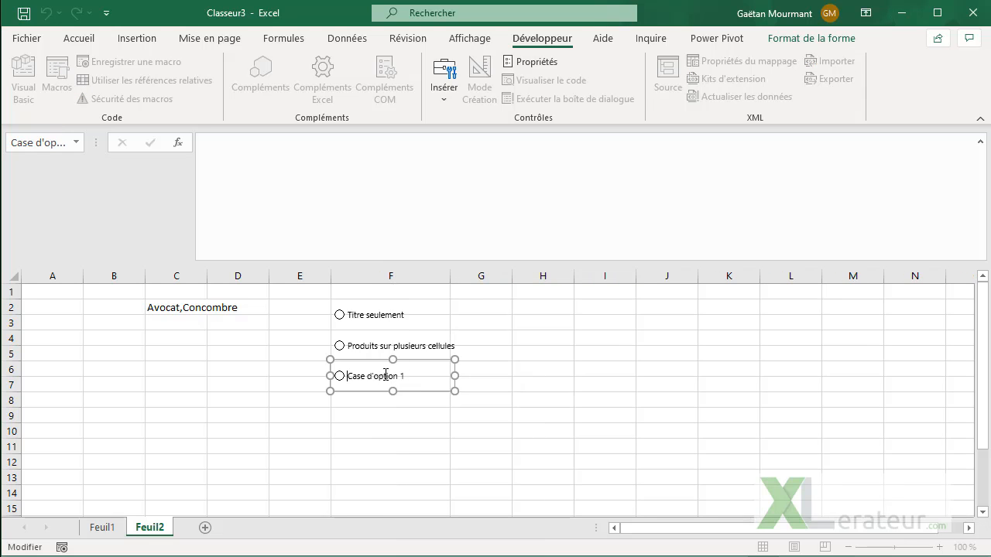
pyautogui.hotkey('ctrl', 'a')
pyautogui.write('Po')
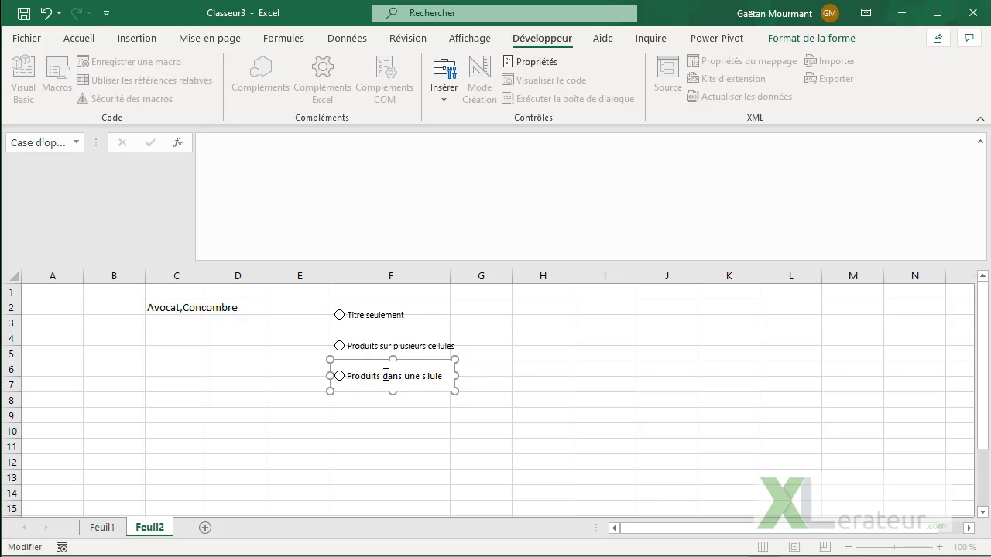
pyautogui.click(426, 433)
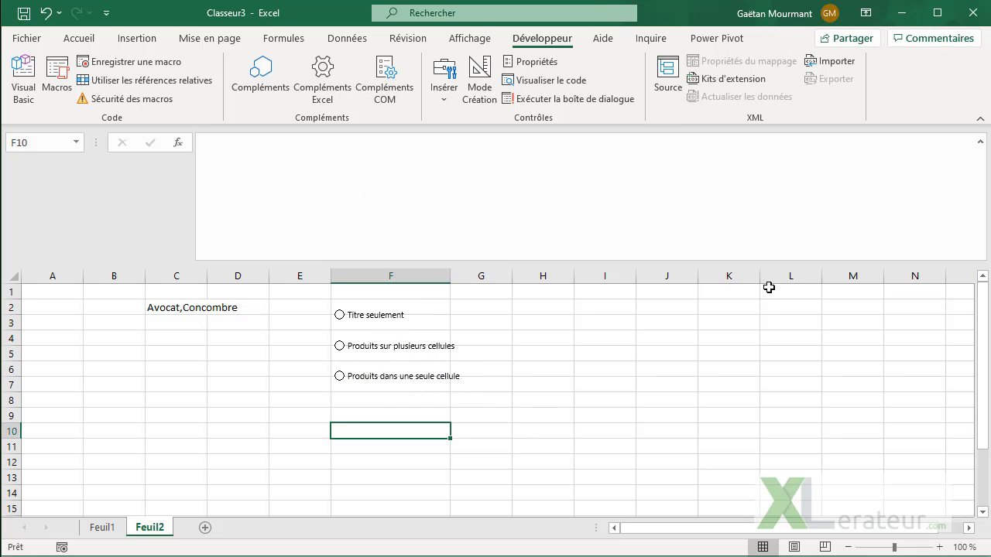
# Fill the "Titre seulement" option button with the lightest shade of the dark blue theme colour.
pyautogui.rightClick(421, 312)
pyautogui.press('Escape')
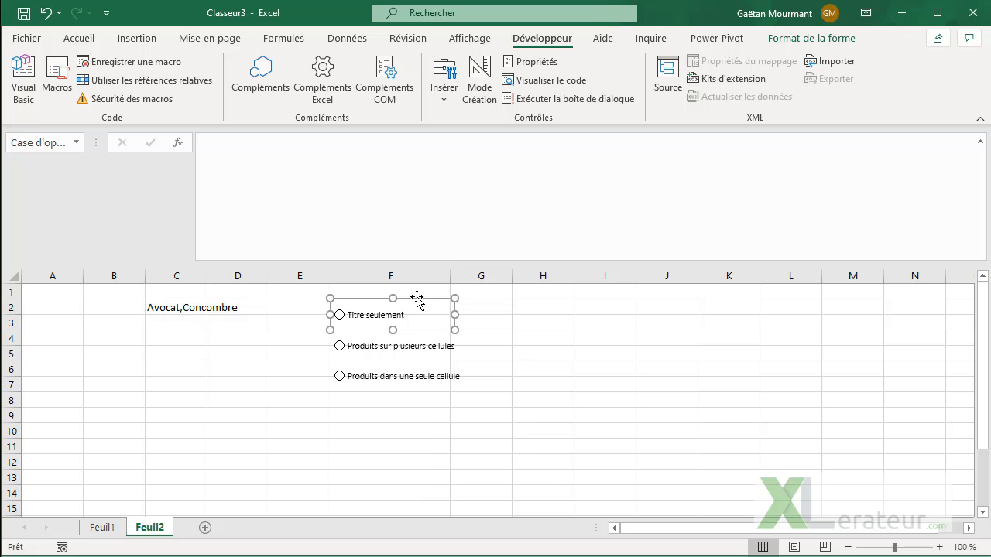
pyautogui.click(809, 40)
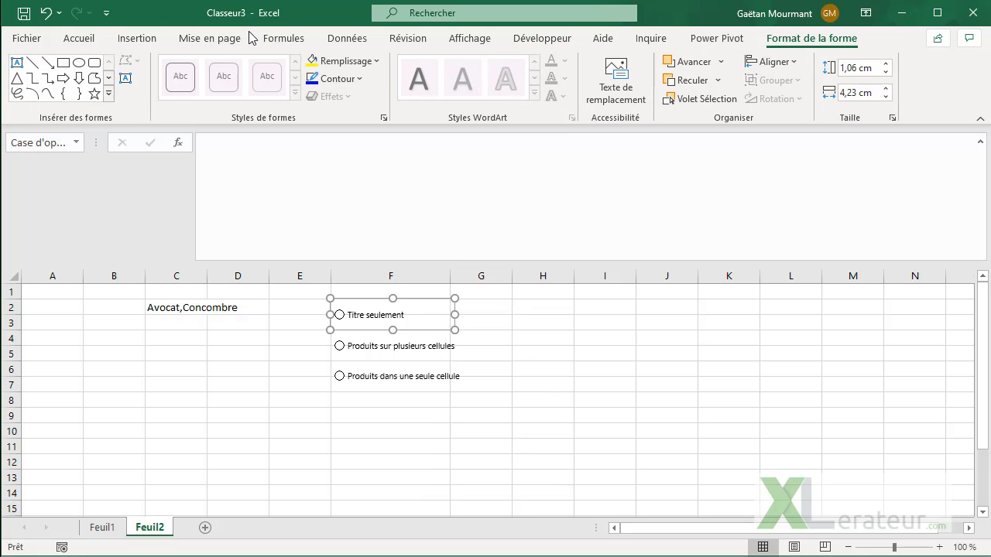
pyautogui.click(343, 60)
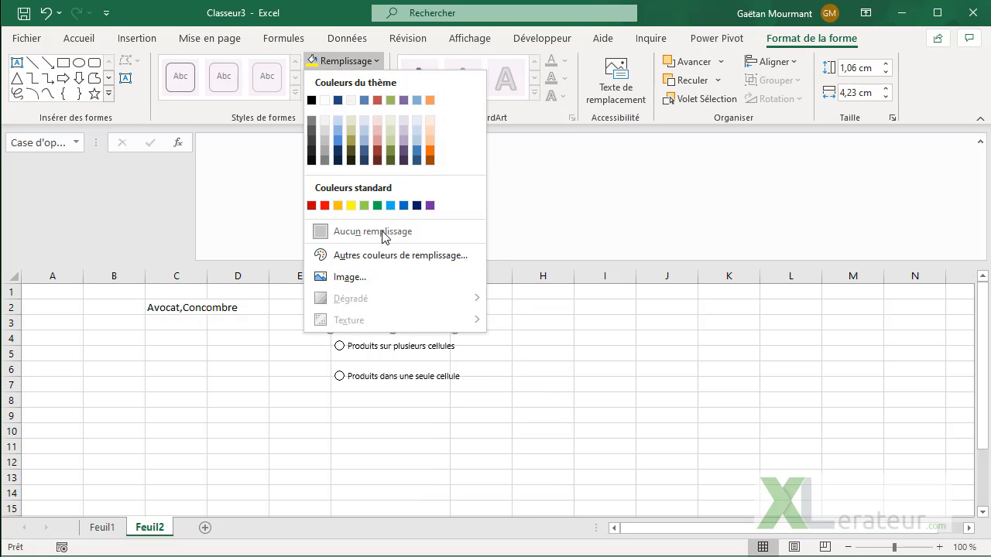
pyautogui.click(338, 122)
# Fill the second and third option buttons with the next two progressively darker shades of the same blue theme colour.
pyautogui.rightClick(379, 337)
pyautogui.press('Escape')
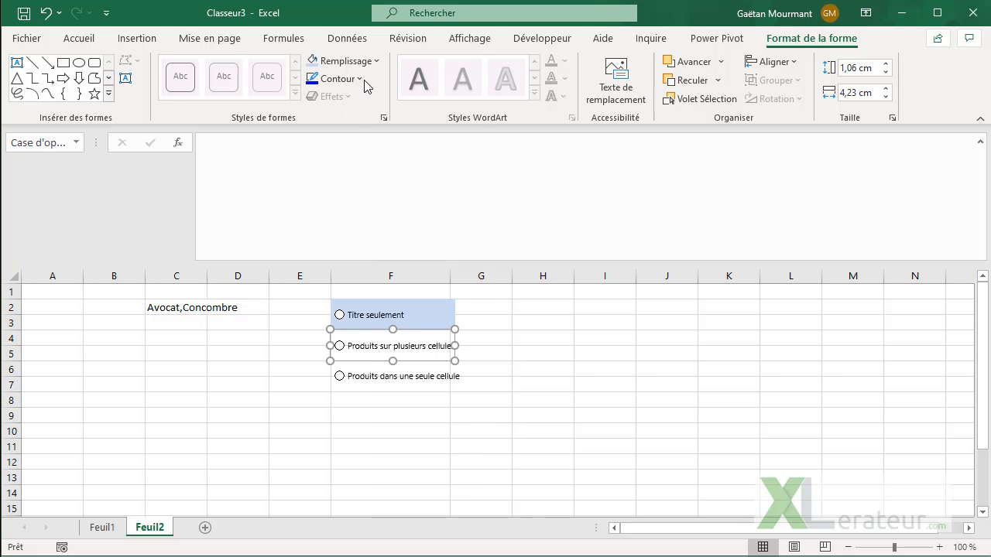
pyautogui.click(348, 60)
pyautogui.click(337, 132)
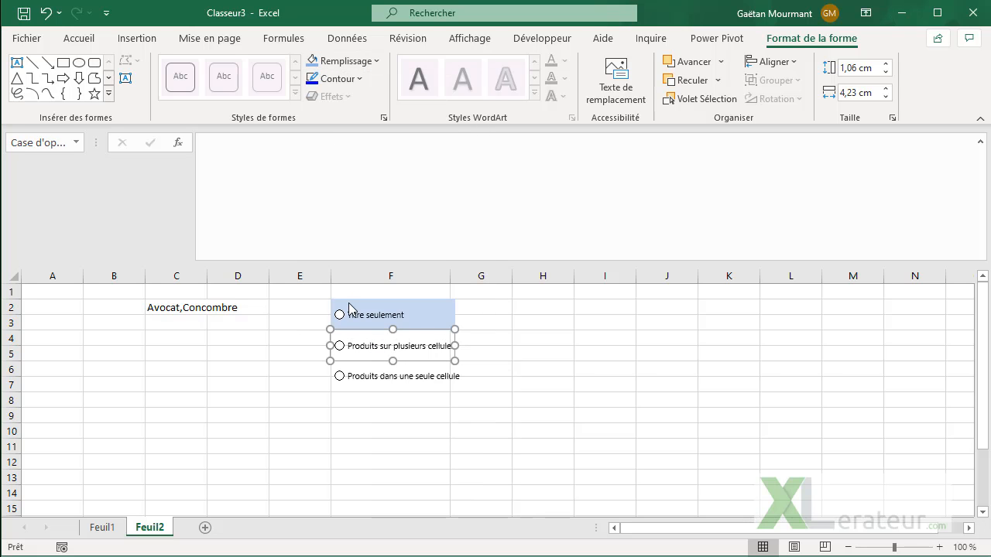
pyautogui.keyDown('ctrl'); pyautogui.click(343, 376); pyautogui.keyUp('ctrl')
pyautogui.click(364, 68)
pyautogui.click(338, 146)
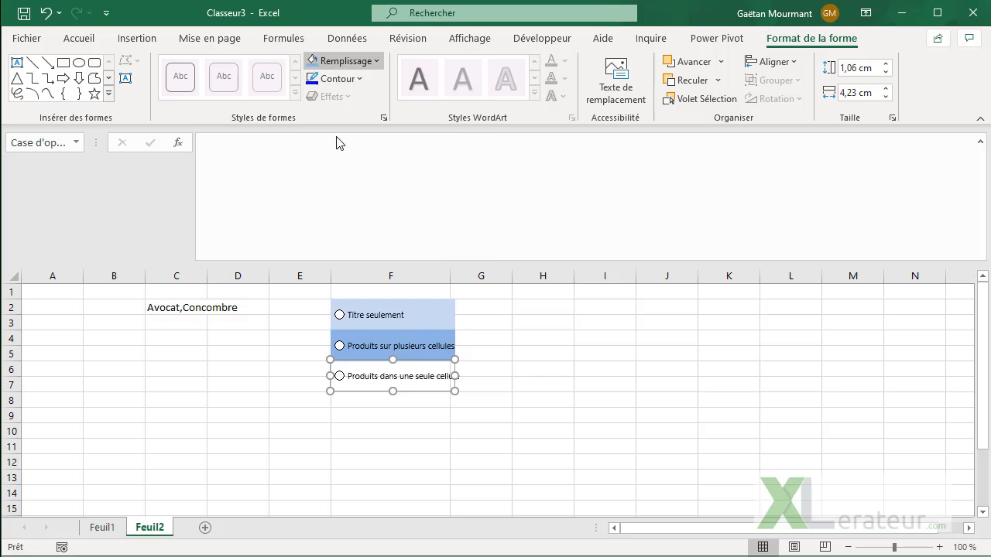
pyautogui.press('Escape')
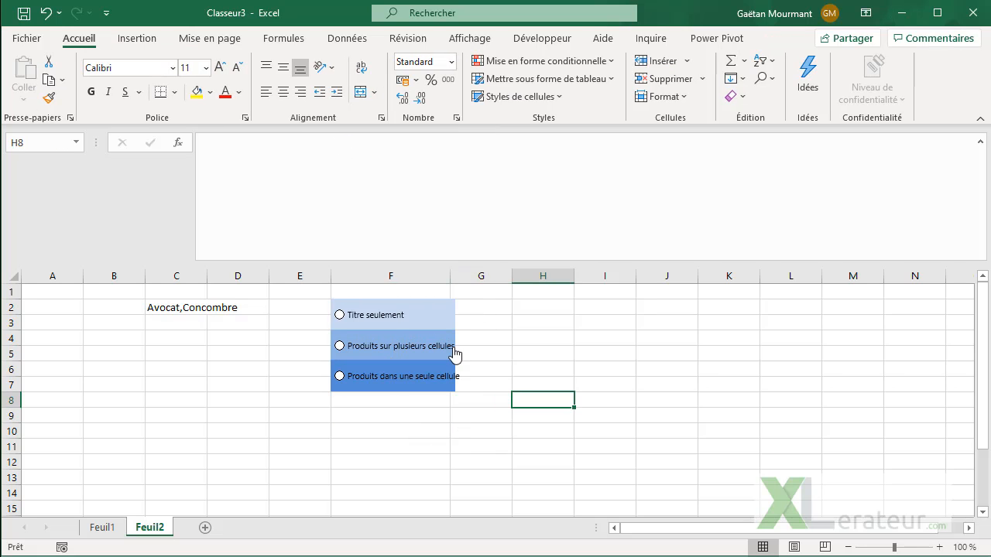
# Select all three option buttons and widen them together to the right edge of column G.
pyautogui.keyDown('ctrl'); pyautogui.click(448, 323); pyautogui.keyUp('ctrl')
pyautogui.keyDown('ctrl'); pyautogui.rightClick(432, 352); pyautogui.keyUp('ctrl')
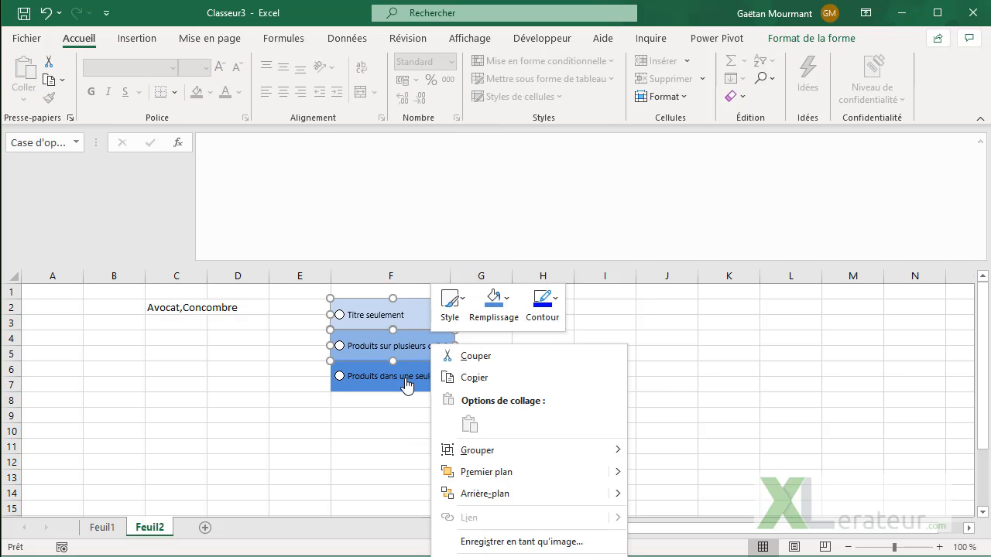
pyautogui.keyDown('ctrl'); pyautogui.rightClick(405, 367); pyautogui.keyUp('ctrl')
pyautogui.press('Escape')
pyautogui.moveTo(453, 317); pyautogui.dragTo(511, 316)
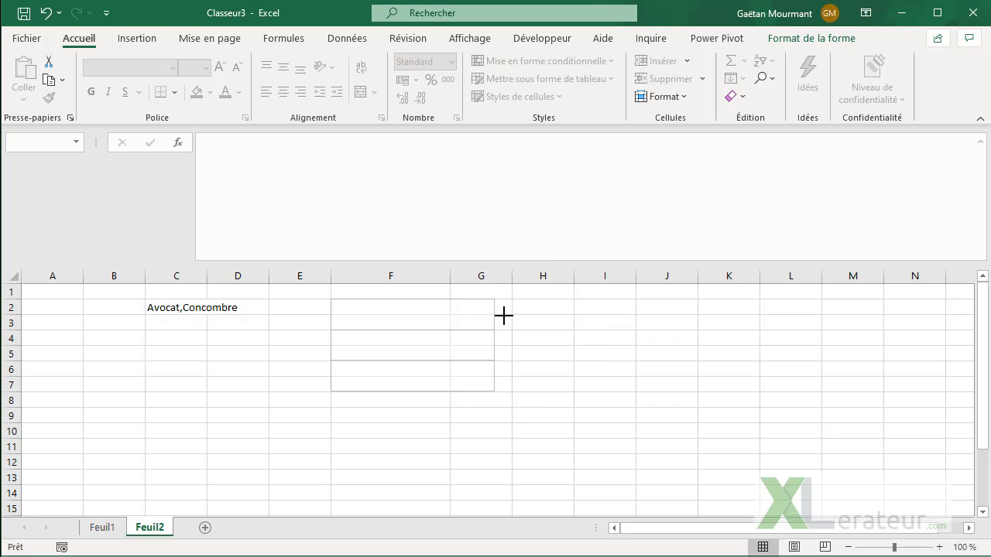
pyautogui.click(422, 461)
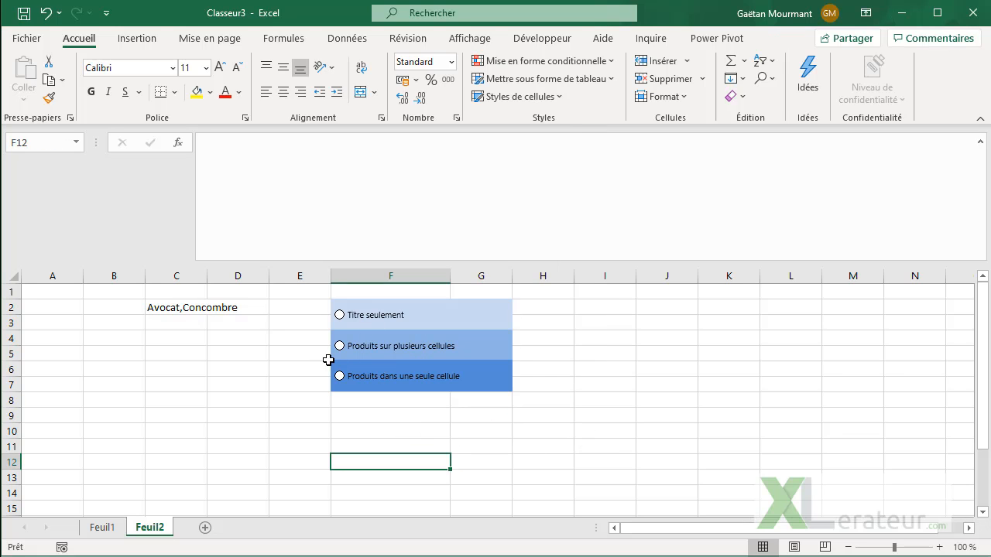
# Link the option buttons to the named cell by setting the first button's linked cell to =choix.
pyautogui.rightClick(358, 315)
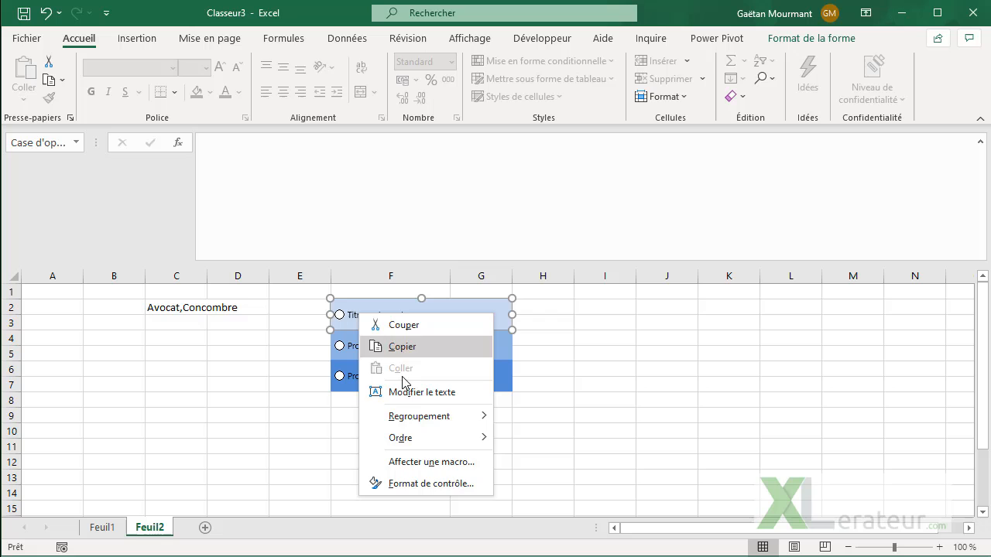
pyautogui.click(422, 483)
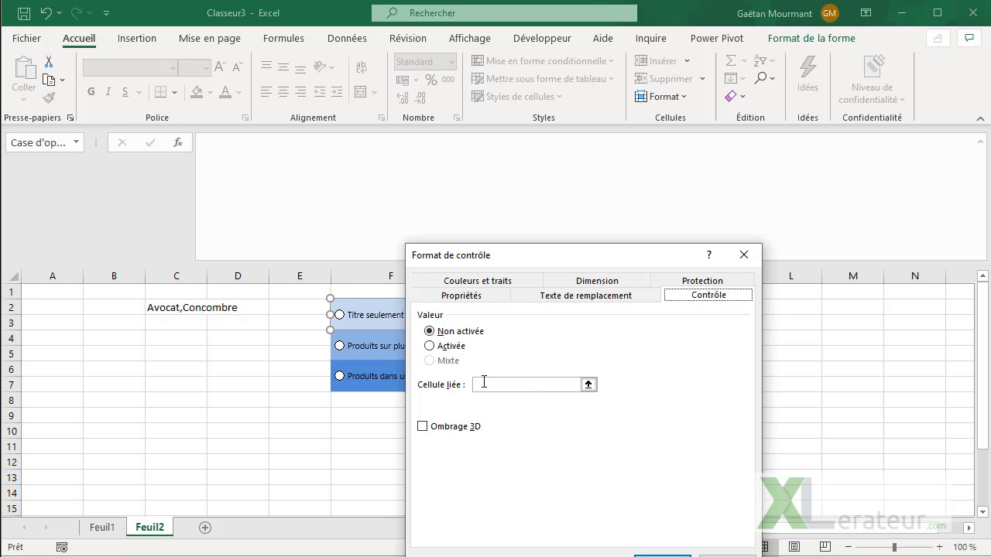
pyautogui.click(485, 383)
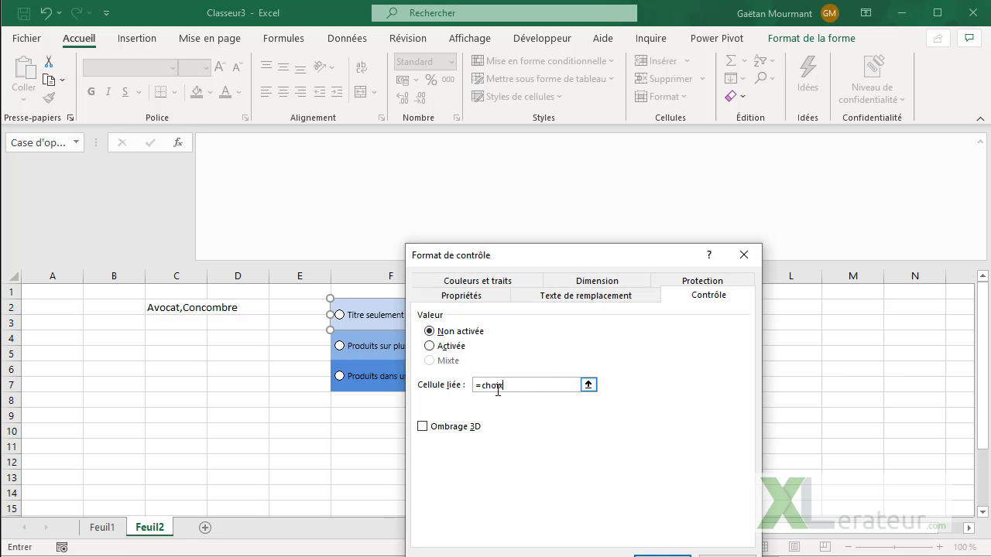
pyautogui.press('Return')
pyautogui.click(224, 350)
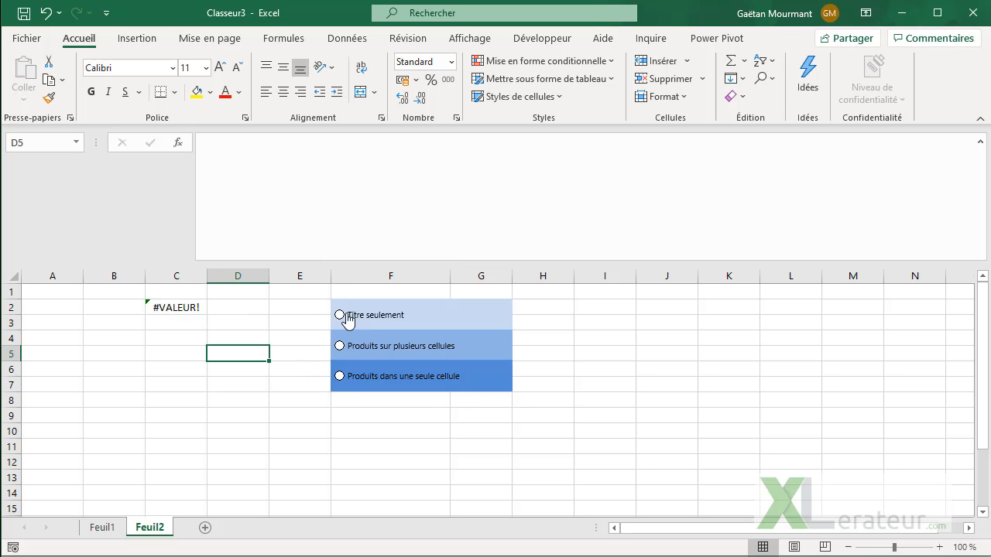
# Test each of the three option buttons twice in turn to check how the C2 formula result responds.
pyautogui.click(346, 317)
pyautogui.click(368, 349)
pyautogui.click(367, 376)
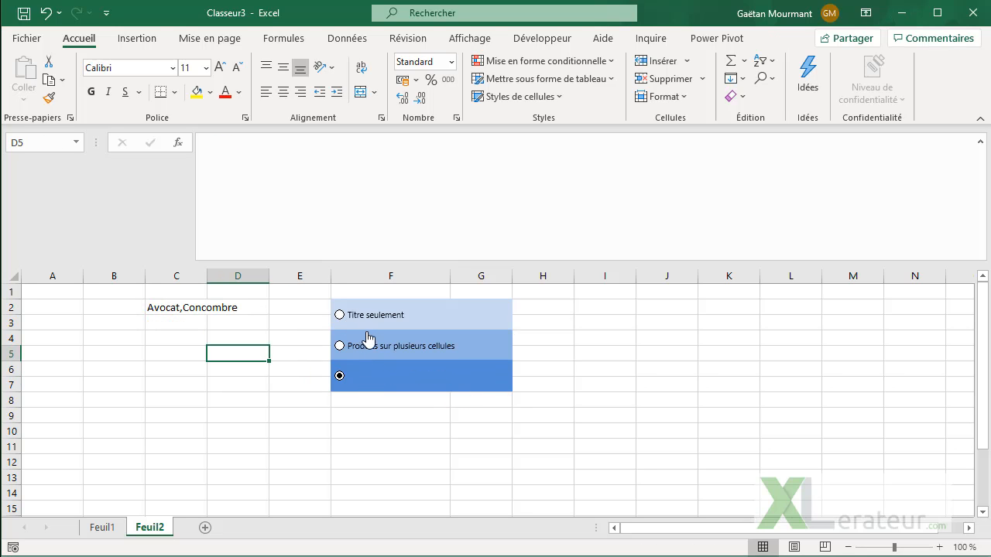
pyautogui.click(369, 317)
pyautogui.click(379, 345)
pyautogui.click(379, 377)
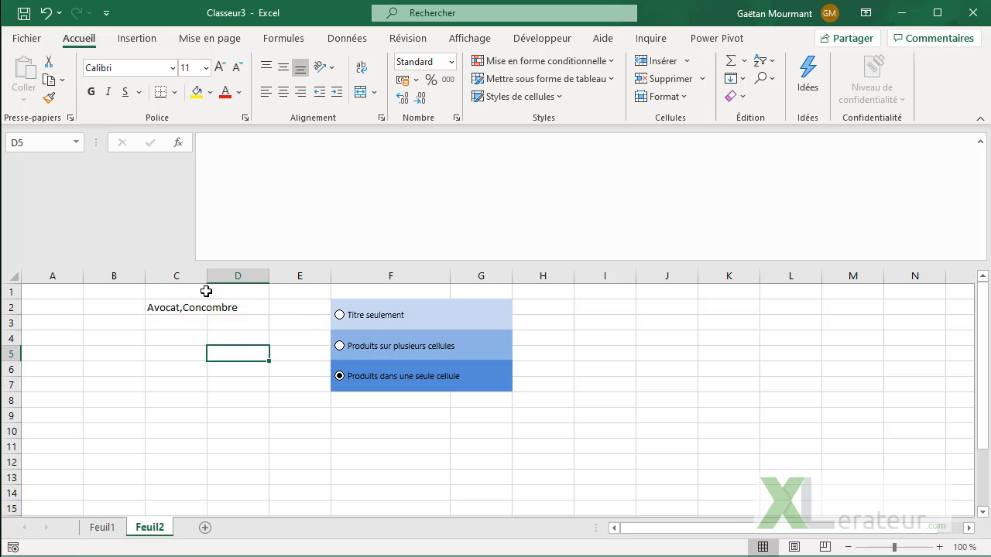
# Hide the gridlines on Feuil2.
pyautogui.click(177, 307)
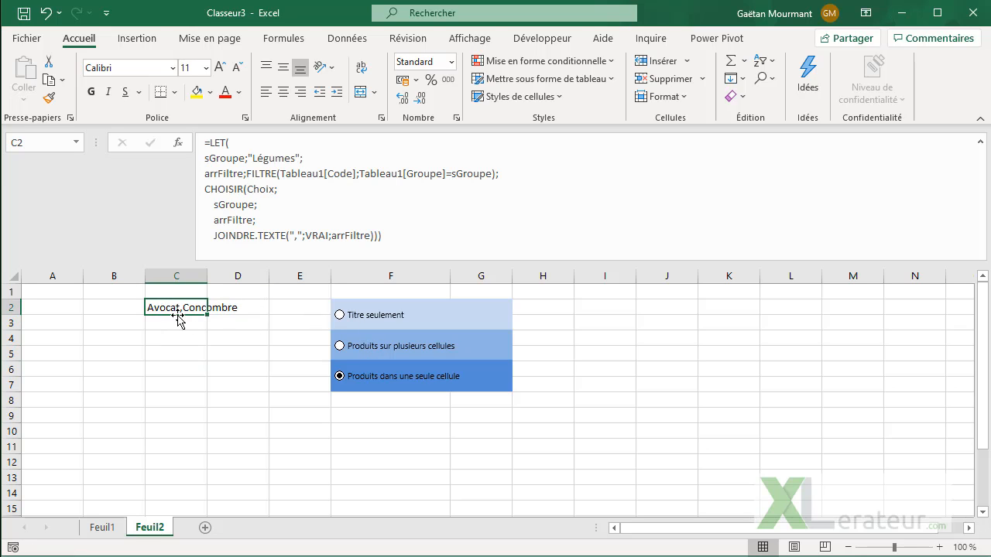
pyautogui.click(465, 38)
pyautogui.hotkey('alt', 'w')
pyautogui.press('v')
pyautogui.press('g')
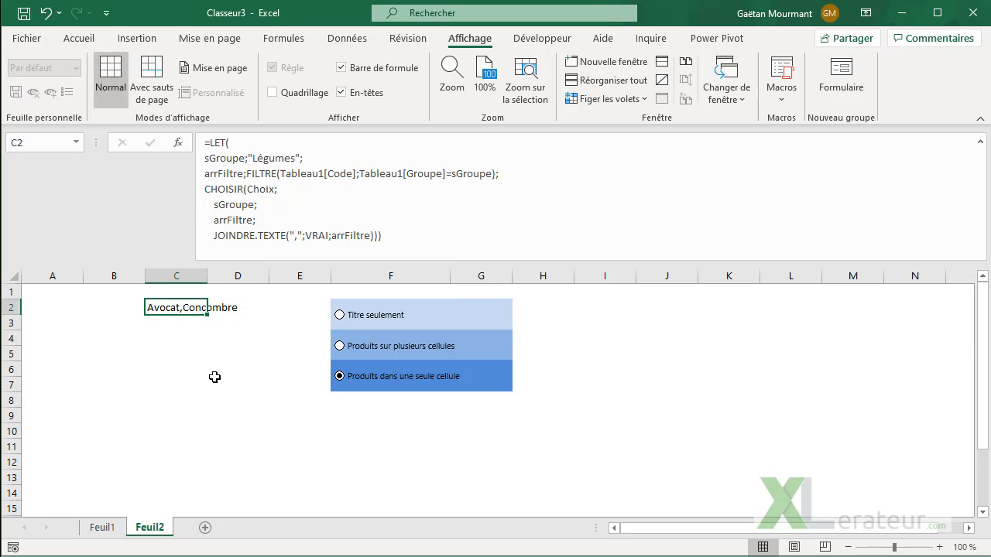
pyautogui.click(214, 383)
# Choose the "Titre seulement" option, copy the C2 formula to D2 and set sGroupe to "Fruits" in the copy.
pyautogui.click(393, 324)
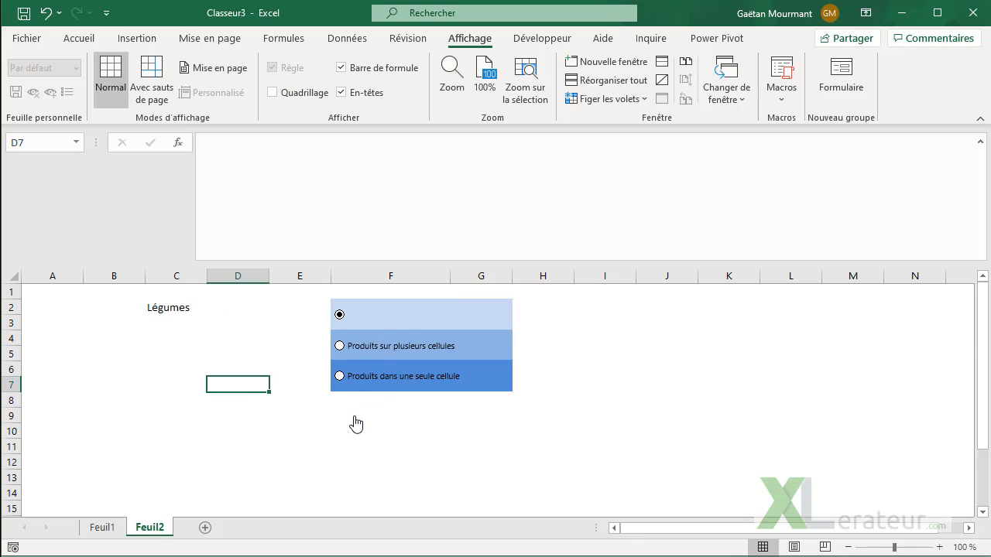
pyautogui.click(180, 309)
pyautogui.hotkey('ctrl', 'c')
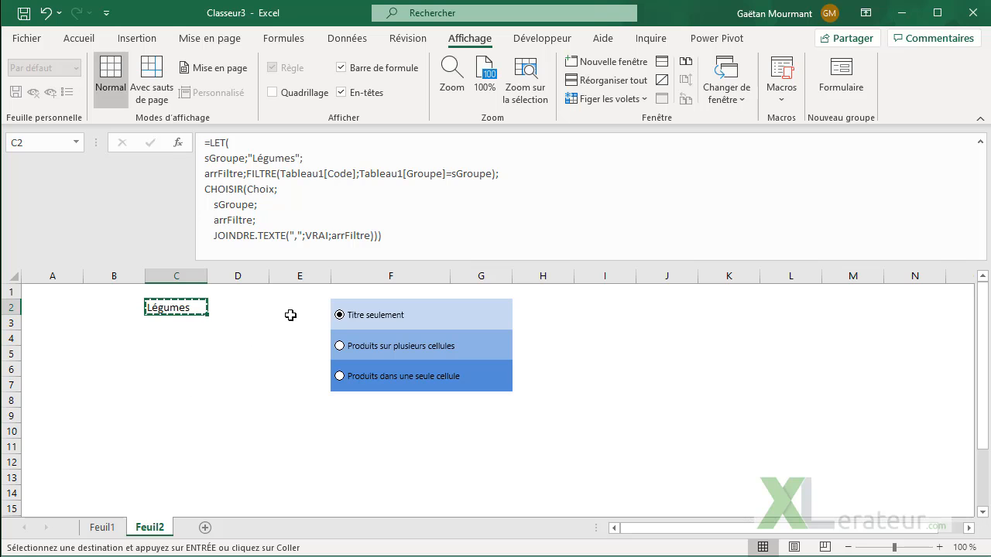
pyautogui.click(246, 308)
pyautogui.hotkey('ctrl', 'v')
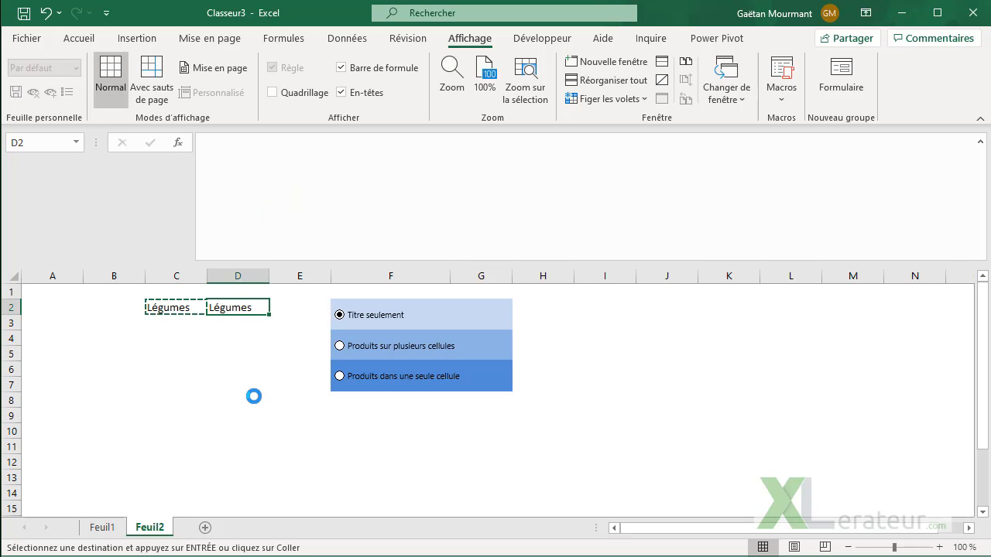
pyautogui.moveTo(252, 158); pyautogui.dragTo(297, 159)
pyautogui.write('Fruits')
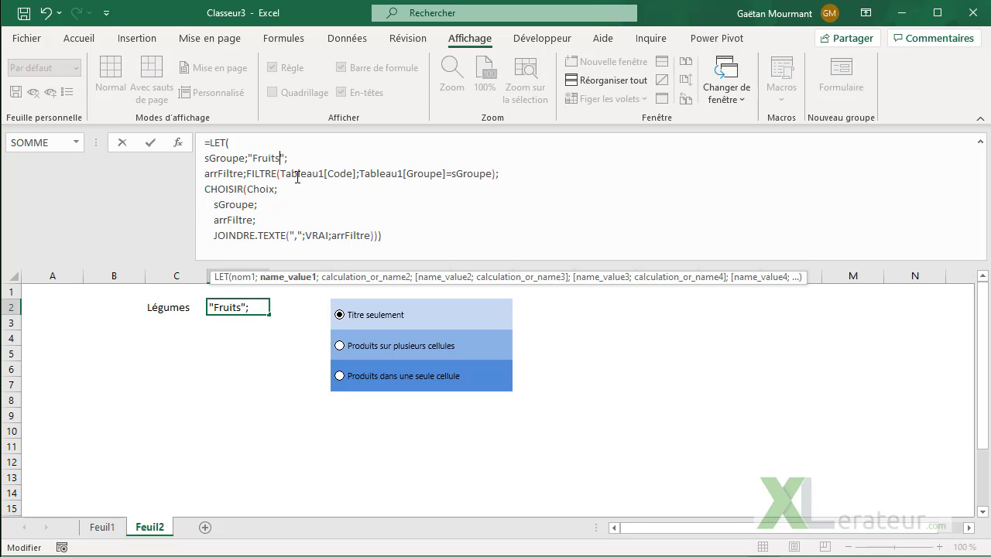
pyautogui.press('Return')
# Try the multi-cell option, switch to the single-cell option, and autofit columns C and D to their contents.
pyautogui.click(411, 350)
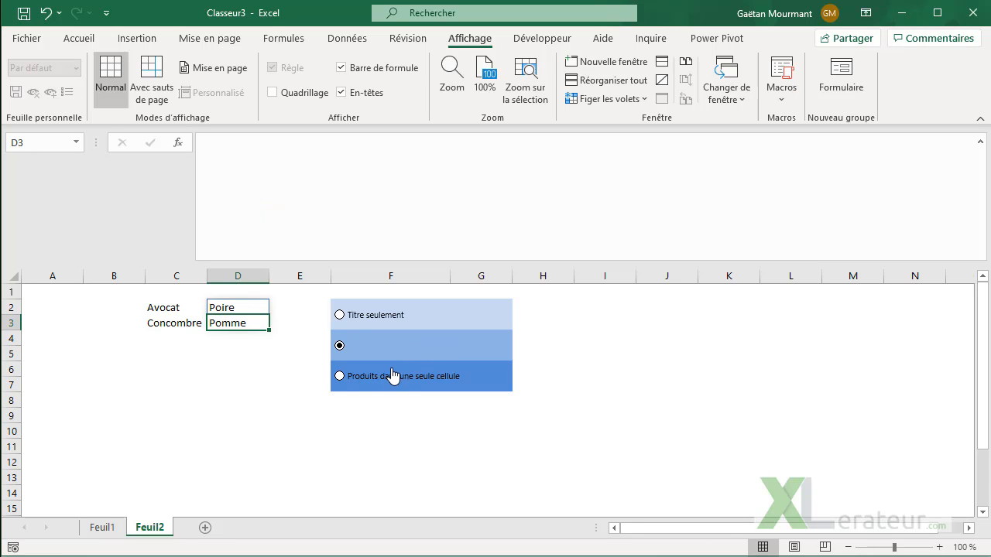
pyautogui.click(393, 376)
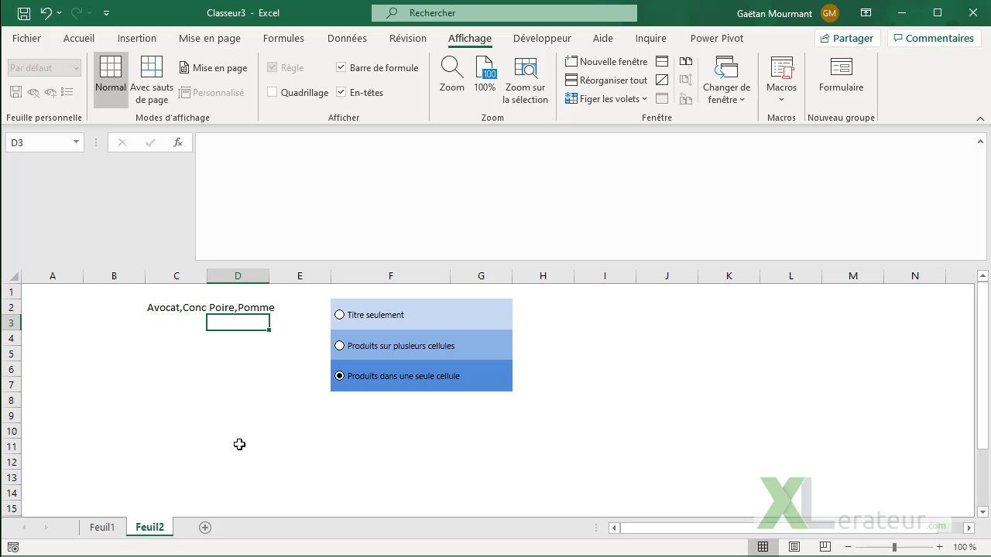
pyautogui.moveTo(177, 273); pyautogui.dragTo(218, 273)
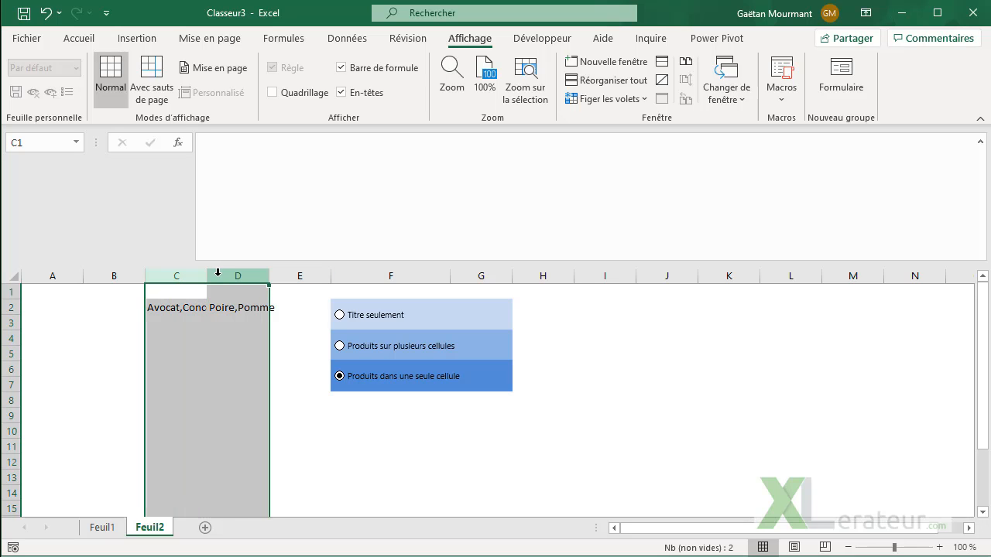
pyautogui.doubleClick(207, 276)
pyautogui.click(242, 338)
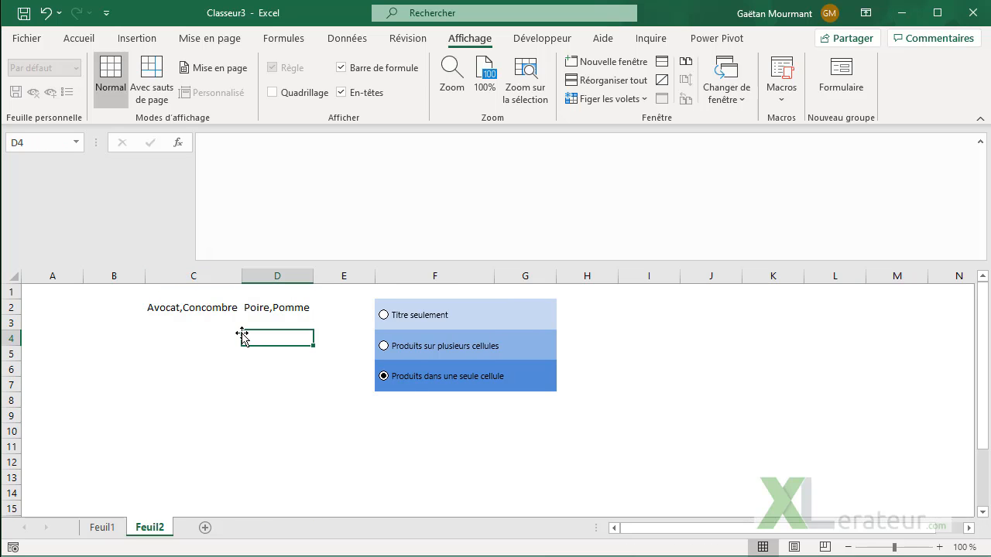